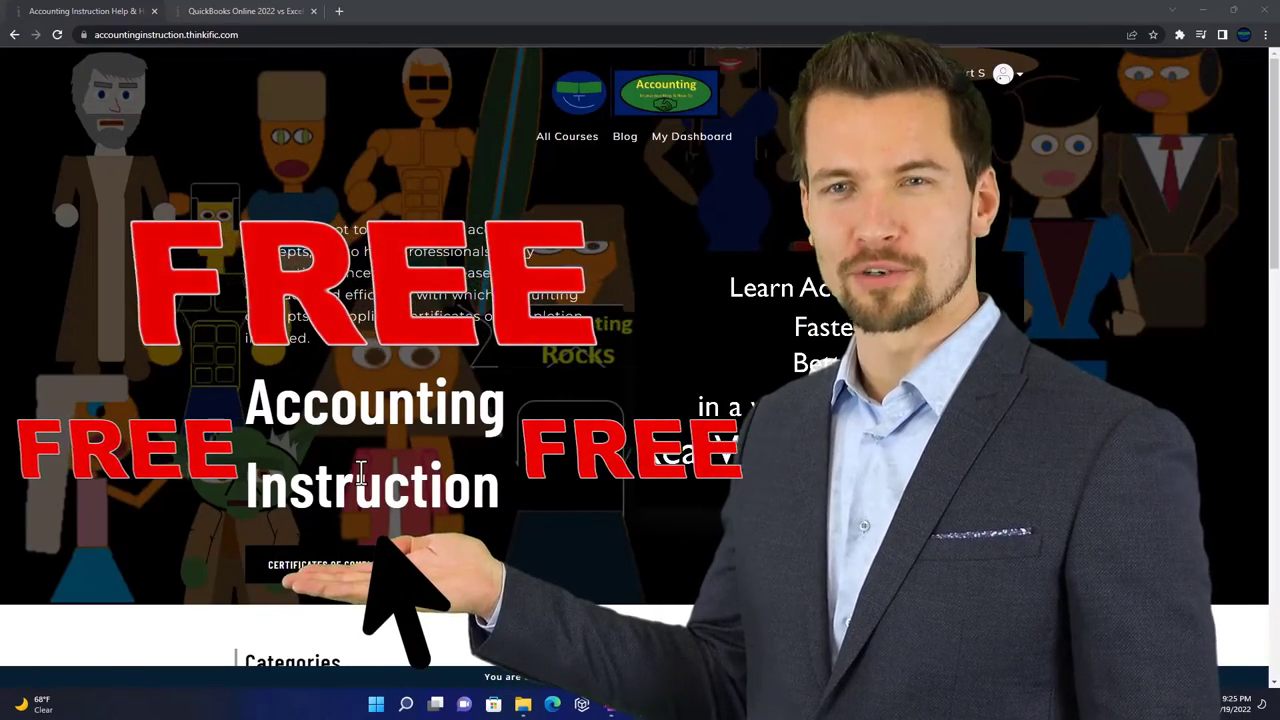
Browse the accounting course categories and view the lesson sections of the QuickBooks Online 2022 vs Excel course
{"action": "scroll", "coordinate": [176, 546], "scroll_direction": "down", "scroll_amount": 6}
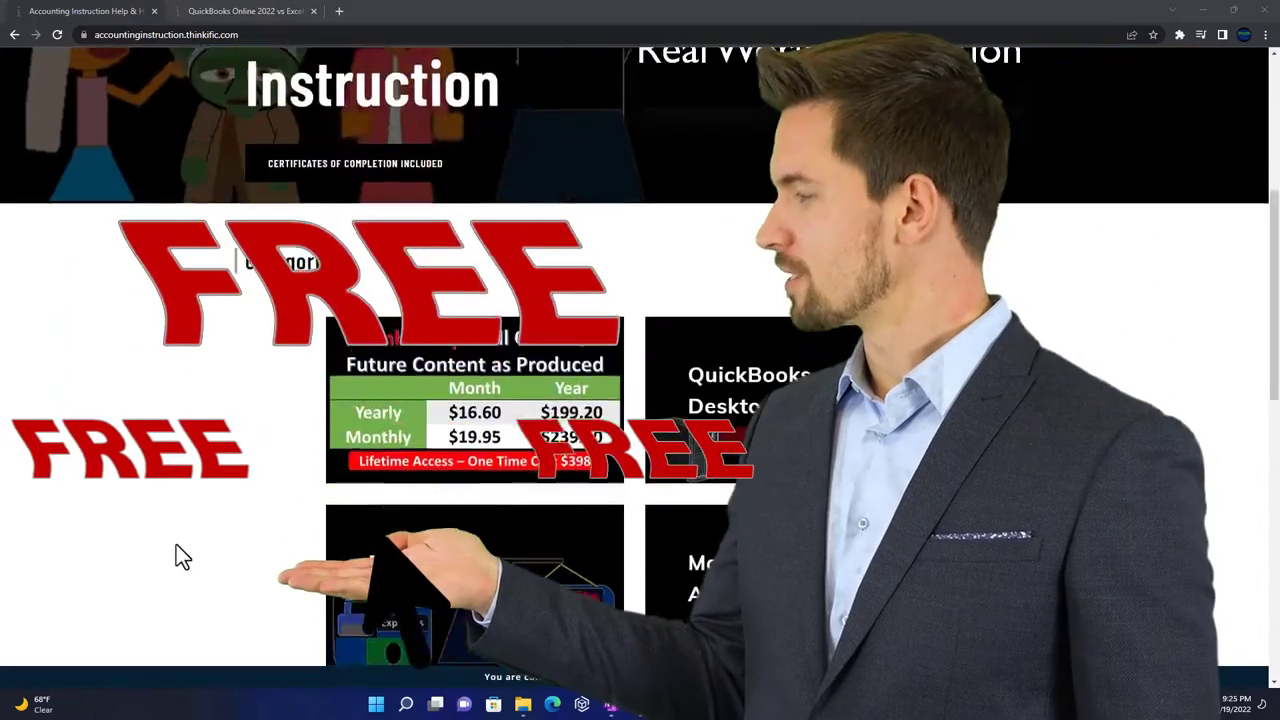
{"action": "scroll", "coordinate": [176, 557], "scroll_direction": "down", "scroll_amount": 4}
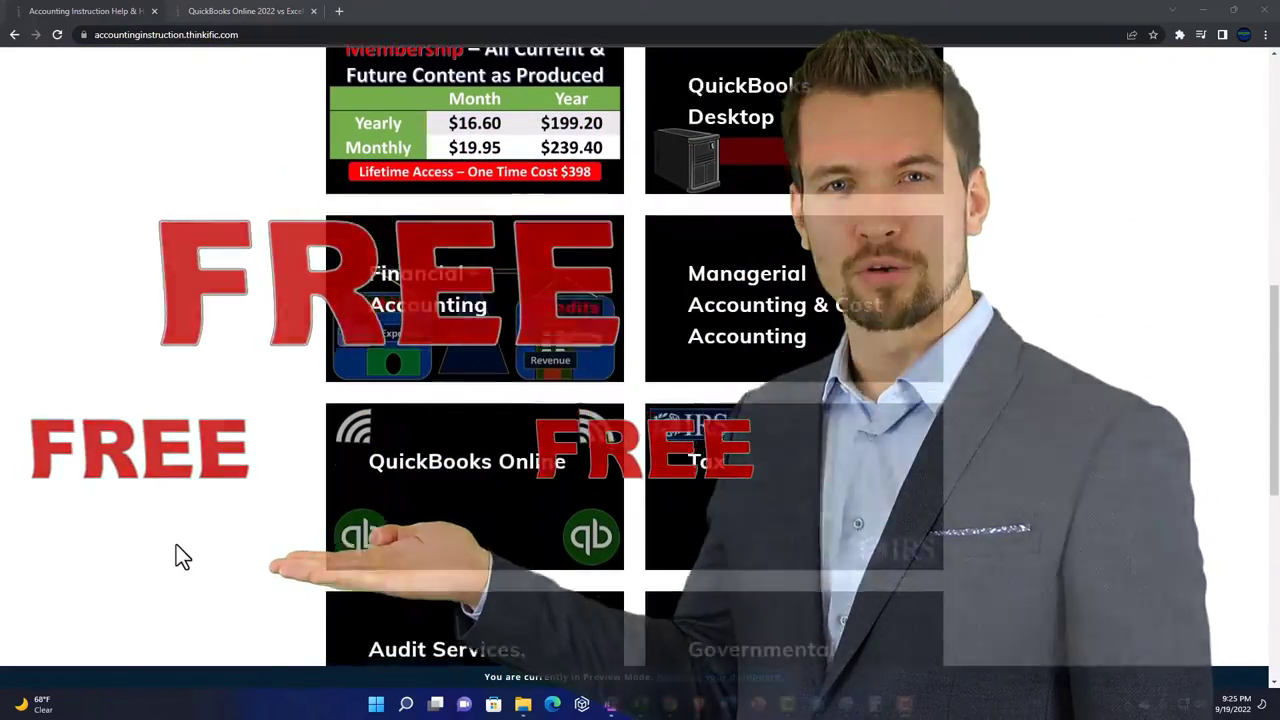
{"action": "scroll", "coordinate": [176, 557], "scroll_direction": "down", "scroll_amount": 3}
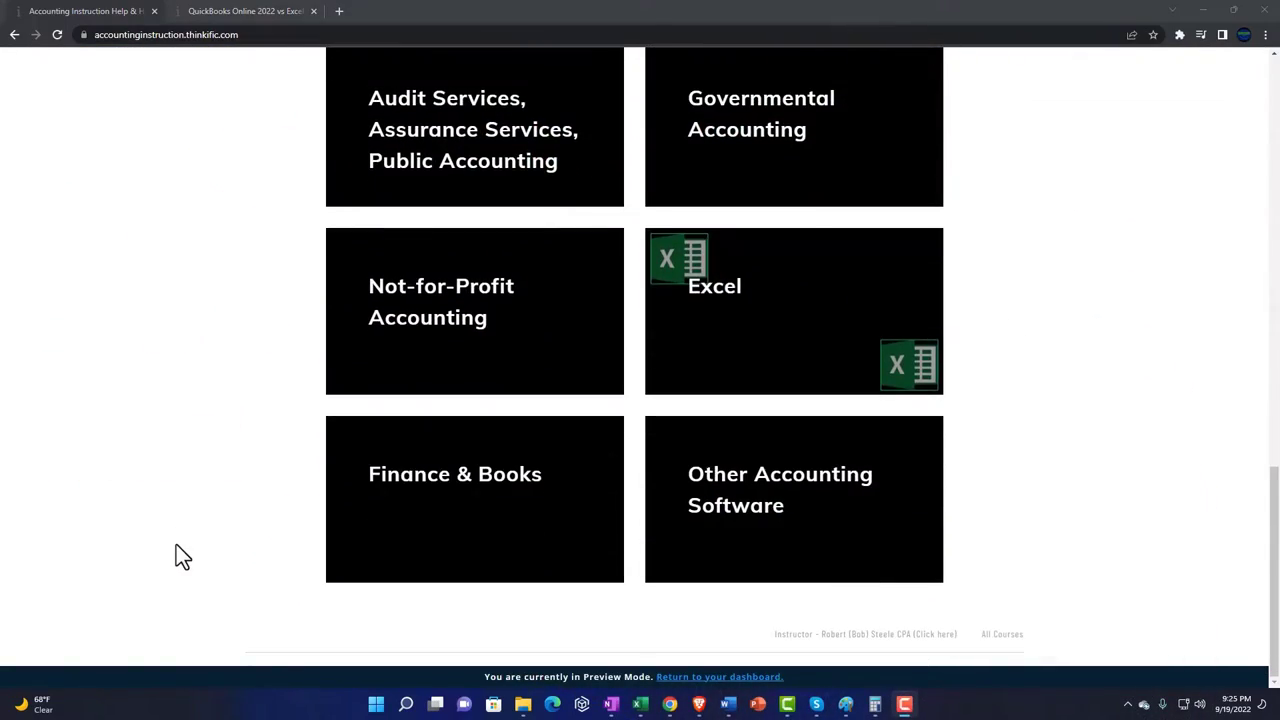
{"action": "left_click", "coordinate": [229, 11]}
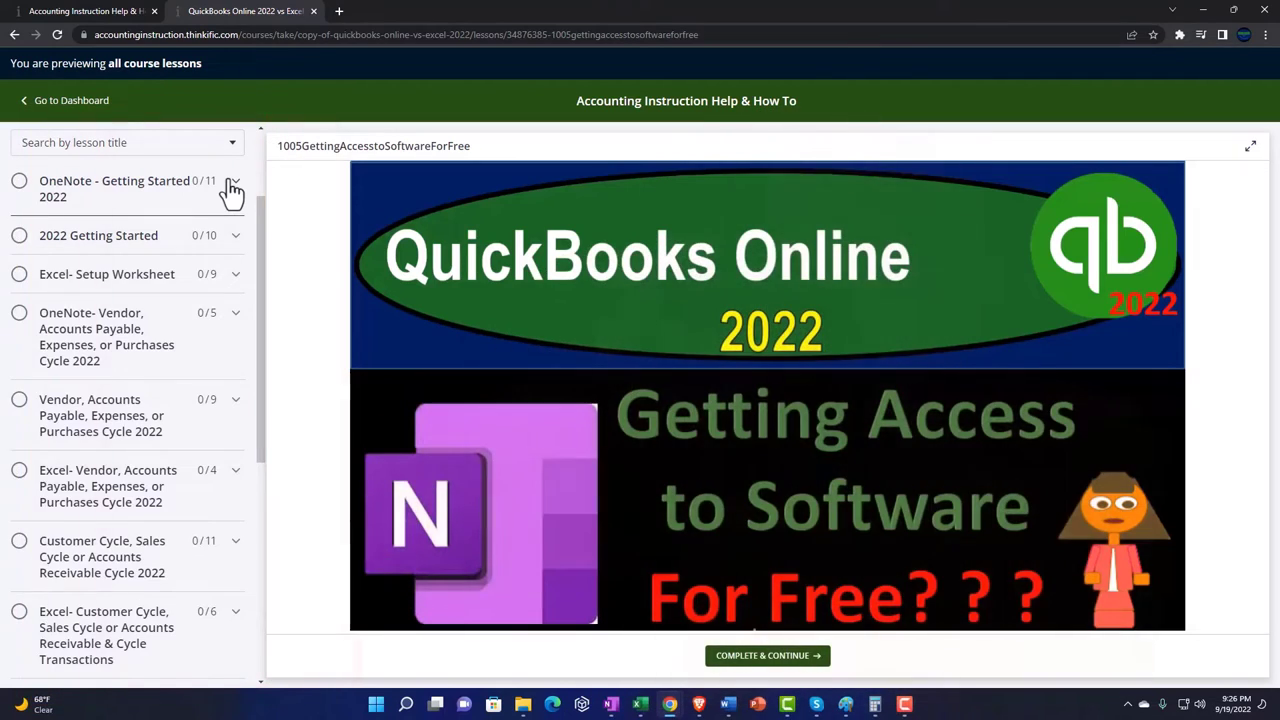
{"action": "left_click", "coordinate": [231, 190]}
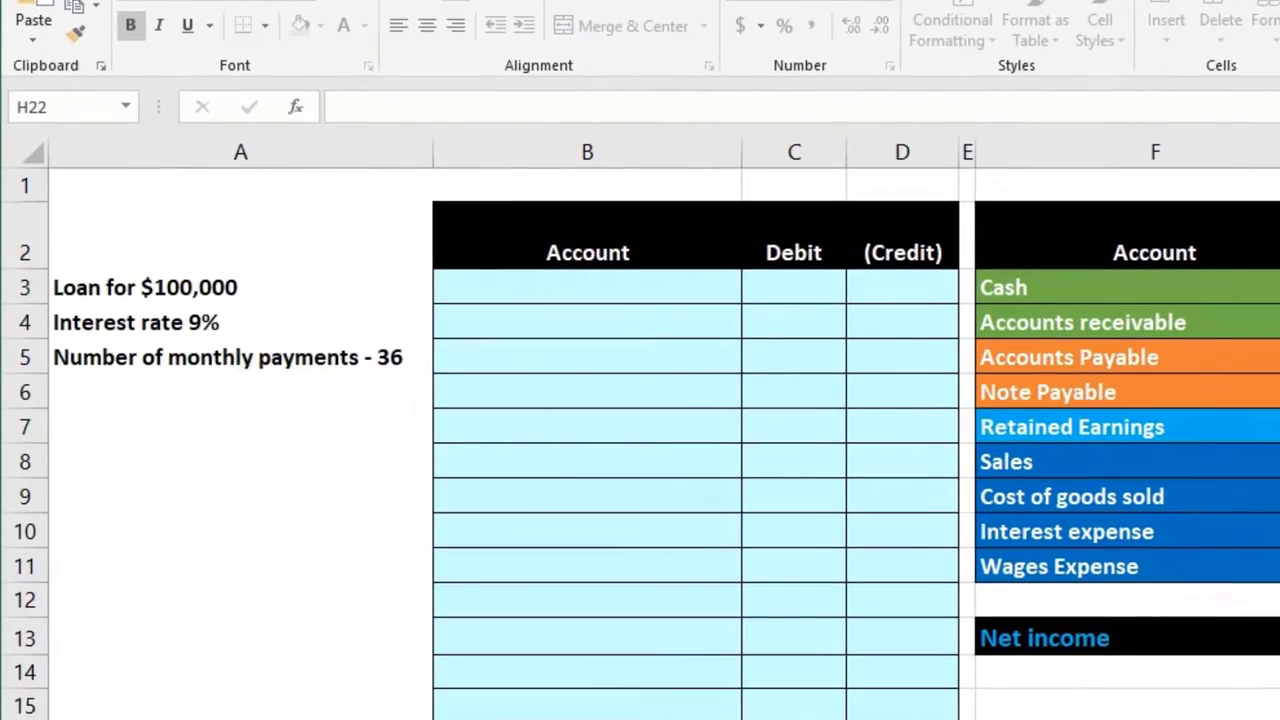
Switch to the Excel worksheet and review the trial balance accounts, beginning balances and the SUM formula that totals them
{"action": "scroll", "coordinate": [640, 430], "scroll_direction": "right", "scroll_amount": 3}
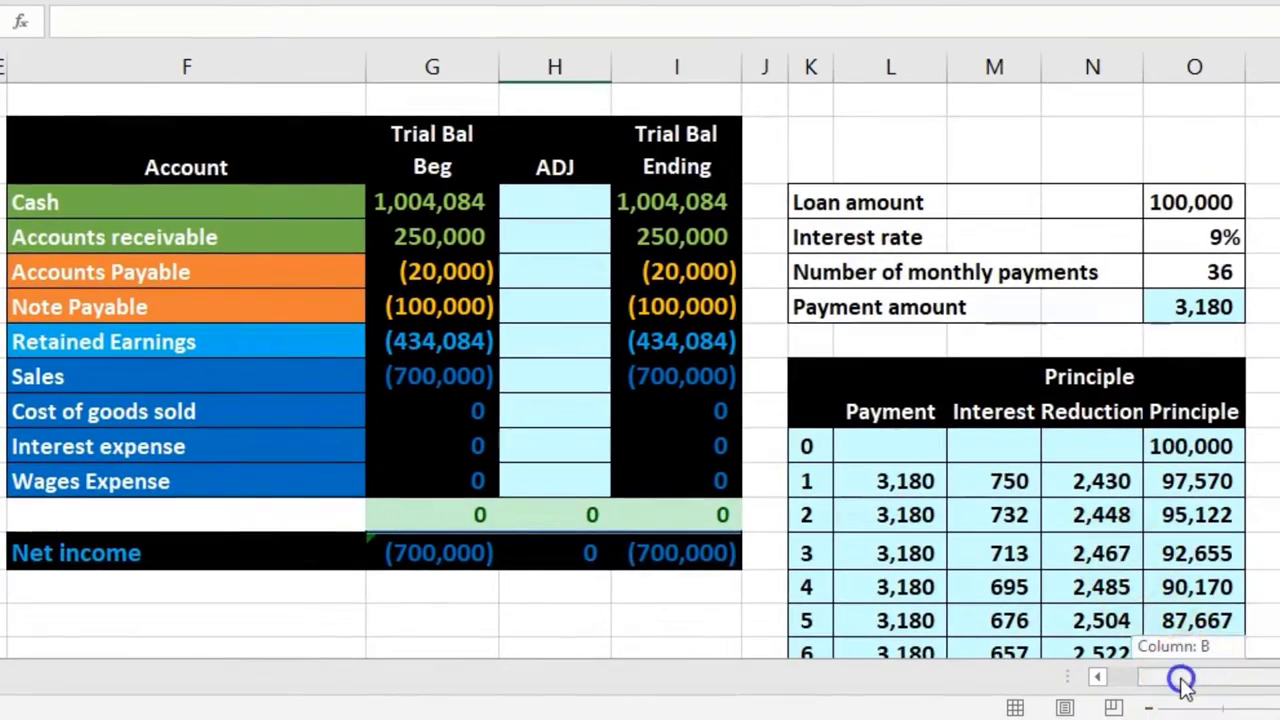
{"action": "left_click_drag", "start_coordinate": [1181, 680], "coordinate": [1155, 680]}
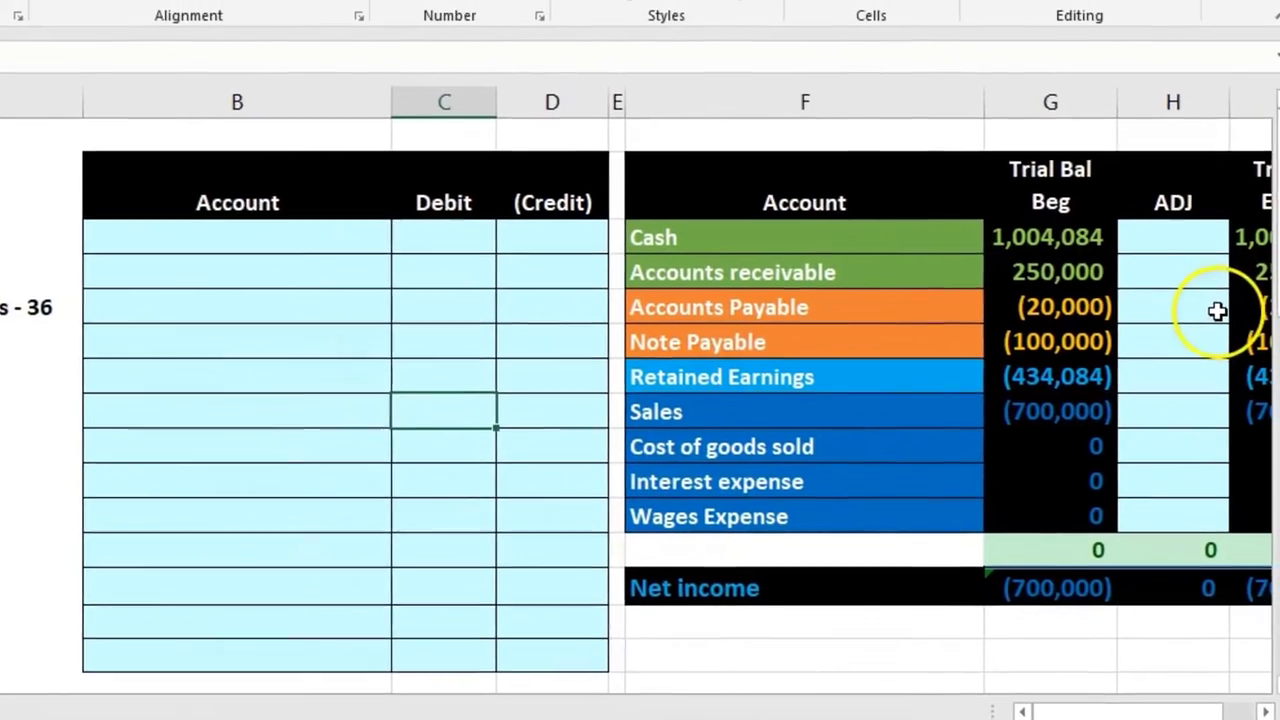
{"action": "left_click", "coordinate": [1275, 281]}
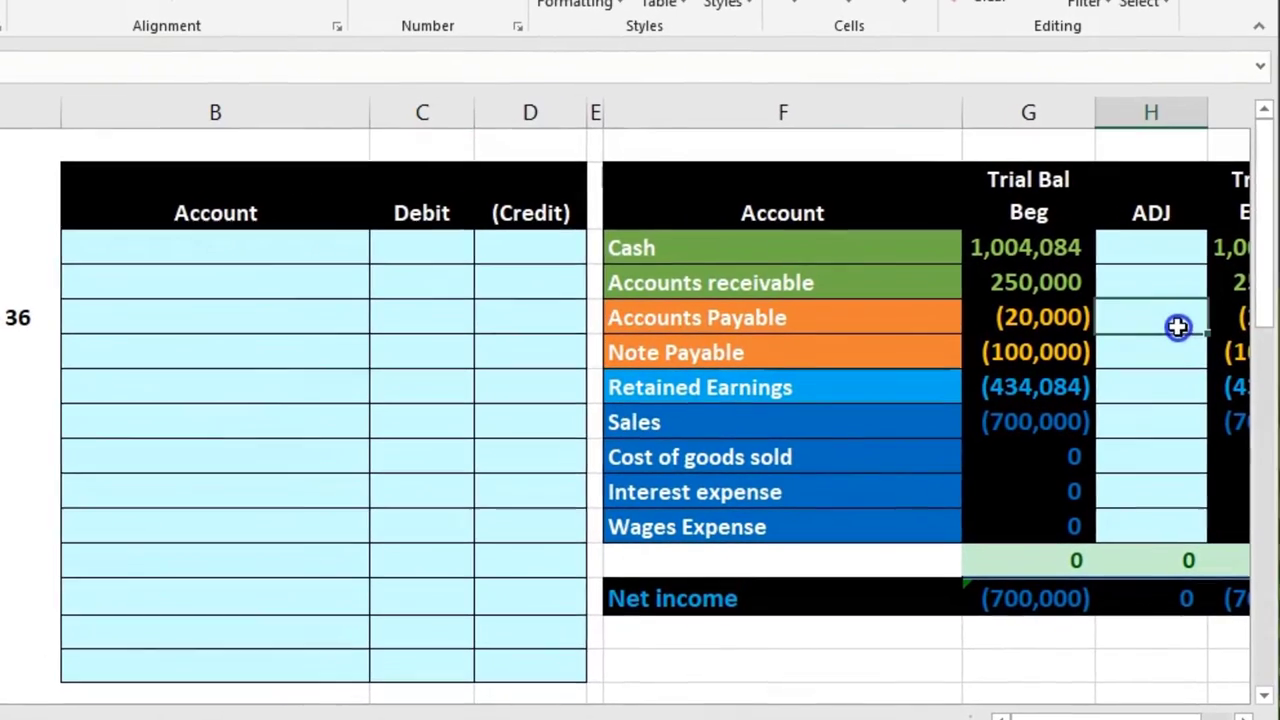
{"action": "left_click_drag", "start_coordinate": [826, 255], "coordinate": [1026, 501]}
{"action": "left_click_drag", "start_coordinate": [1002, 253], "coordinate": [1034, 531]}
{"action": "double_click", "coordinate": [1049, 561]}
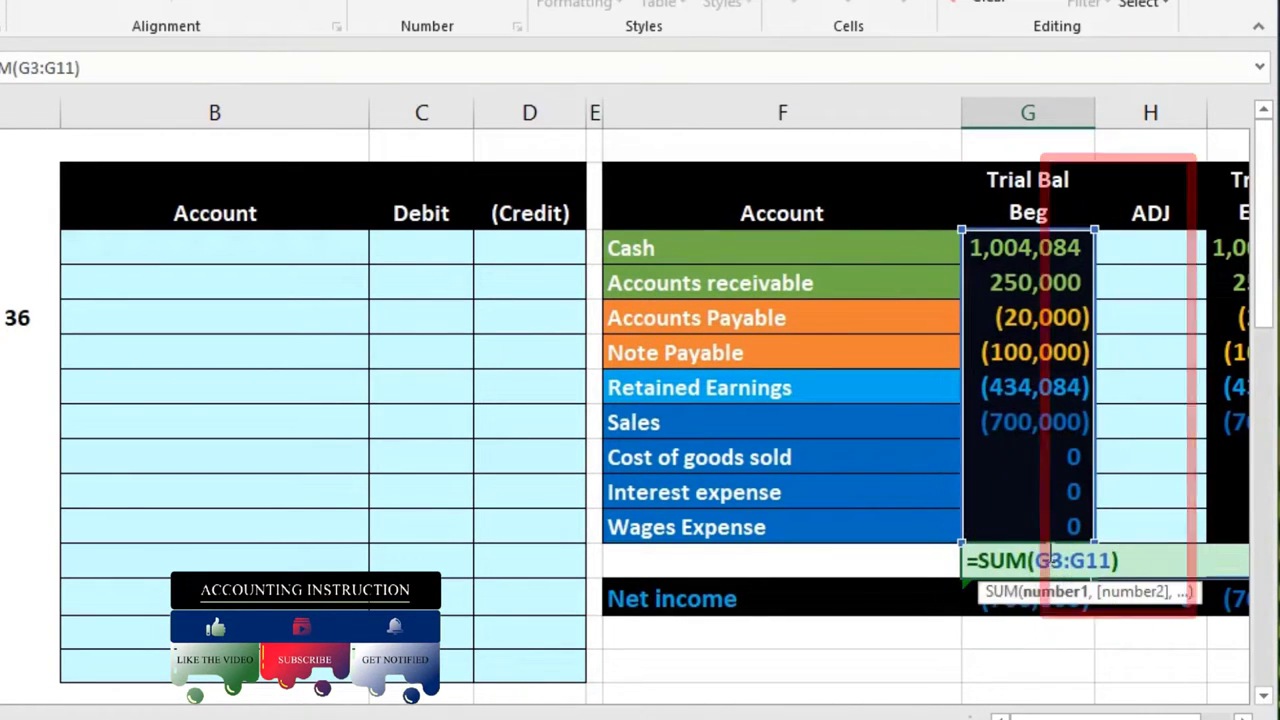
{"action": "key", "text": "Return"}
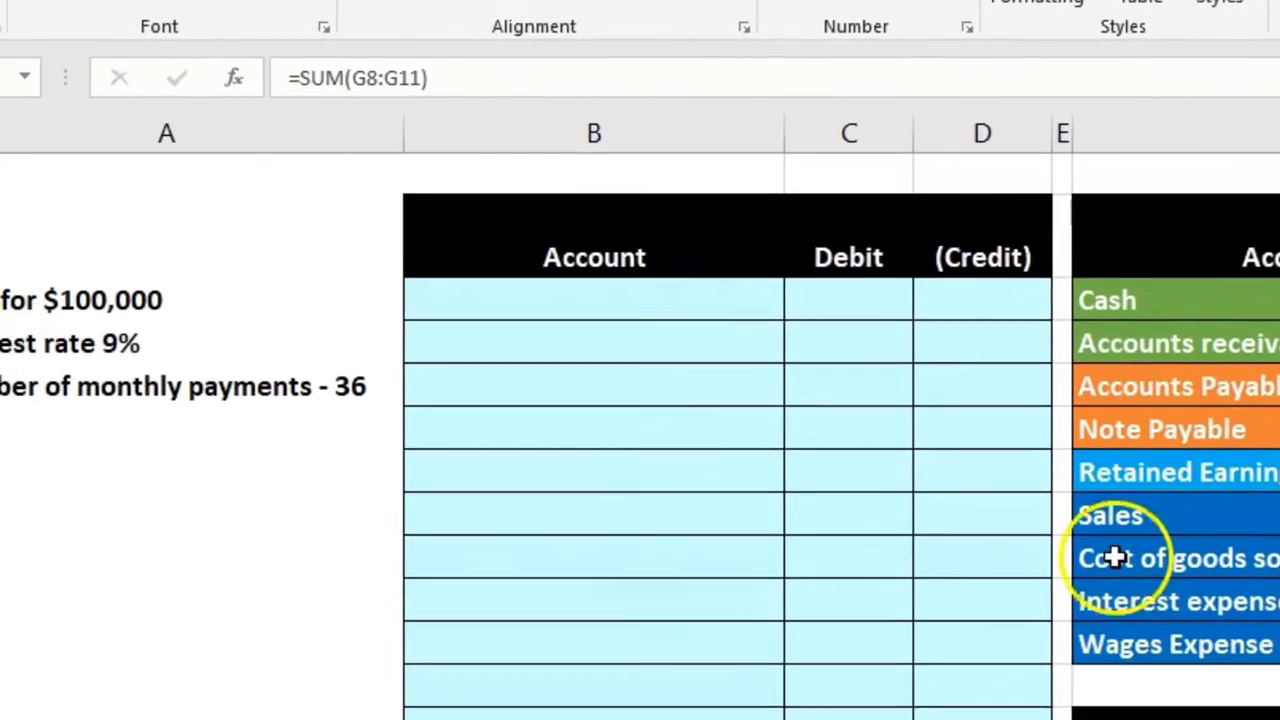
Review the loan amount, interest rate and number of payments in A3:A5 and the beginning Note Payable balance
{"action": "left_click", "coordinate": [778, 530]}
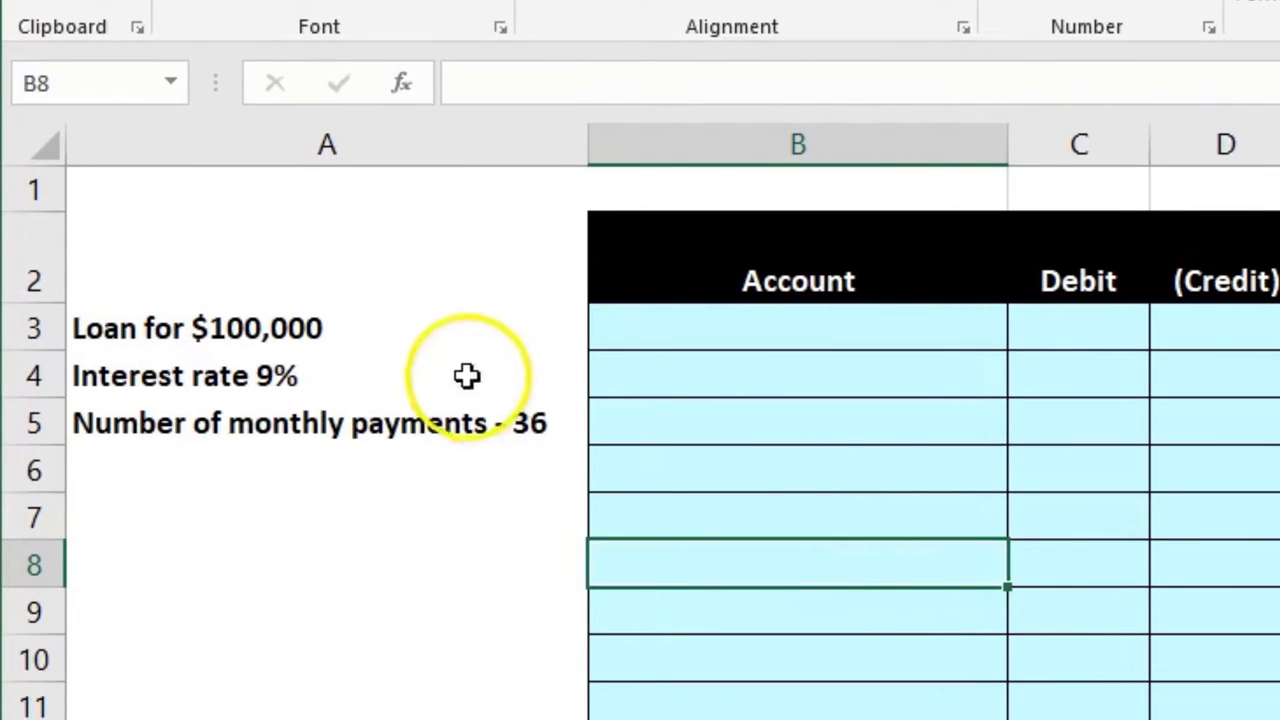
{"action": "left_click", "coordinate": [431, 333]}
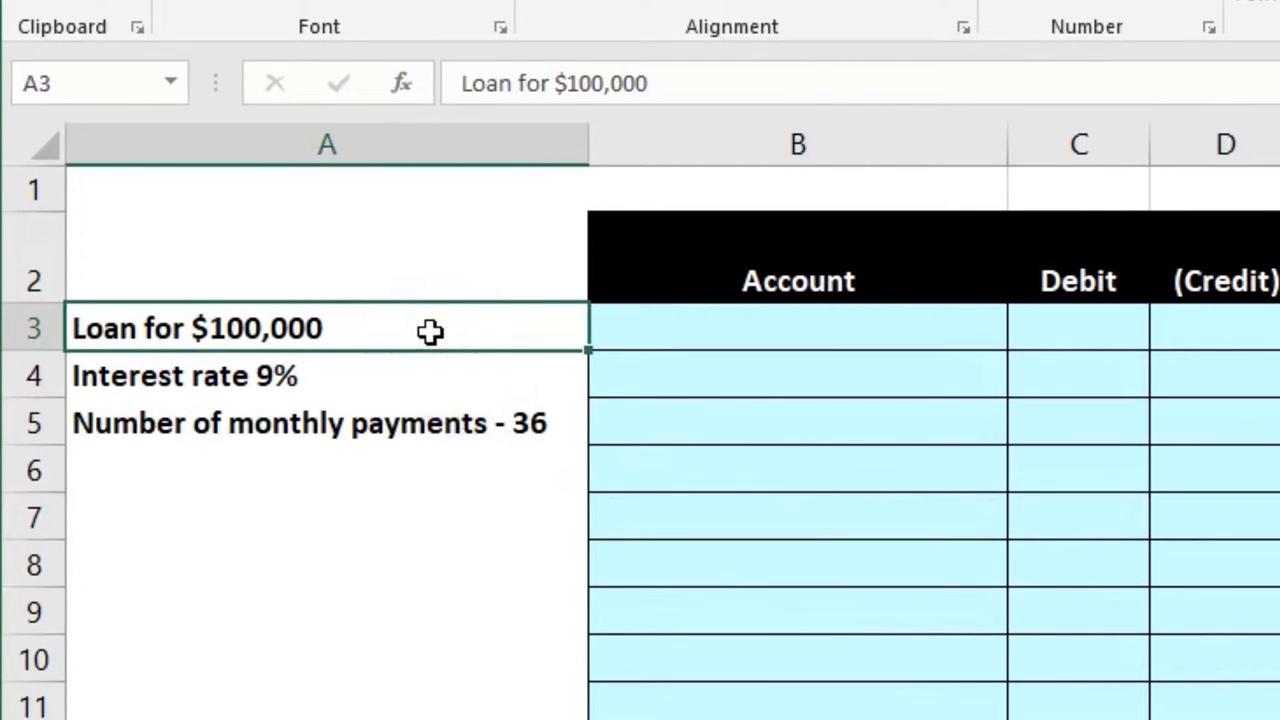
{"action": "left_click", "coordinate": [395, 390]}
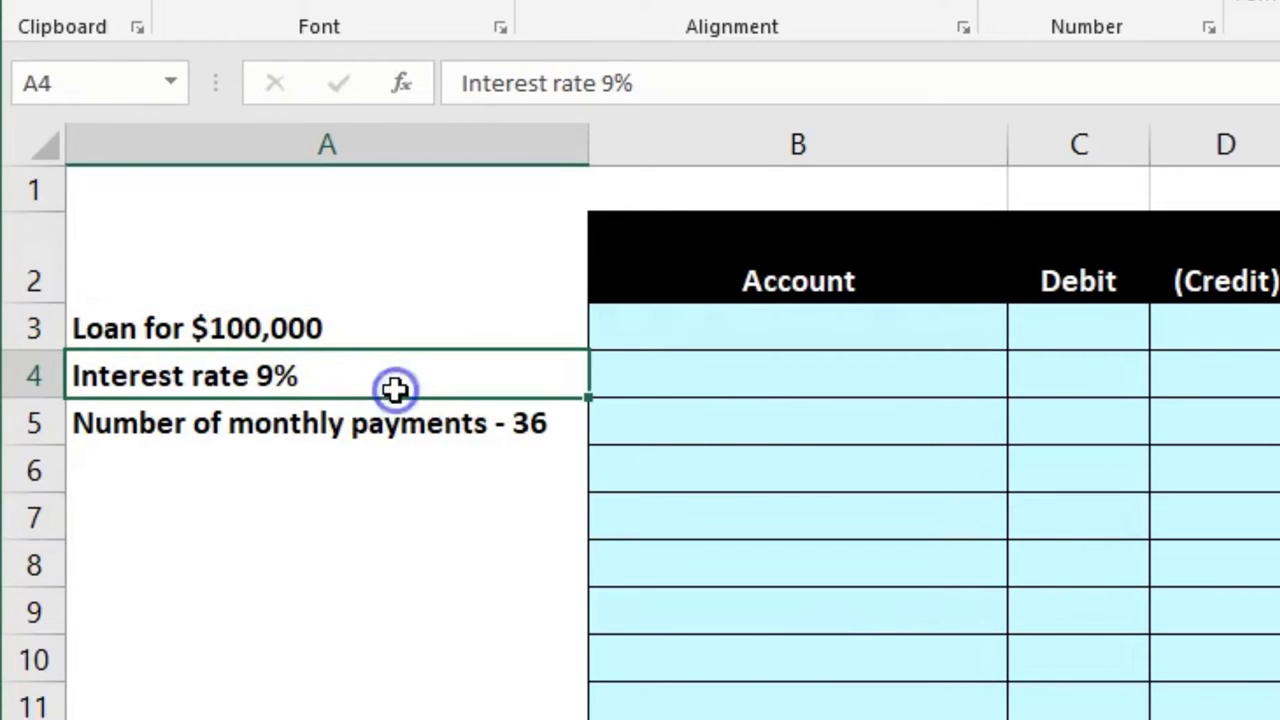
{"action": "left_click", "coordinate": [396, 427]}
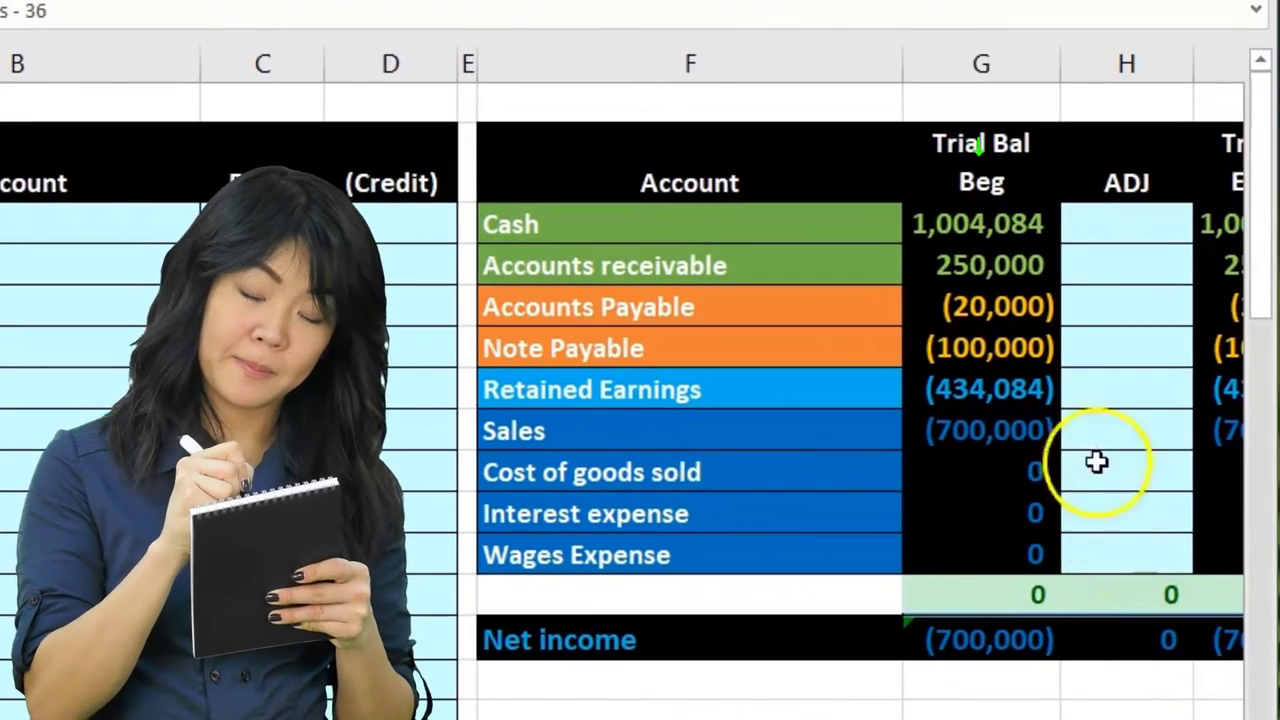
{"action": "left_click", "coordinate": [1050, 362]}
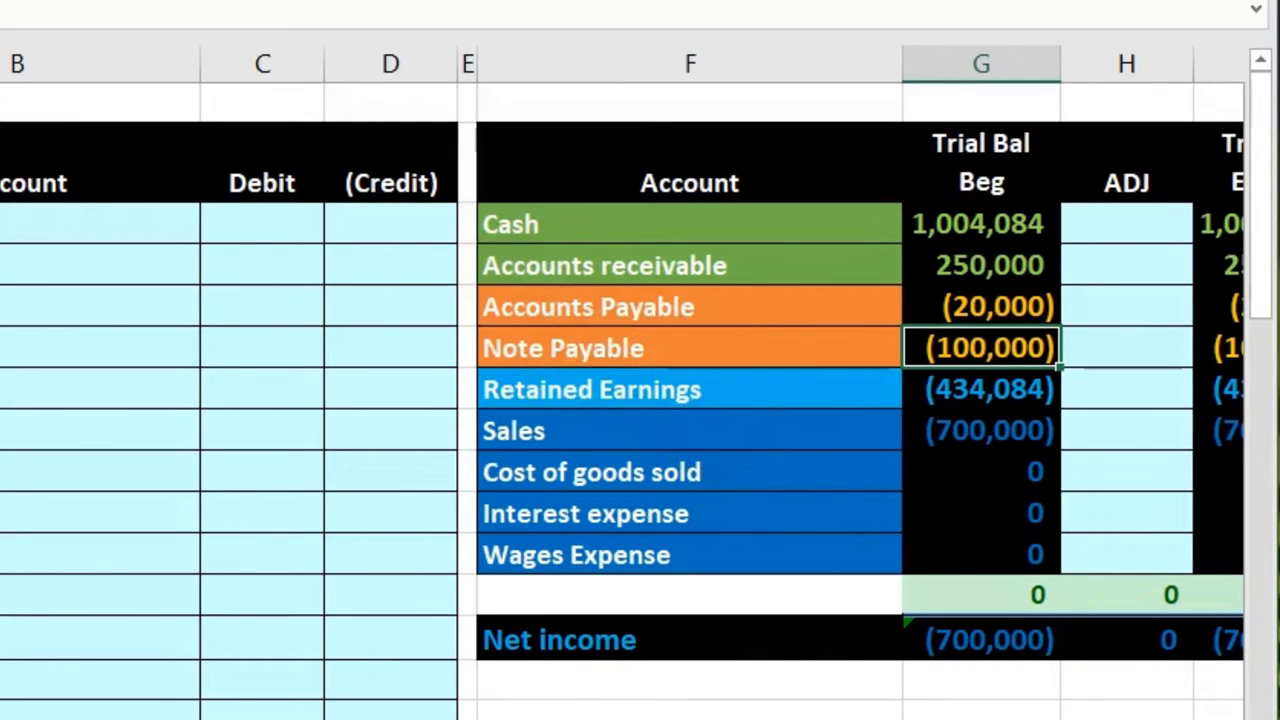
Examine the loan summary above the amortization table, including the loan amount, interest rate and number of monthly payments
{"action": "scroll", "coordinate": [640, 380], "scroll_direction": "right", "scroll_amount": 6}
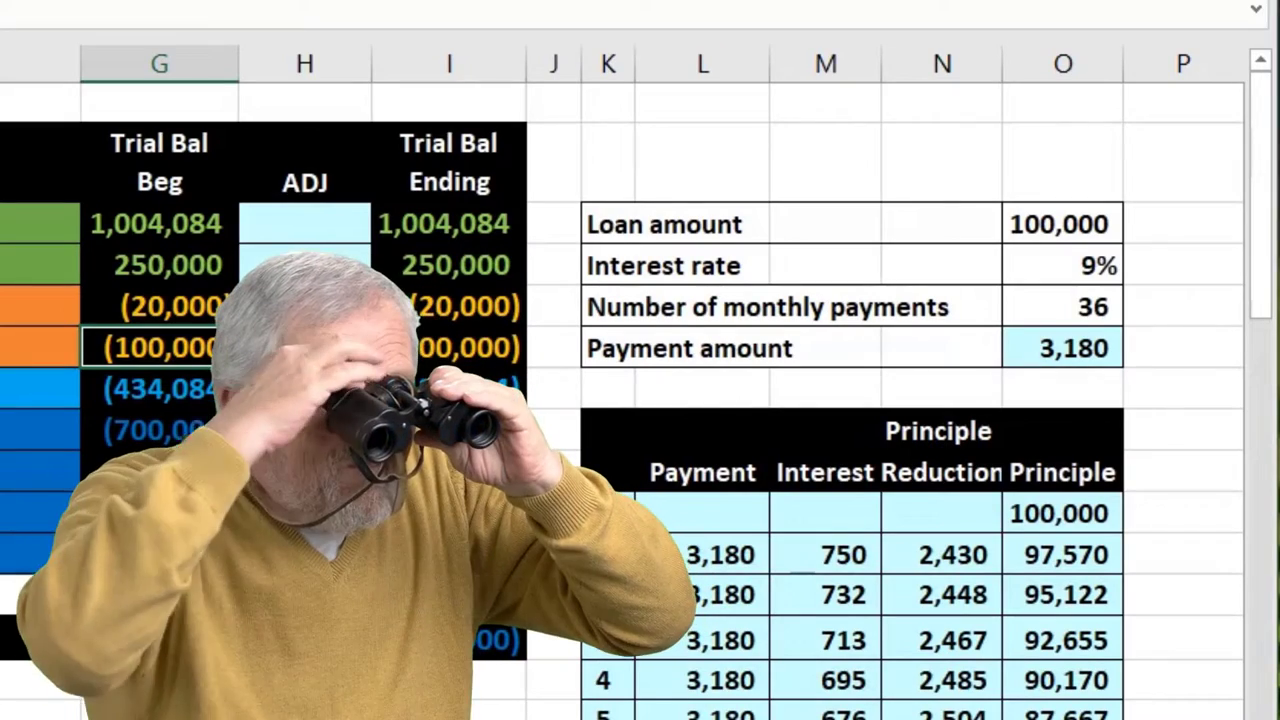
{"action": "left_click_drag", "start_coordinate": [620, 222], "coordinate": [1014, 338]}
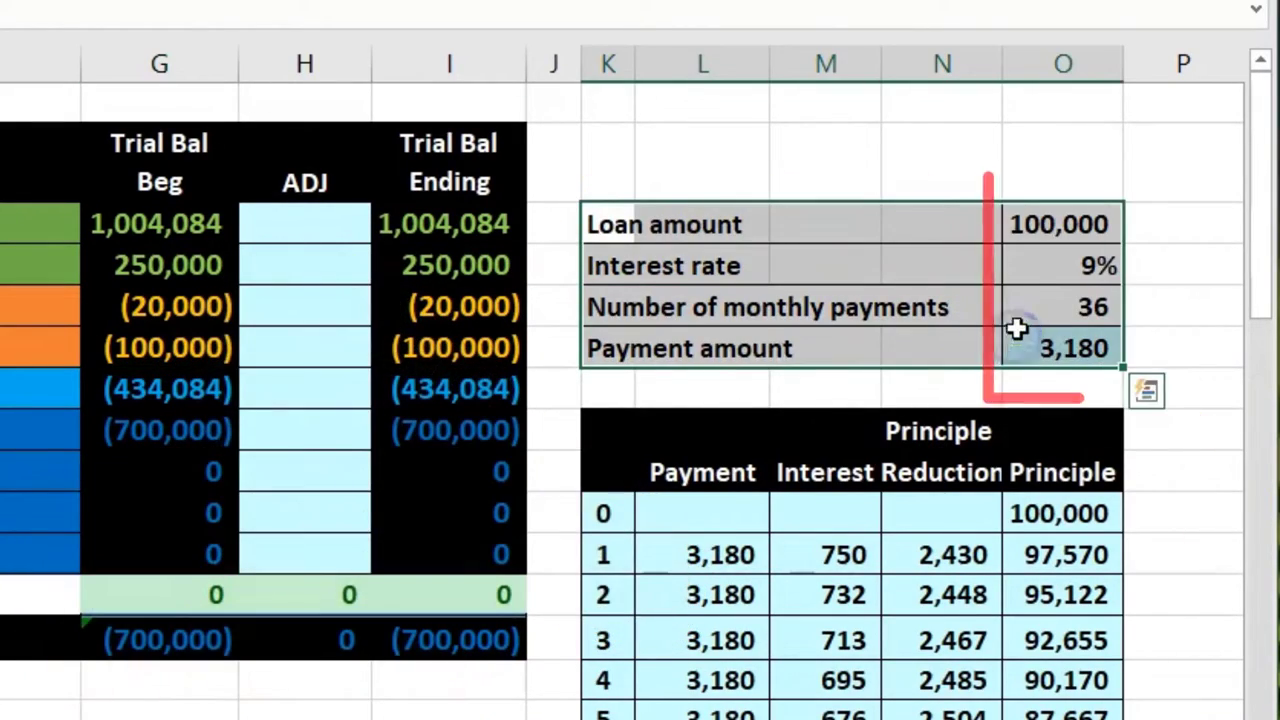
{"action": "left_click", "coordinate": [1040, 228]}
{"action": "left_click", "coordinate": [1045, 261]}
{"action": "left_click", "coordinate": [1046, 302]}
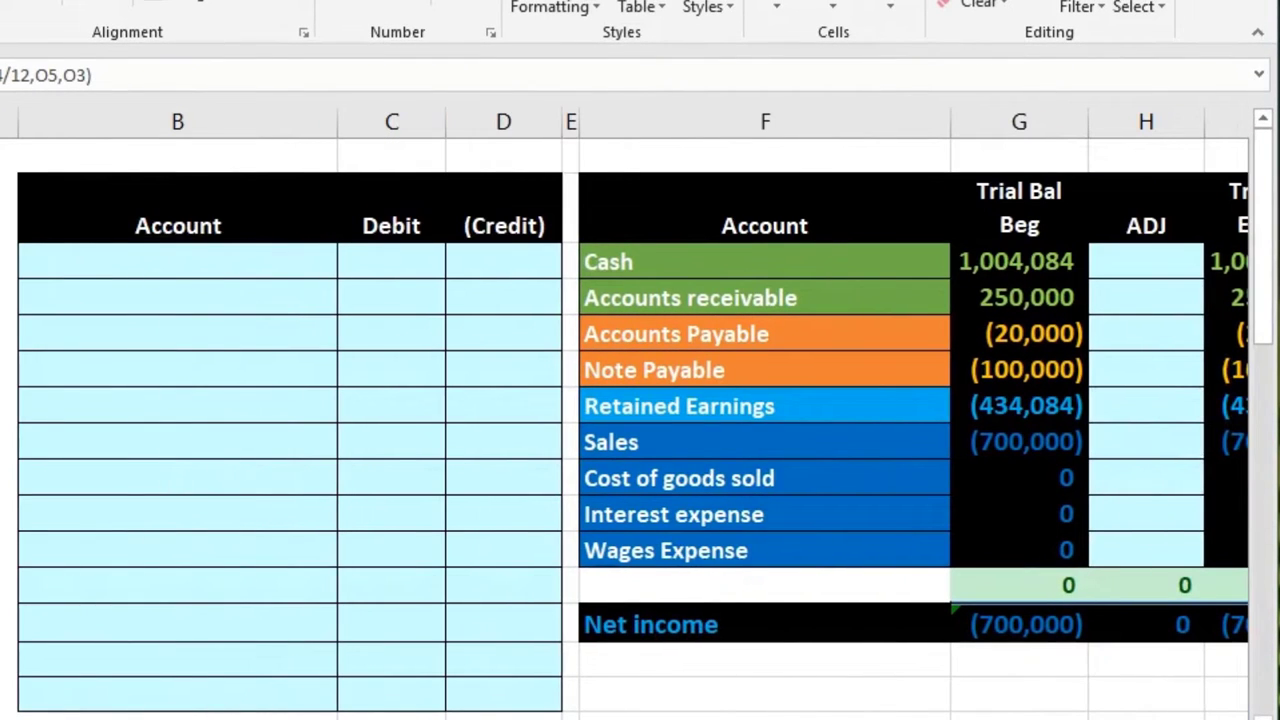
Copy the Cash account name from the trial balance and paste it as values into journal entry cell B5
{"action": "left_click", "coordinate": [679, 255]}
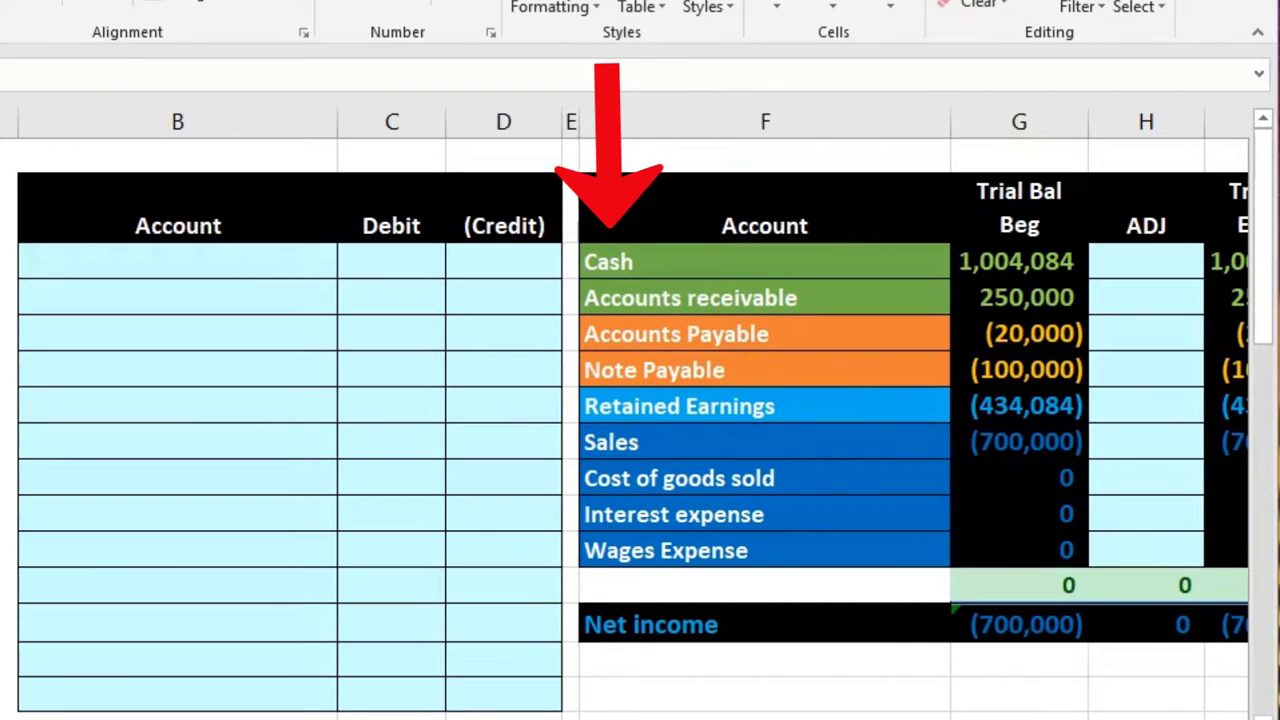
{"action": "left_click", "coordinate": [700, 252]}
{"action": "right_click", "coordinate": [694, 251]}
{"action": "left_click", "coordinate": [723, 297]}
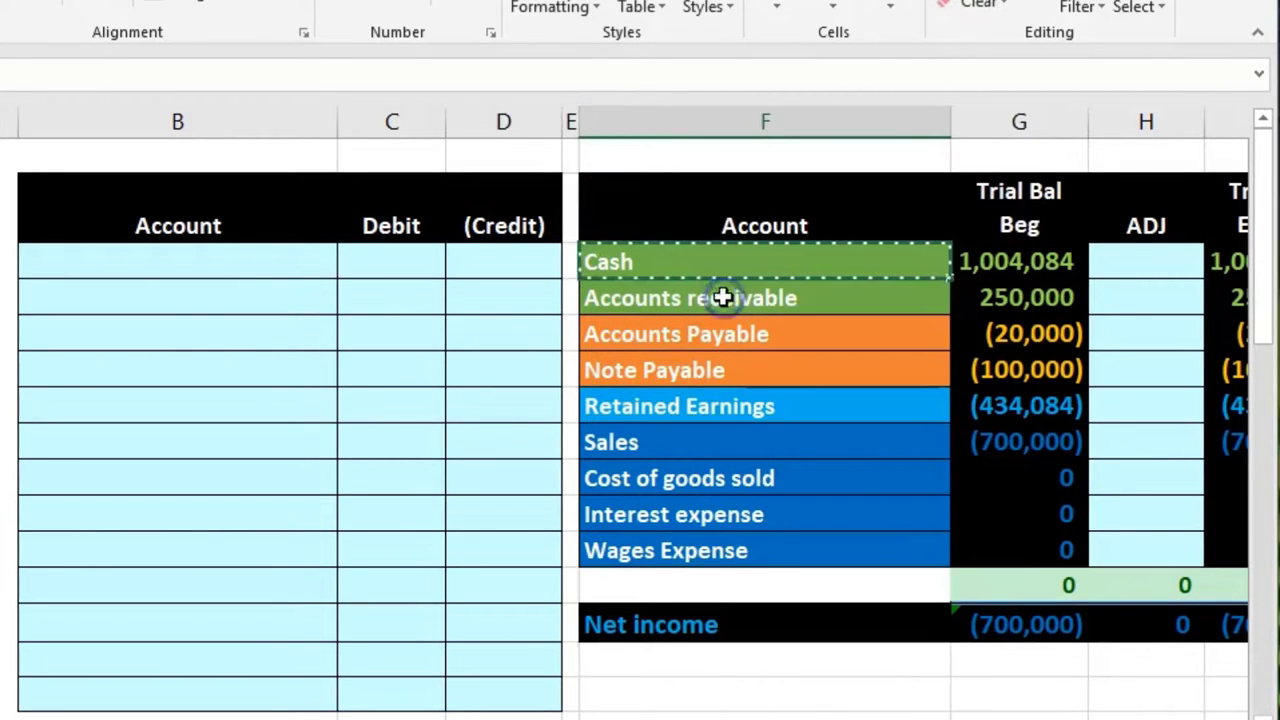
{"action": "left_click", "coordinate": [160, 268]}
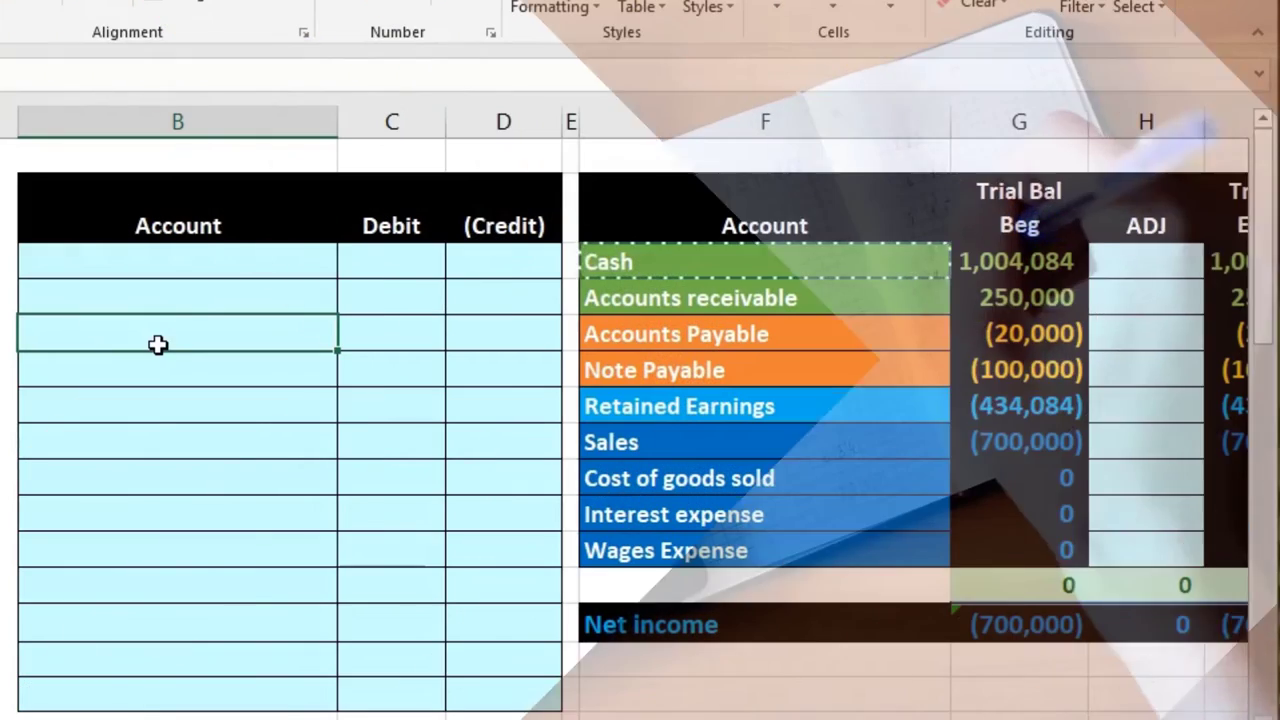
{"action": "right_click", "coordinate": [158, 345]}
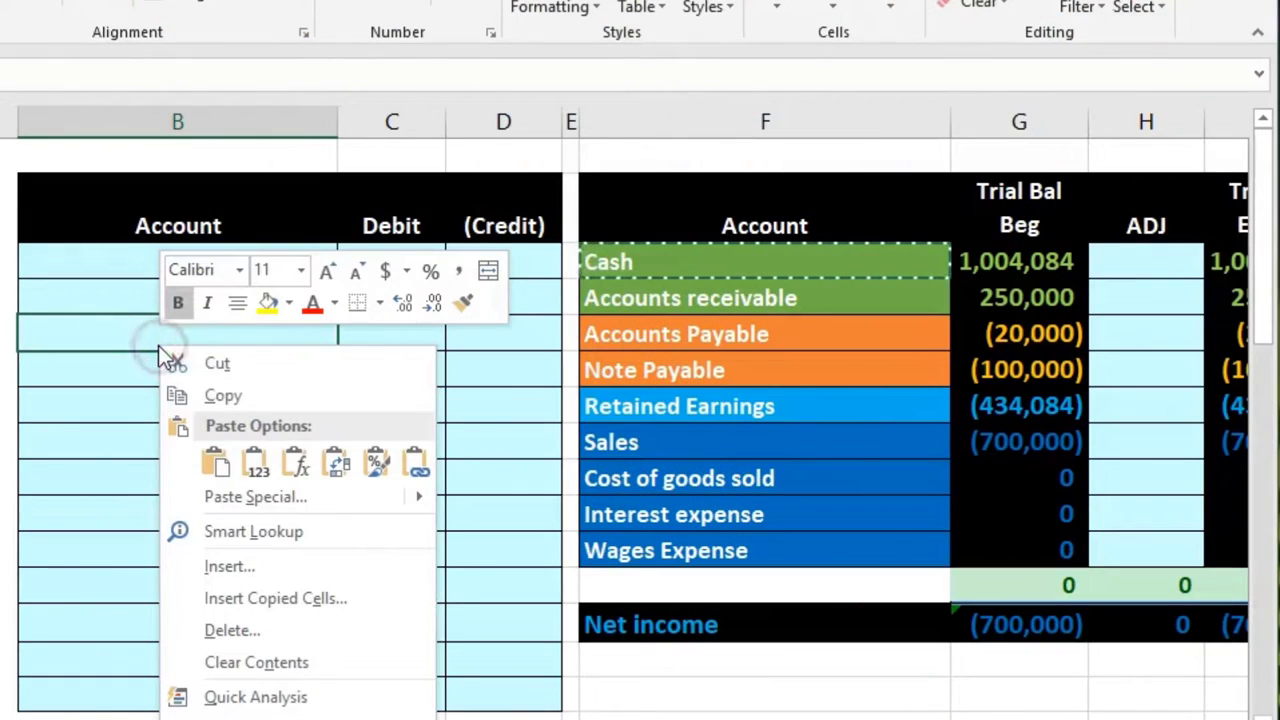
{"action": "left_click", "coordinate": [254, 460]}
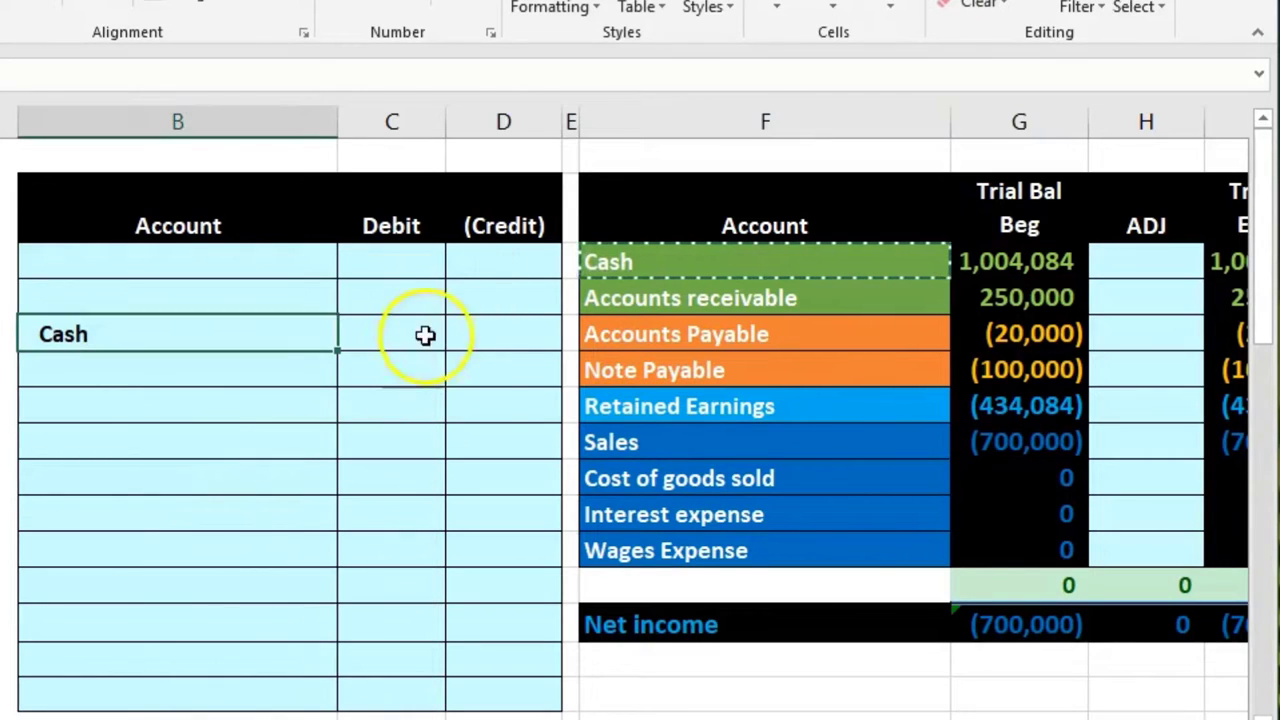
Enter the Cash credit in D5 as the negative of the first payment in the amortization table, -L11
{"action": "left_click", "coordinate": [490, 337]}
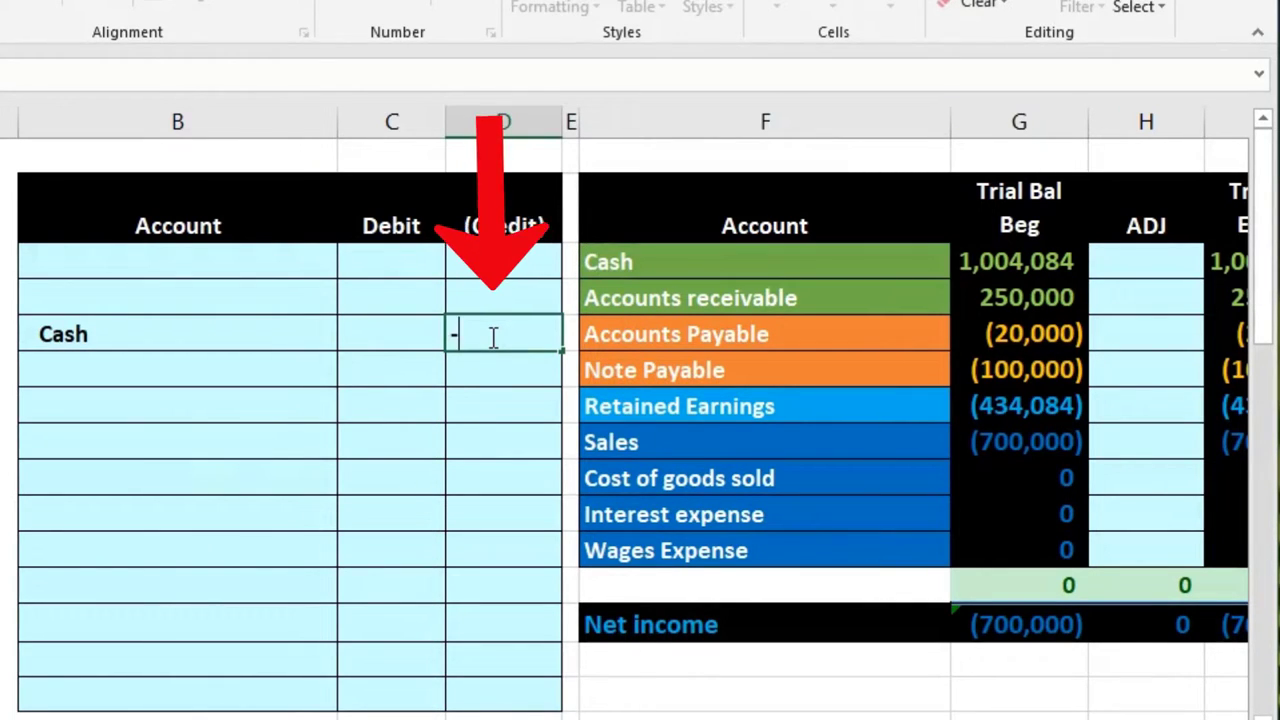
{"action": "key", "text": "Right"}
{"action": "key", "text": "Right"}
{"action": "key", "text": "Right"}
{"action": "key", "text": "Right"}
{"action": "key", "text": "Right"}
{"action": "key", "text": "Right"}
{"action": "key", "text": "Right"}
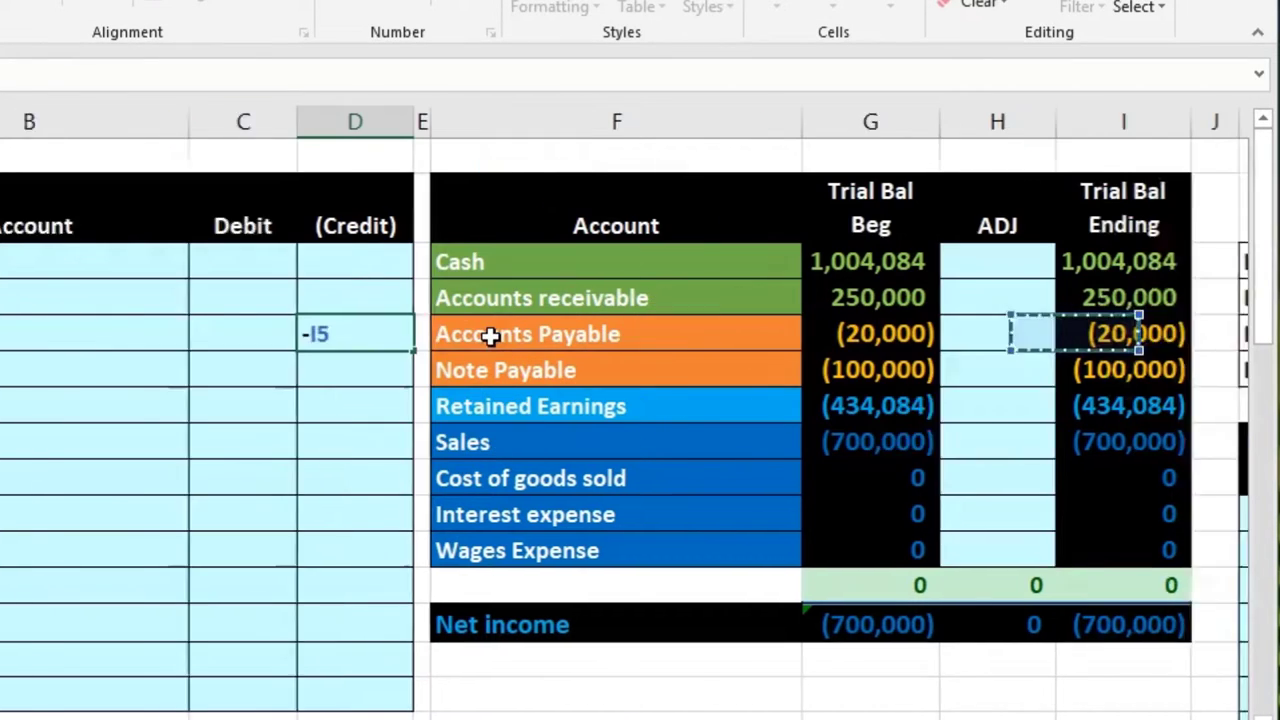
{"action": "key", "text": "Down"}
{"action": "key", "text": "Down"}
{"action": "key", "text": "Down"}
{"action": "key", "text": "Down"}
{"action": "key", "text": "Down"}
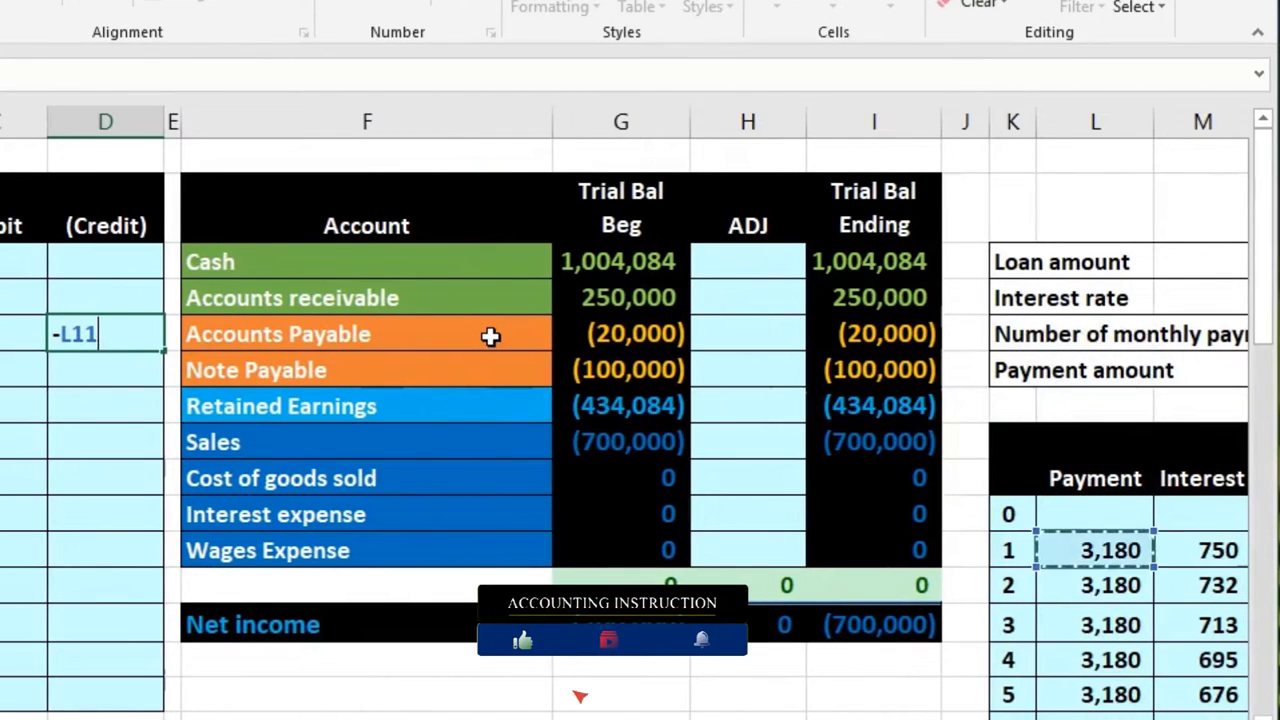
{"action": "key", "text": "Return"}
{"action": "key", "text": "Home"}
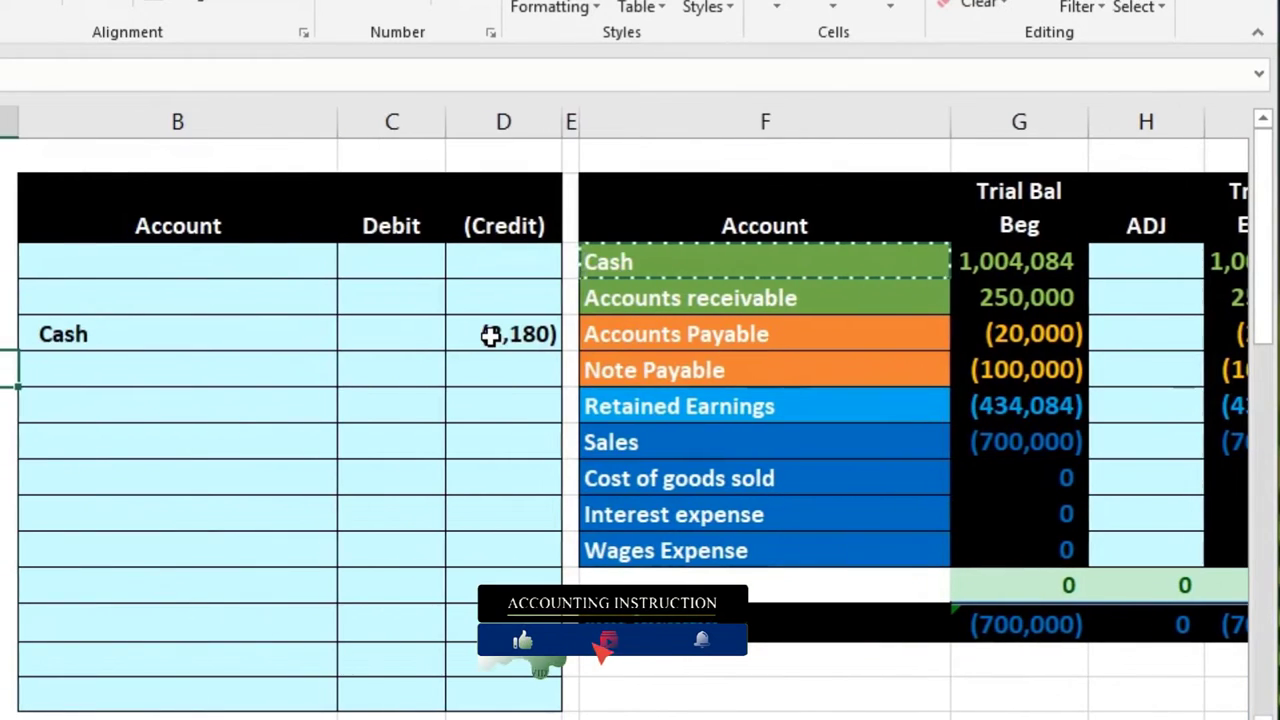
Examine the payment amount cell and its formula in the loan summary
{"action": "key", "text": "Right"}
{"action": "key", "text": "Right"}
{"action": "key", "text": "Right"}
{"action": "key", "text": "Right"}
{"action": "key", "text": "Right"}
{"action": "key", "text": "Right"}
{"action": "key", "text": "Right"}
{"action": "key", "text": "Right"}
{"action": "key", "text": "Right"}
{"action": "key", "text": "Right"}
{"action": "key", "text": "Right"}
{"action": "key", "text": "Right"}
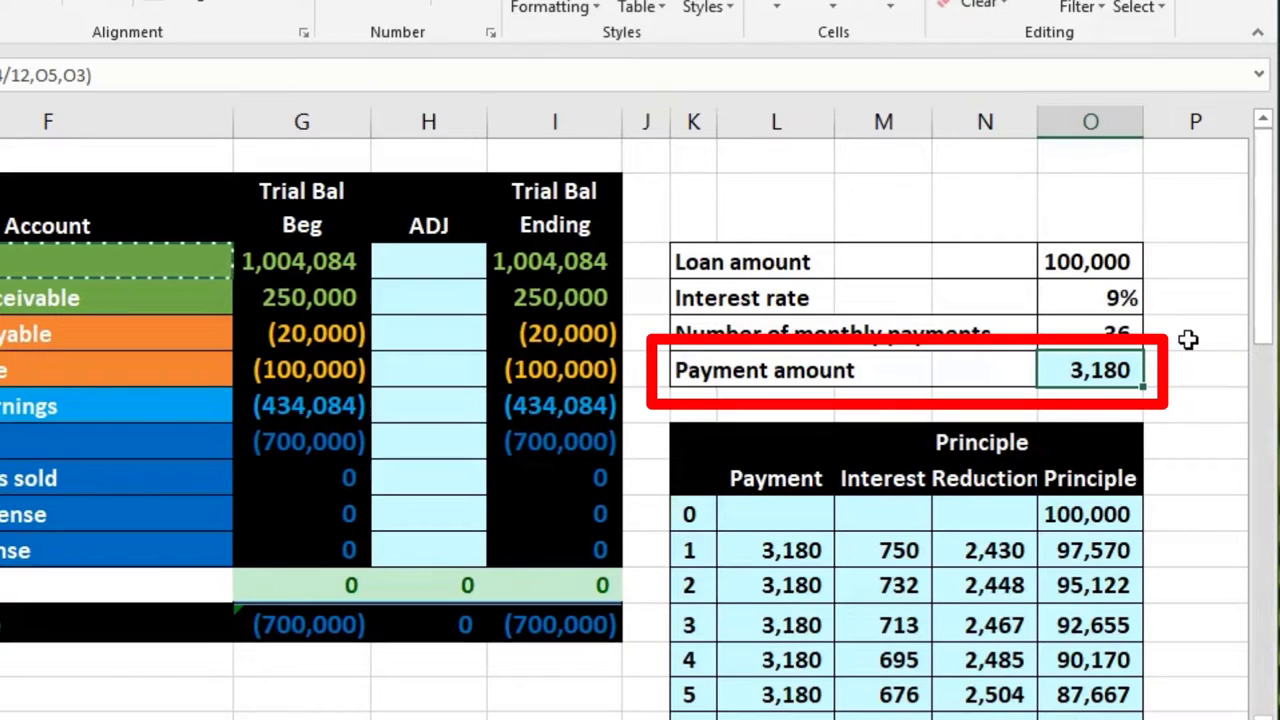
Fill the first payment row of the amortization table, L11:O11, with green
{"action": "left_click_drag", "start_coordinate": [722, 555], "coordinate": [1050, 551]}
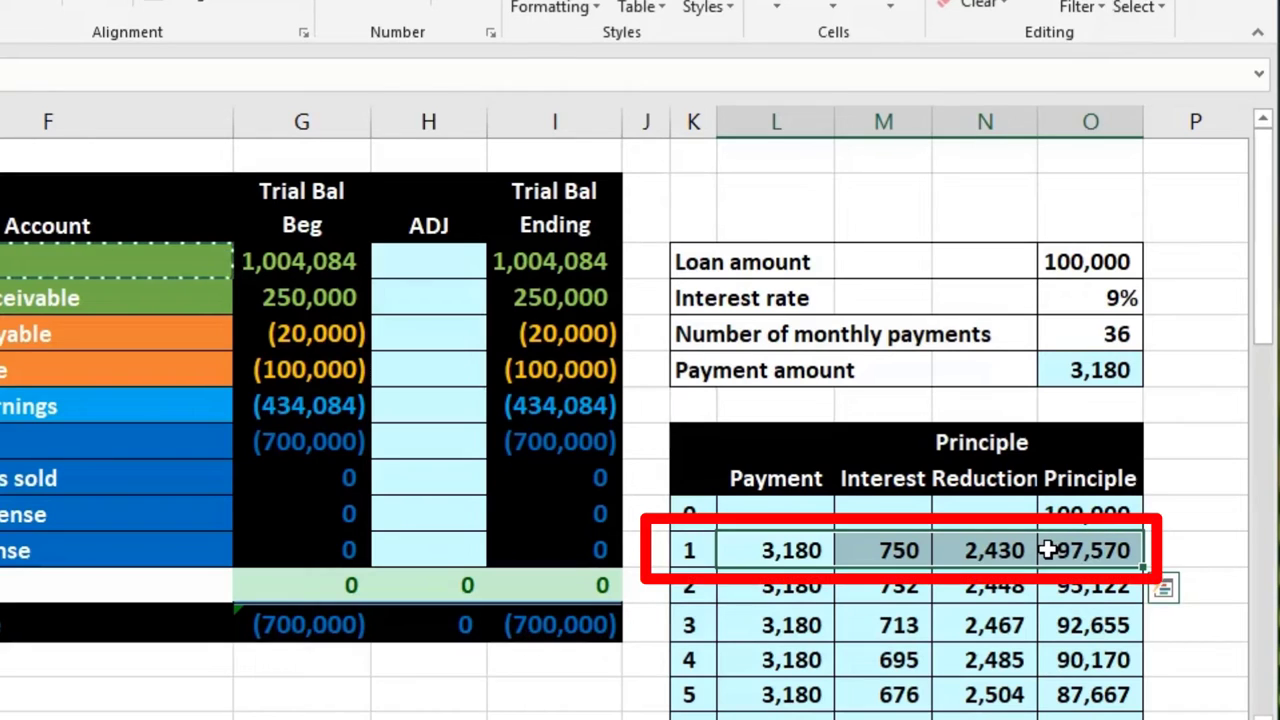
{"action": "right_click", "coordinate": [1047, 549]}
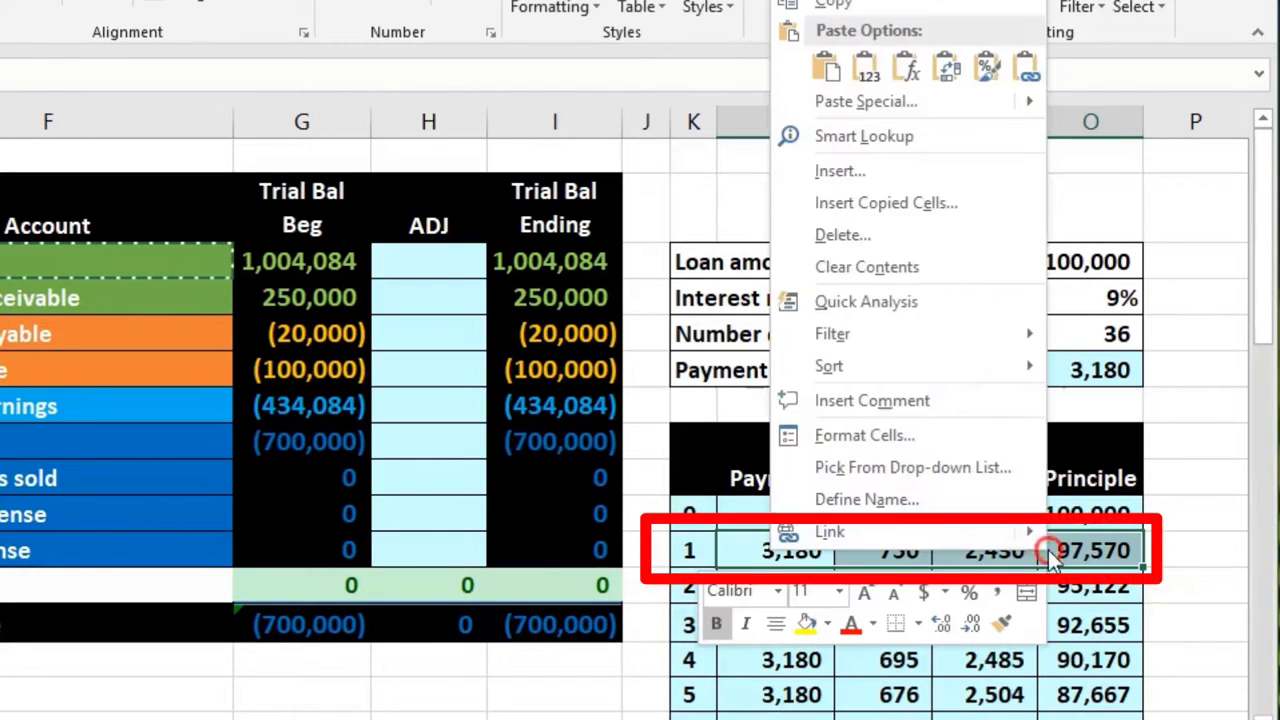
{"action": "left_click", "coordinate": [827, 622]}
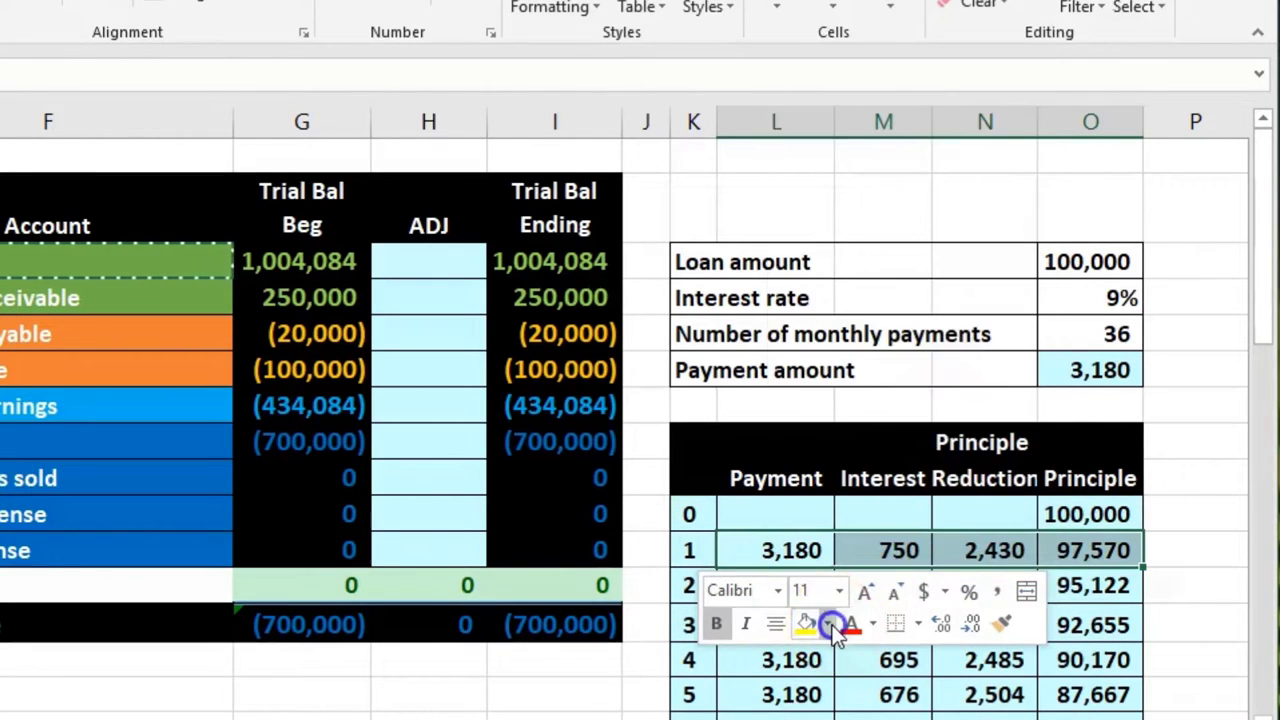
{"action": "left_click", "coordinate": [1157, 643]}
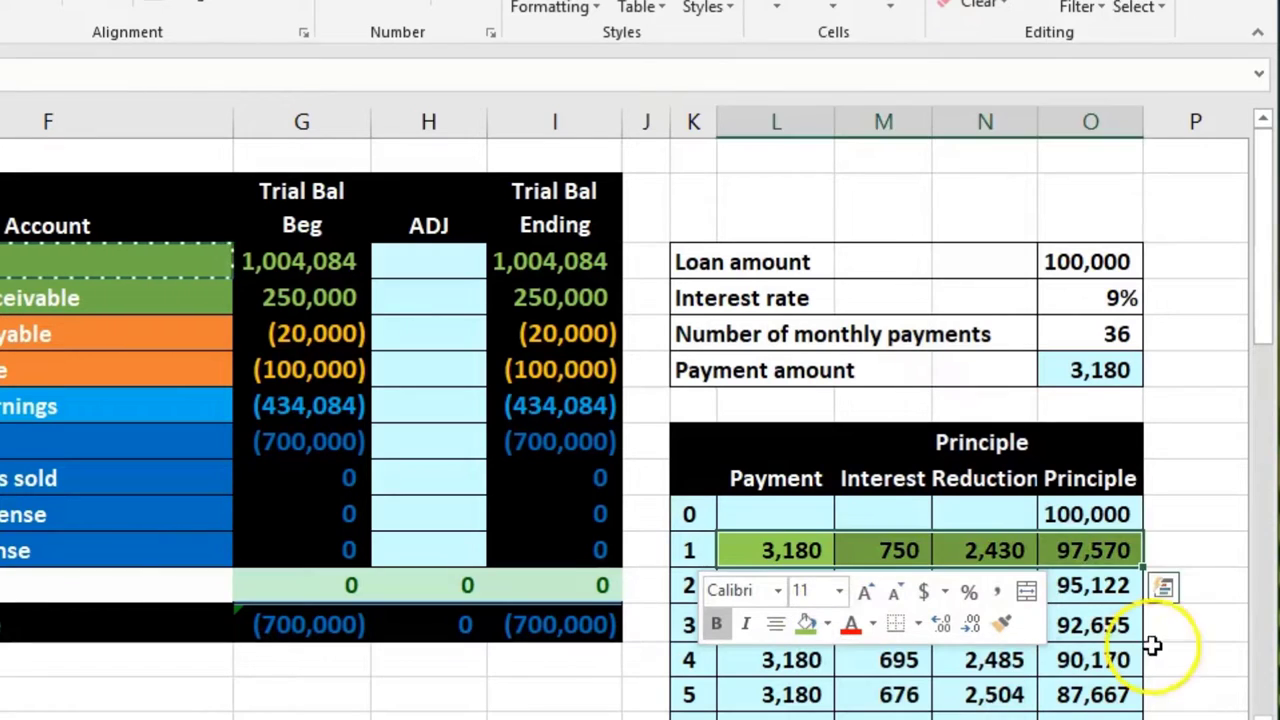
{"action": "left_click", "coordinate": [1157, 645]}
Review the payment, interest and principal reduction cells of the first amortization row
{"action": "left_click", "coordinate": [773, 553]}
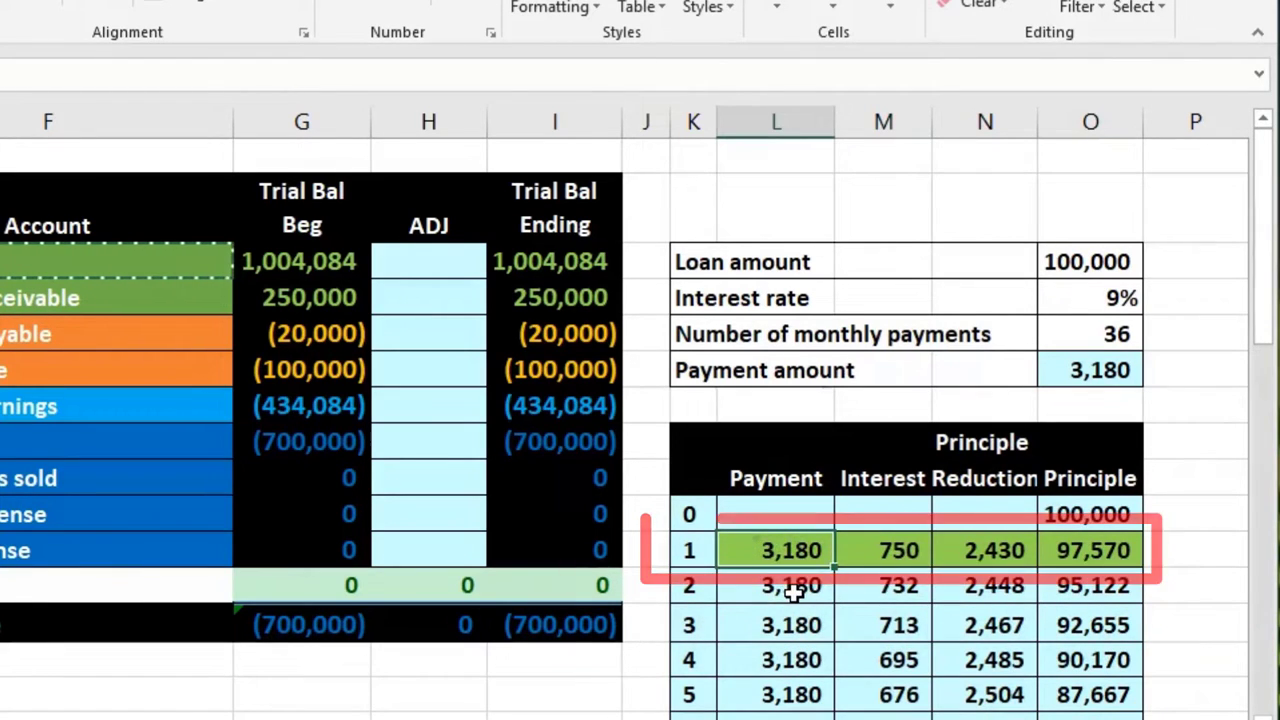
{"action": "left_click", "coordinate": [880, 556]}
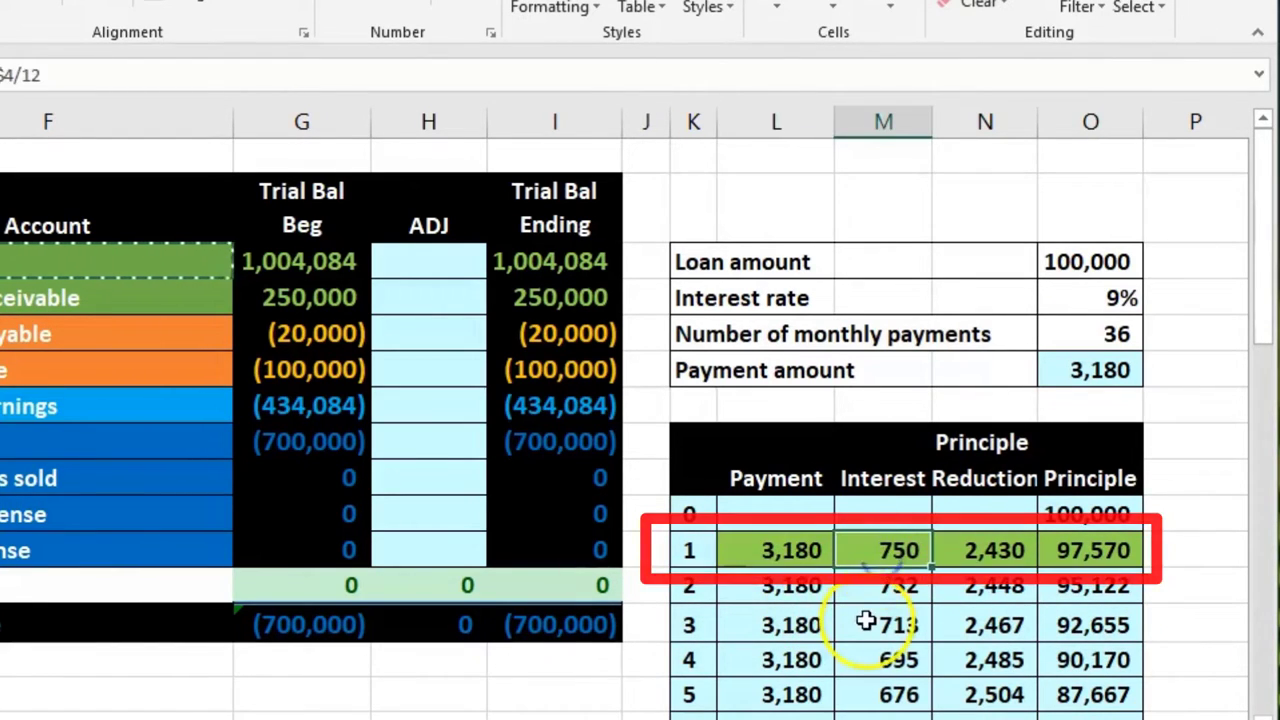
{"action": "left_click", "coordinate": [958, 555]}
{"action": "scroll", "coordinate": [945, 572], "scroll_direction": "down", "scroll_amount": 1}
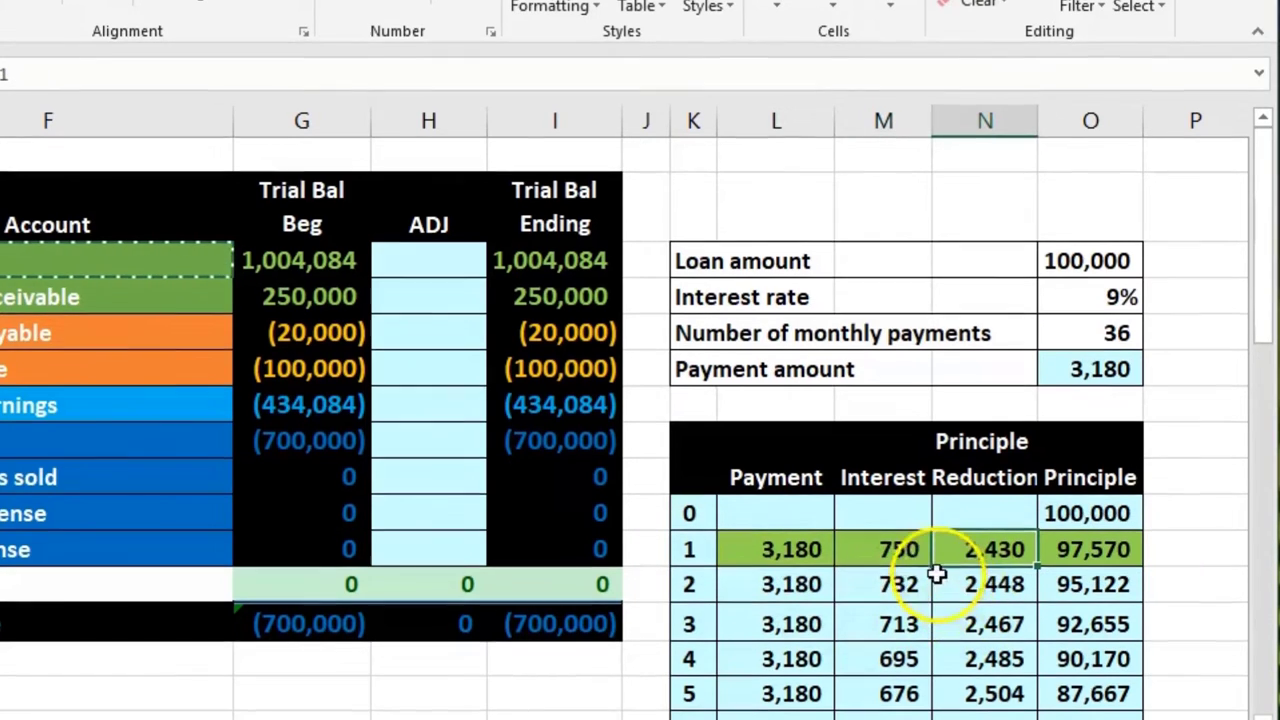
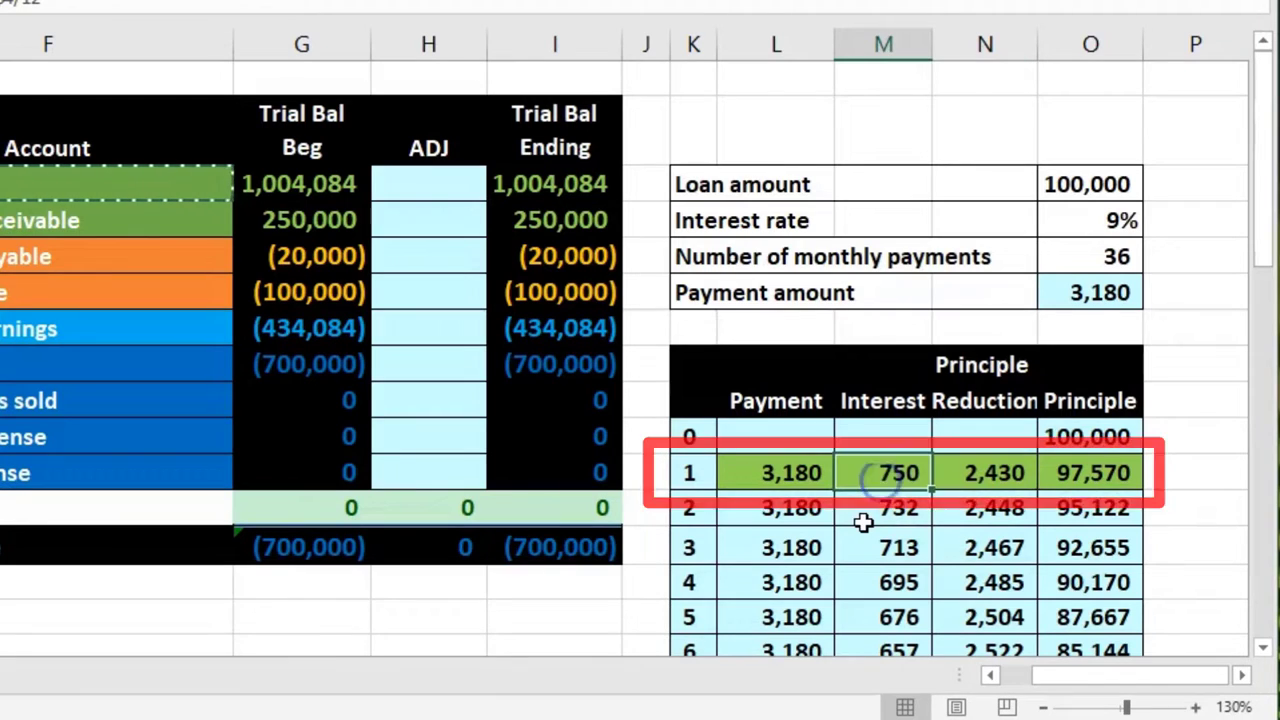
Review the first payment's principal reduction and the Interest expense row of the trial balance
{"action": "left_click", "coordinate": [975, 470]}
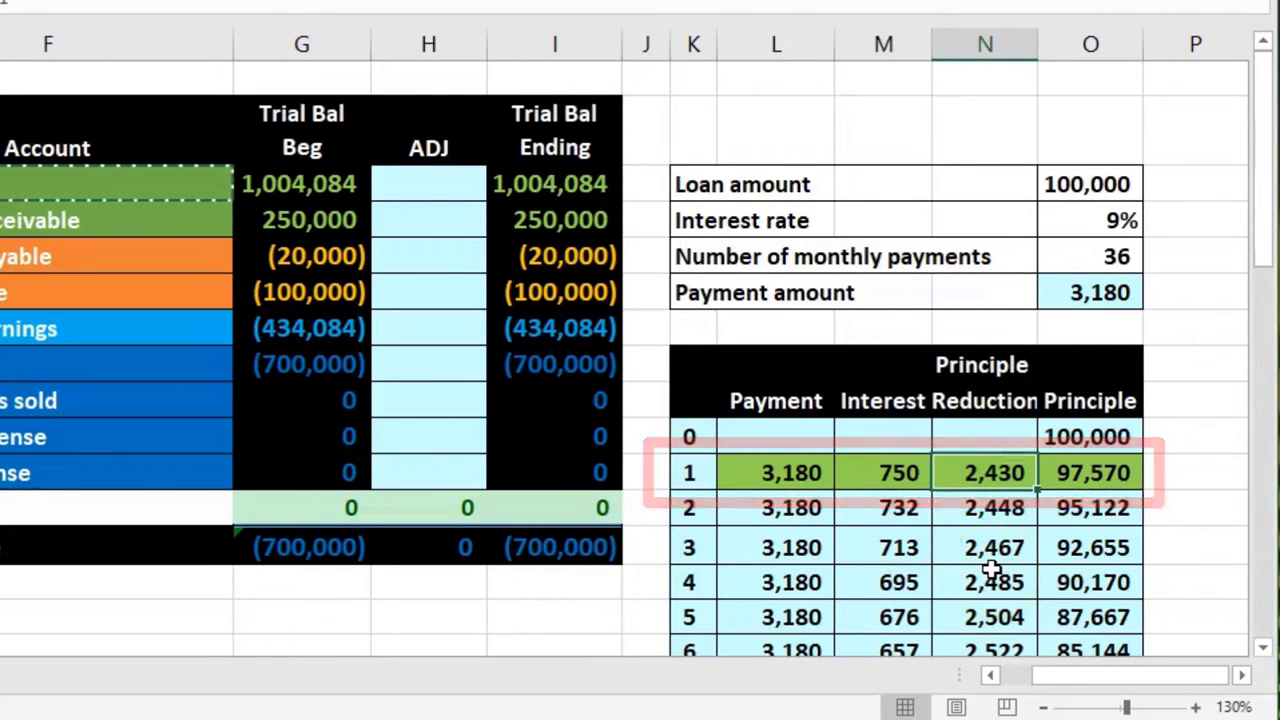
{"action": "left_click", "coordinate": [177, 439]}
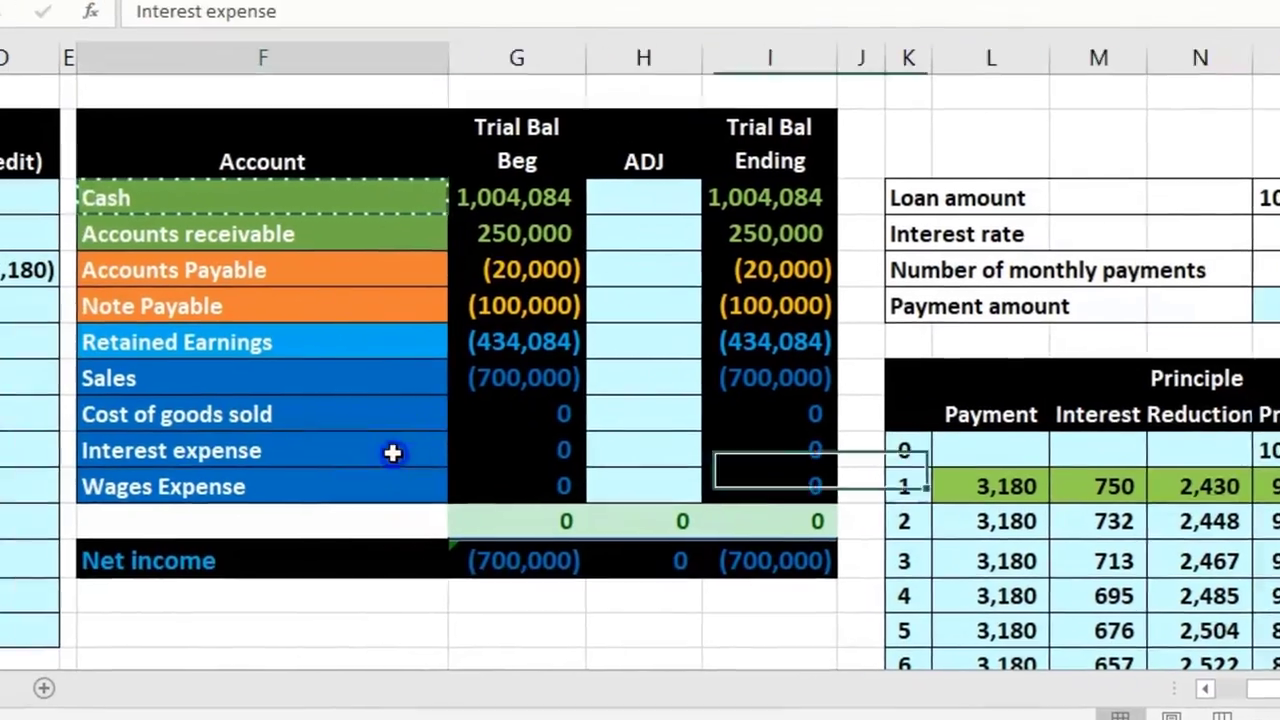
{"action": "left_click_drag", "start_coordinate": [392, 452], "coordinate": [531, 457]}
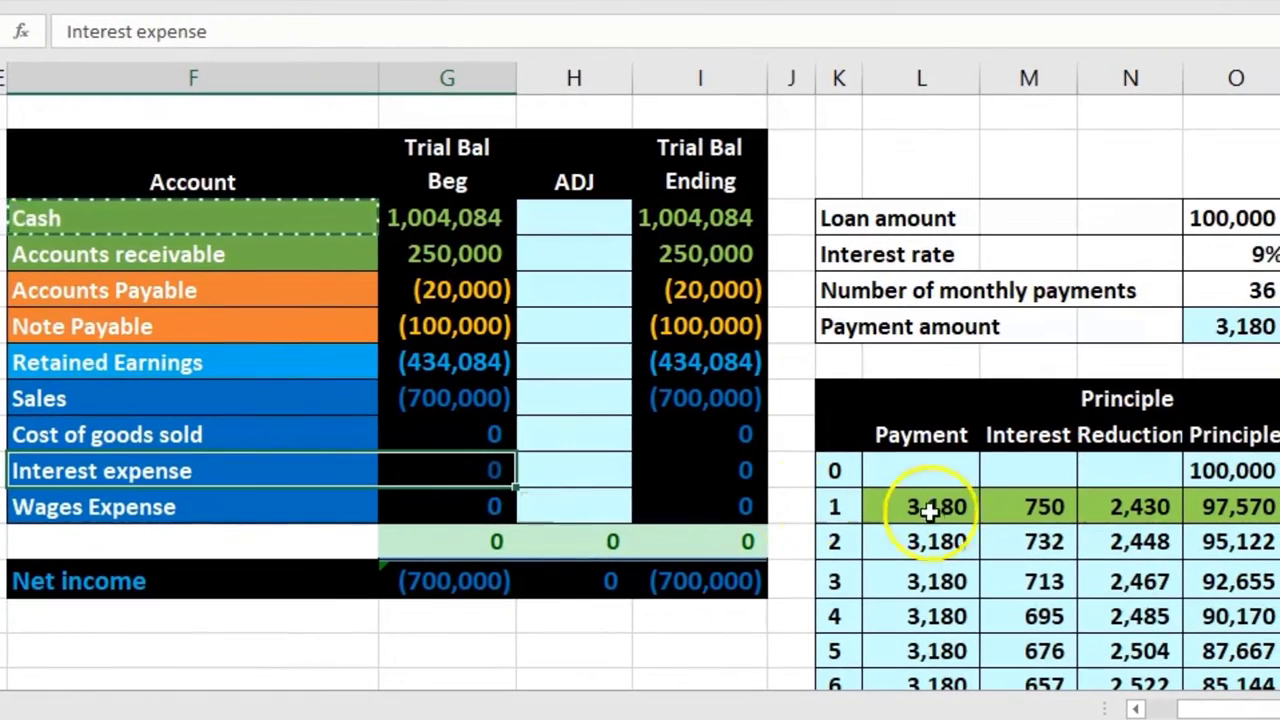
{"action": "scroll", "coordinate": [1133, 708], "scroll_direction": "left", "scroll_amount": 4}
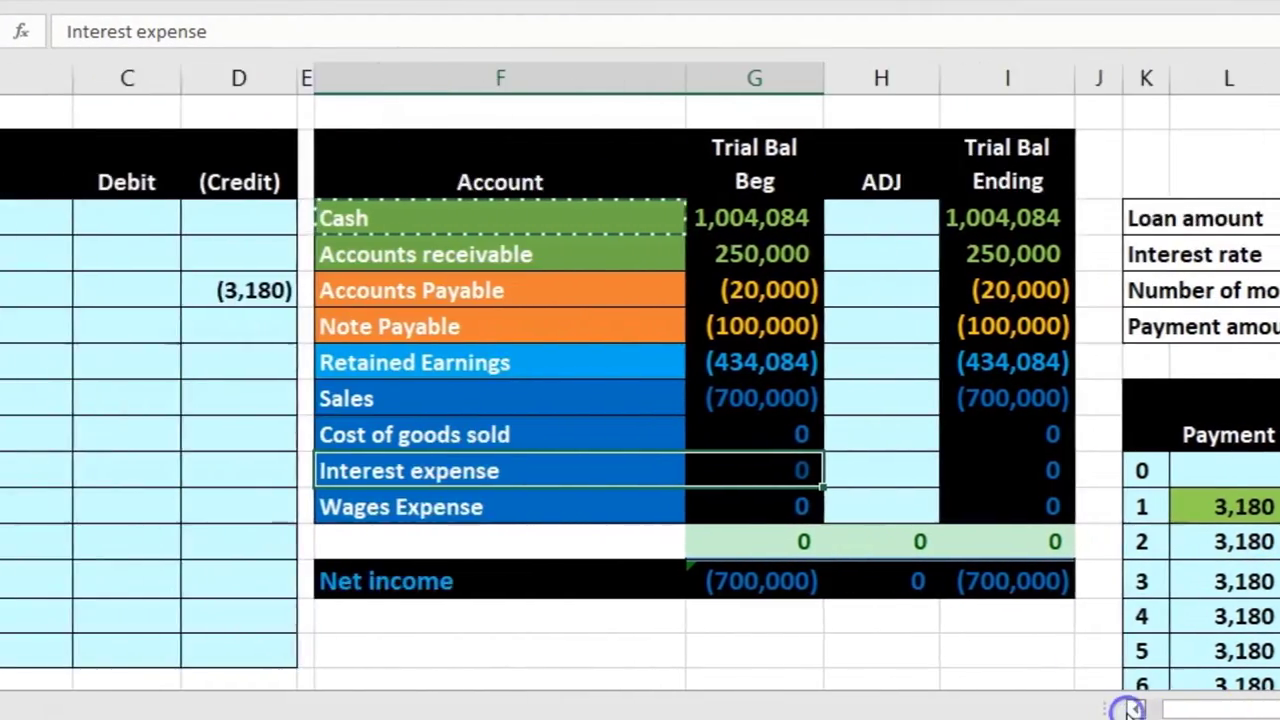
Copy the Interest expense account name from the trial balance into B3 of the journal entry as values only
{"action": "left_click", "coordinate": [866, 470]}
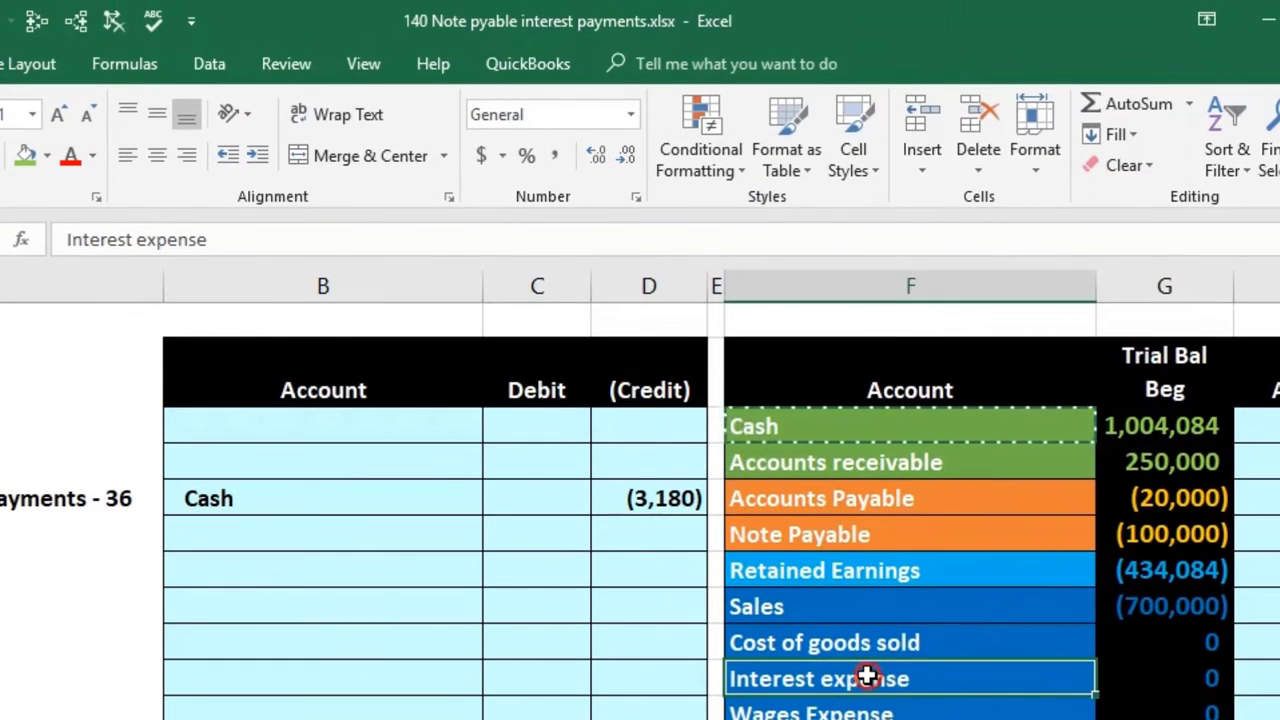
{"action": "right_click", "coordinate": [866, 678]}
{"action": "left_click", "coordinate": [922, 90]}
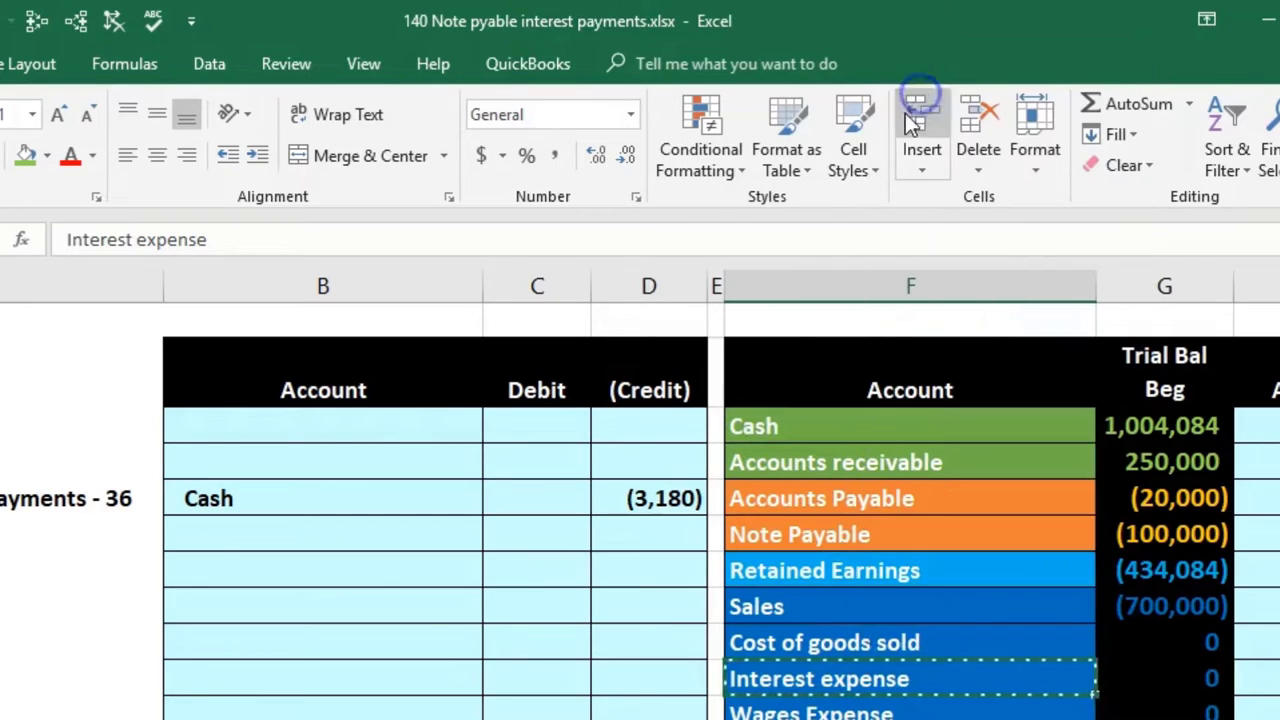
{"action": "left_click", "coordinate": [323, 421]}
{"action": "right_click", "coordinate": [323, 421]}
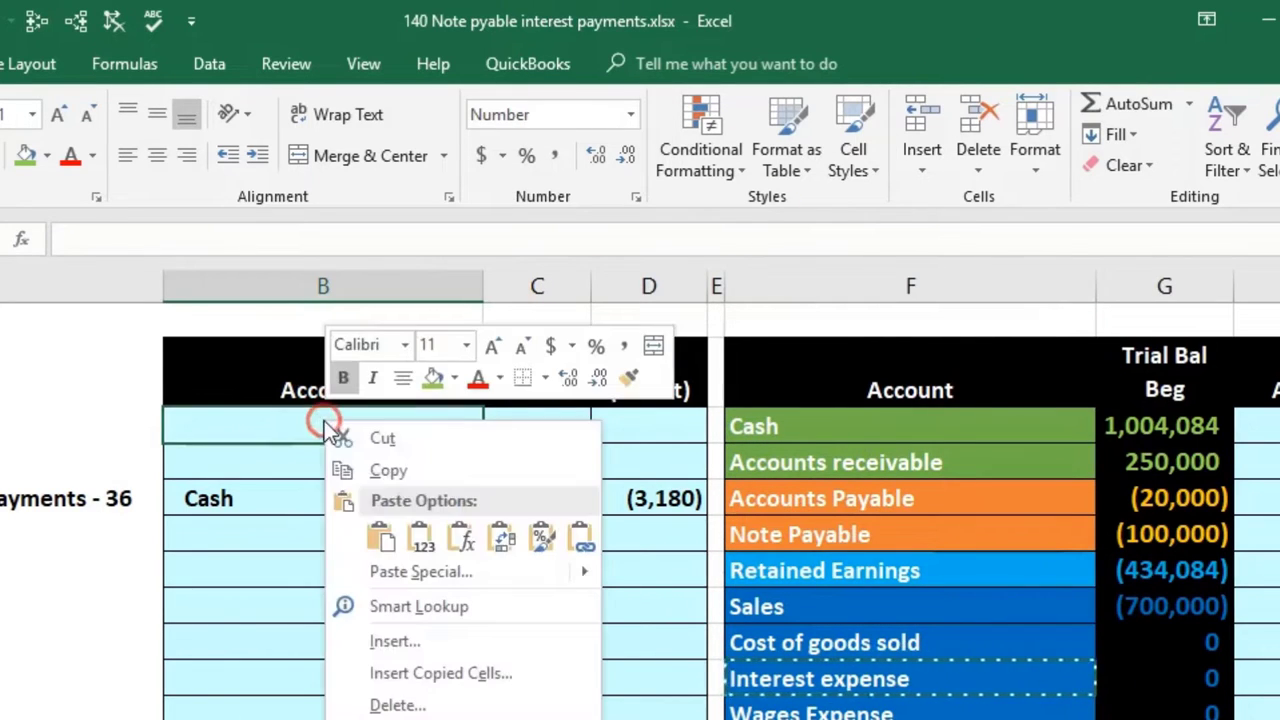
{"action": "left_click", "coordinate": [418, 535]}
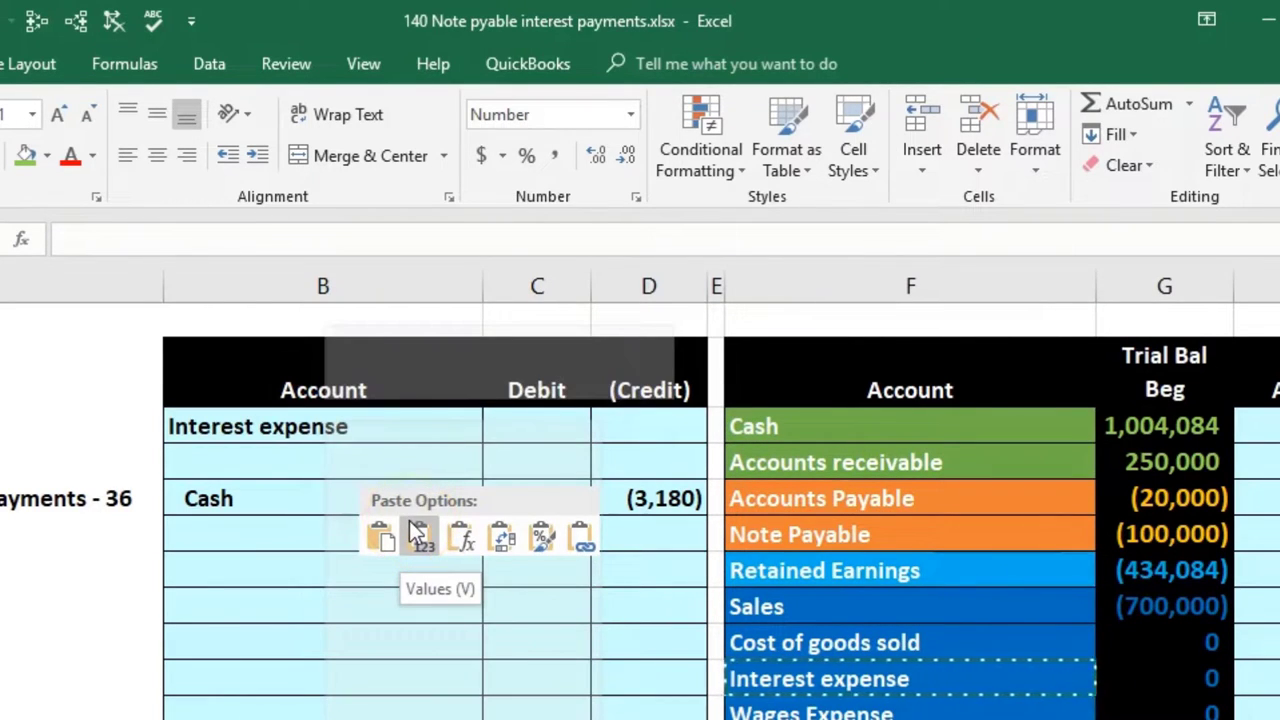
Enter the Interest expense debit in C3 as a reference to the first payment's interest in the amortization table, =M11
{"action": "left_click", "coordinate": [496, 427]}
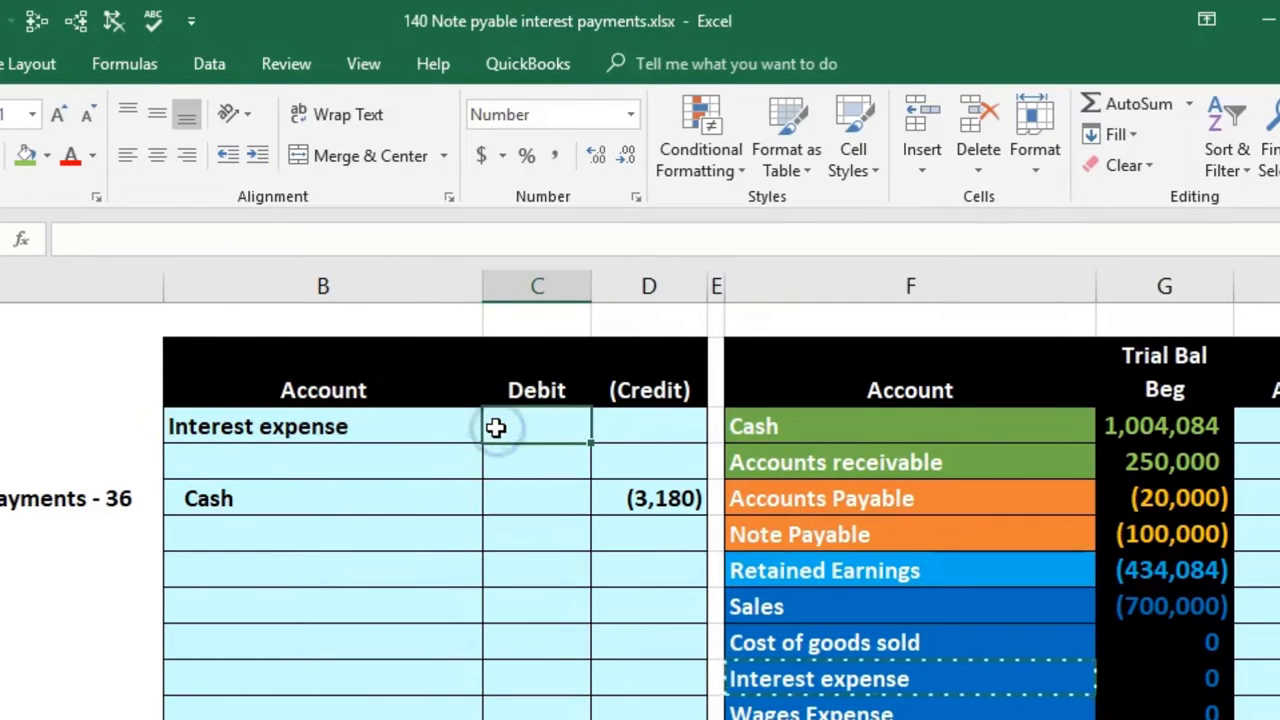
{"action": "type", "text": "="}
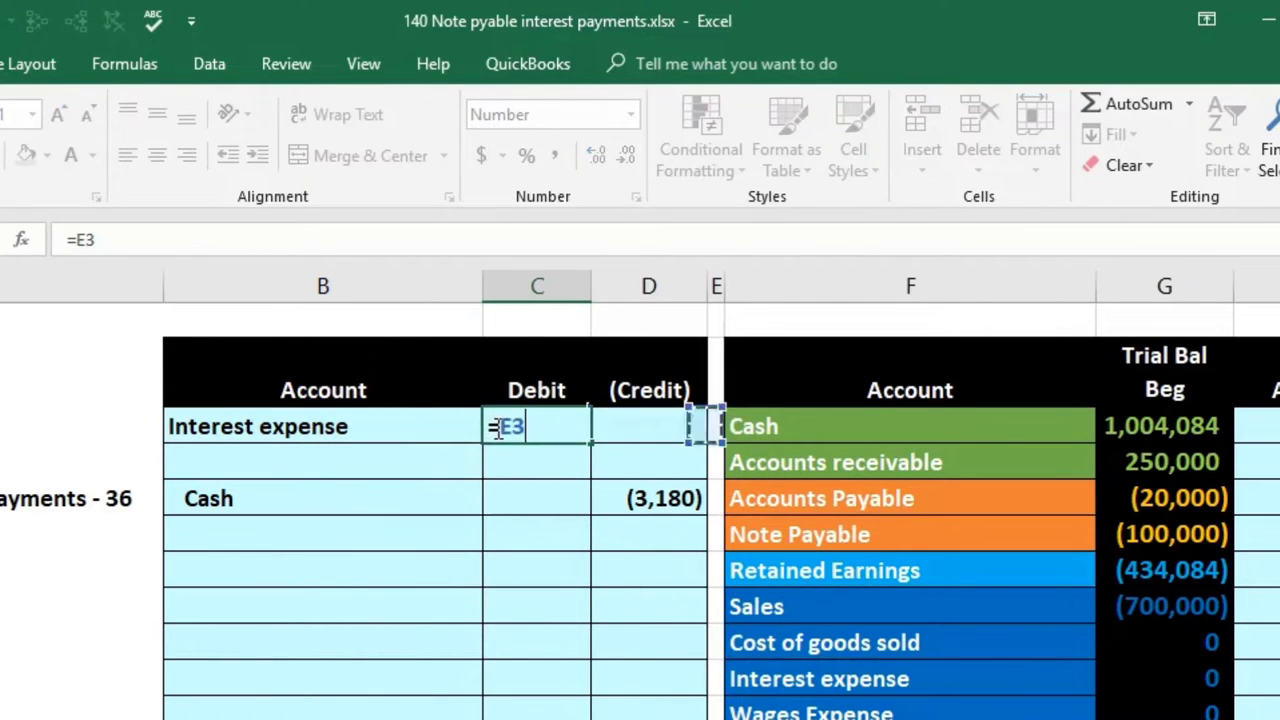
{"action": "key", "text": "Right"}
{"action": "key", "text": "Right"}
{"action": "key", "text": "Right"}
{"action": "key", "text": "Right"}
{"action": "key", "text": "Right"}
{"action": "key", "text": "Right"}
{"action": "key", "text": "Right"}
{"action": "key", "text": "Down"}
{"action": "key", "text": "Down"}
{"action": "key", "text": "Down"}
{"action": "key", "text": "Down"}
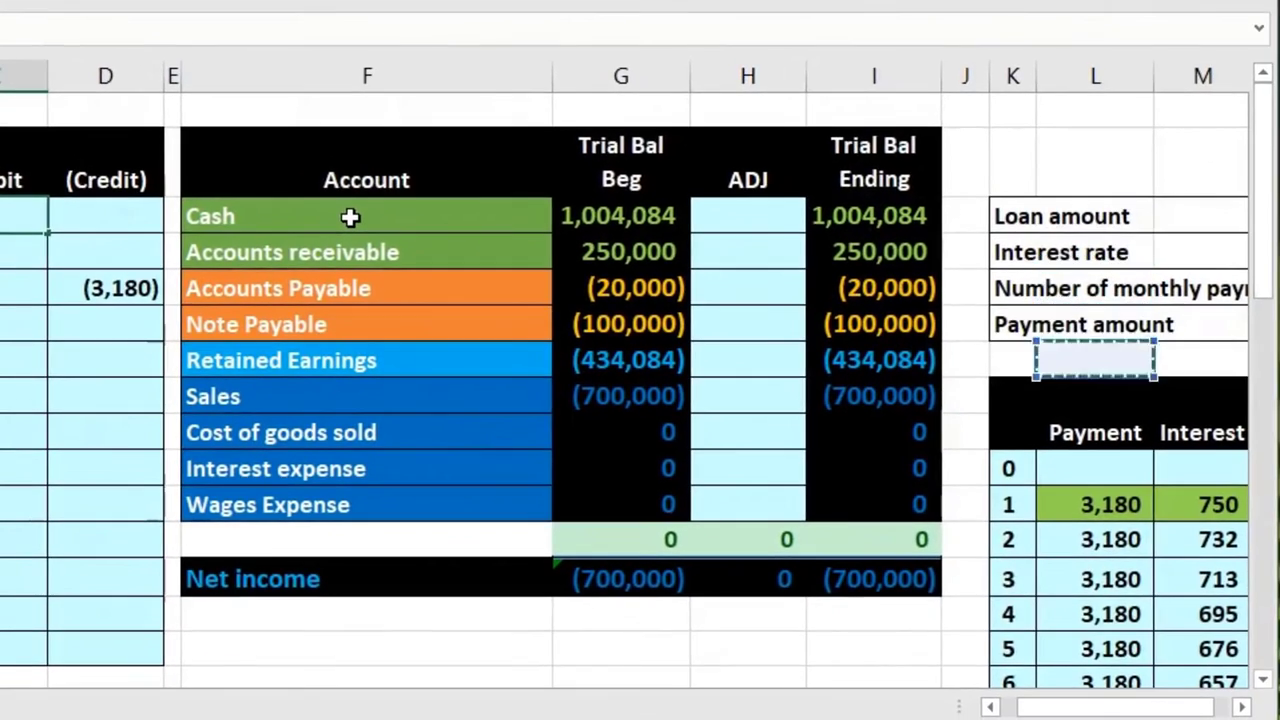
{"action": "key", "text": "Right"}
{"action": "key", "text": "Right"}
{"action": "key", "text": "Down"}
{"action": "key", "text": "Down"}
{"action": "key", "text": "Down"}
{"action": "key", "text": "Down"}
{"action": "key", "text": "Left"}
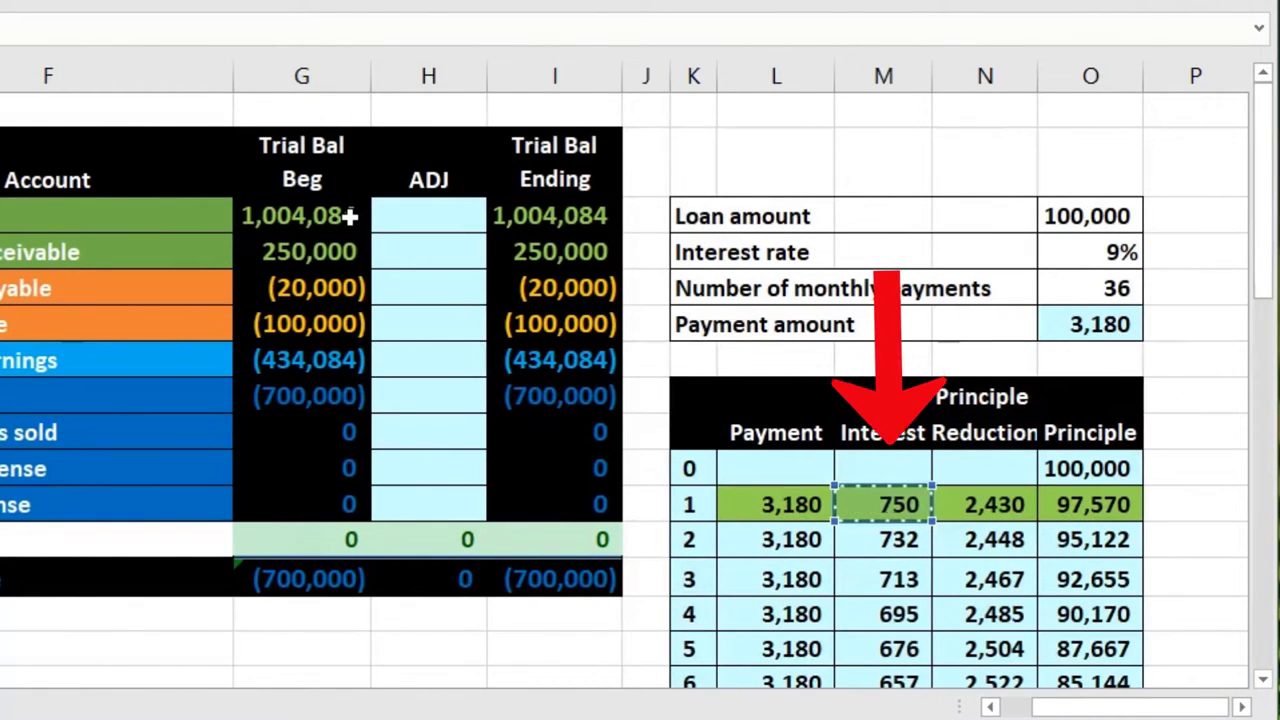
{"action": "key", "text": "Return"}
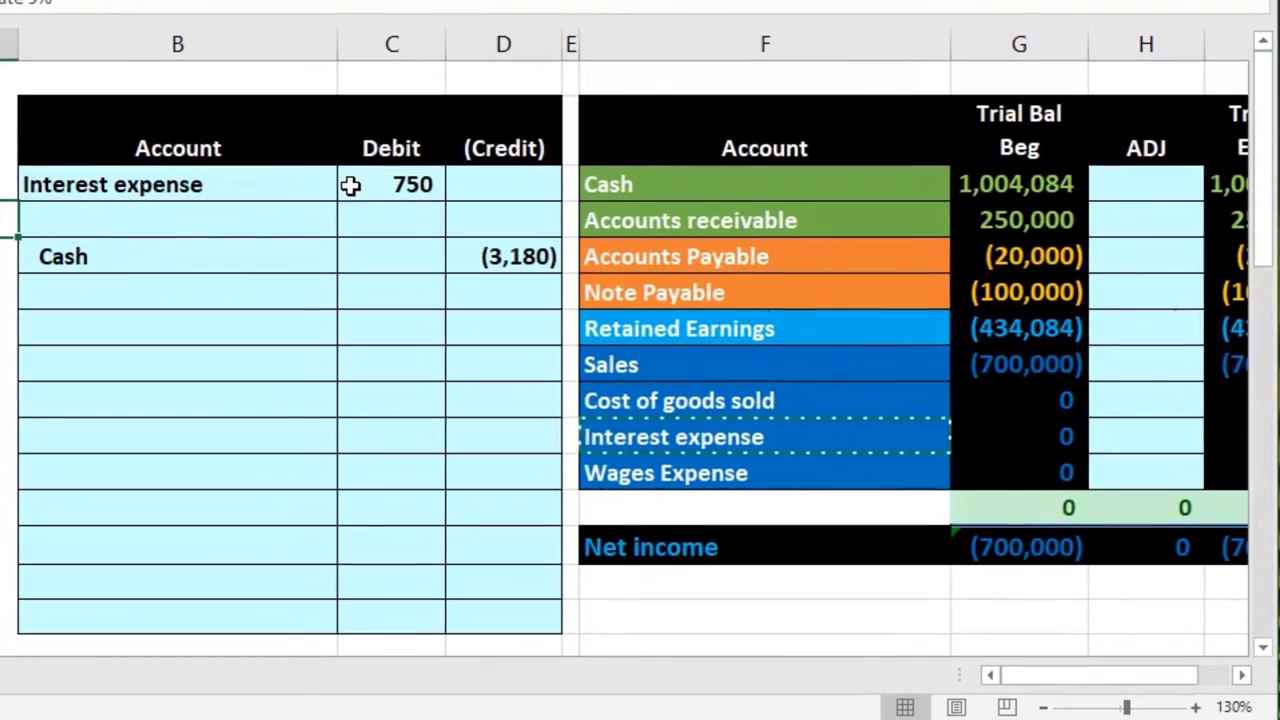
Check the sum of the journal entry amounts in C3:D5 and examine the Note Payable account in the trial balance
{"action": "left_click_drag", "start_coordinate": [371, 179], "coordinate": [483, 260]}
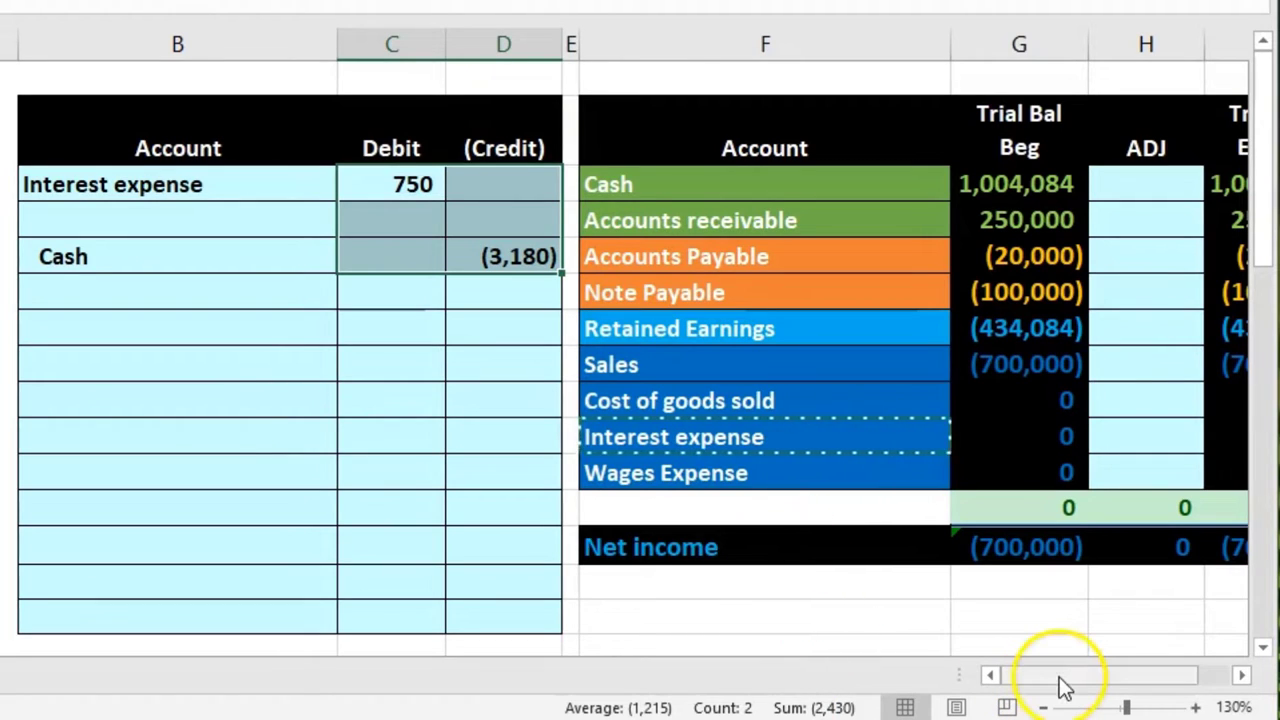
{"action": "left_click_drag", "start_coordinate": [1065, 688], "coordinate": [1015, 676]}
{"action": "left_click", "coordinate": [1015, 473]}
{"action": "left_click", "coordinate": [740, 290]}
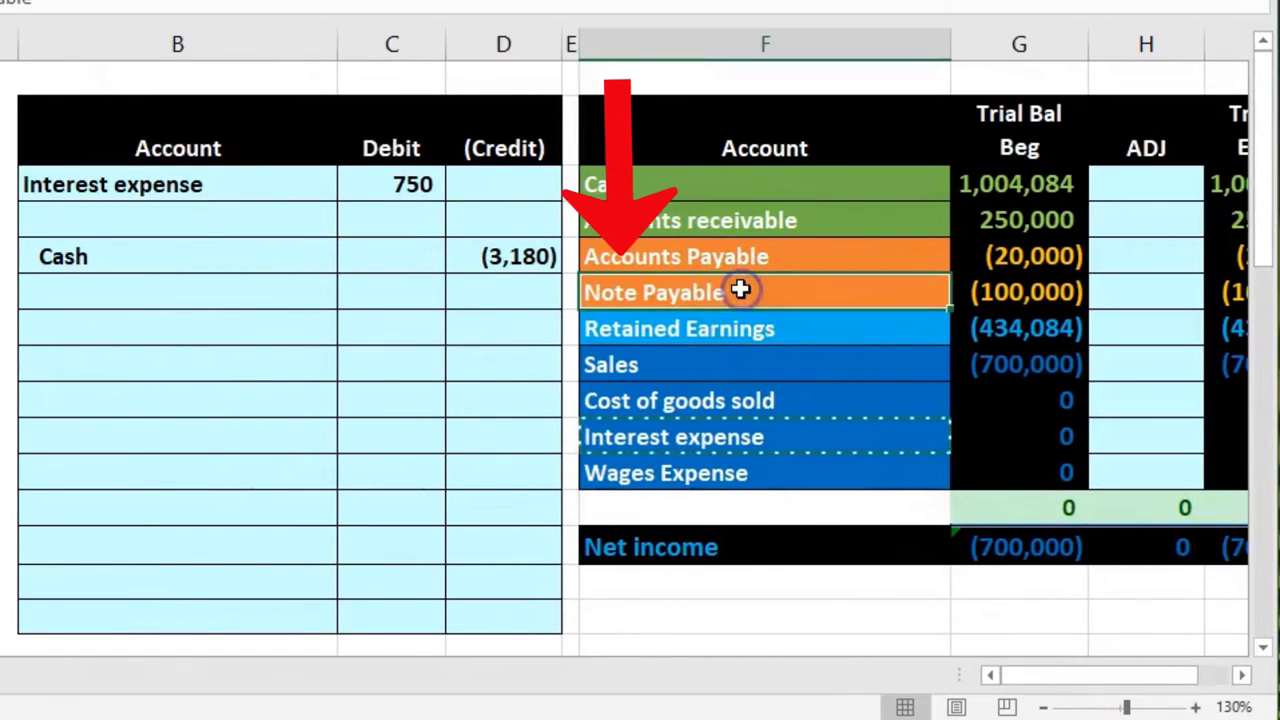
{"action": "left_click", "coordinate": [940, 282]}
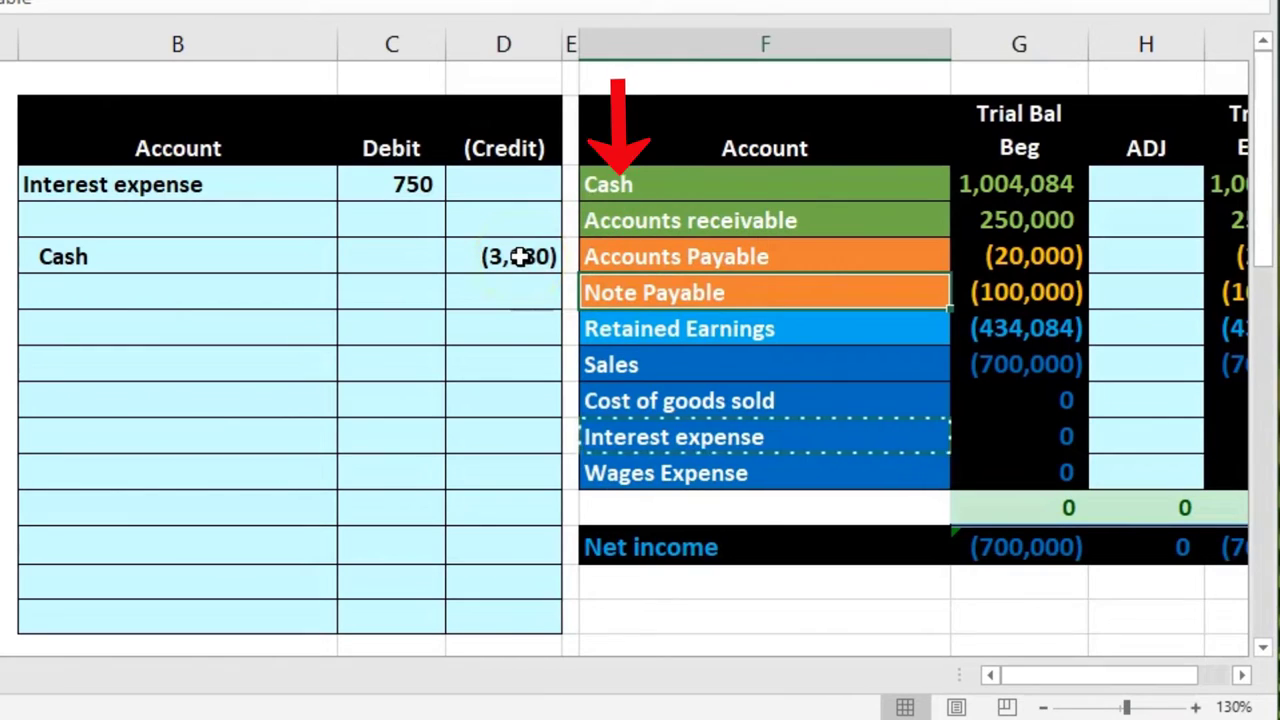
Copy the Note Payable account name from the trial balance into B4 of the journal entry as values only
{"action": "right_click", "coordinate": [762, 291]}
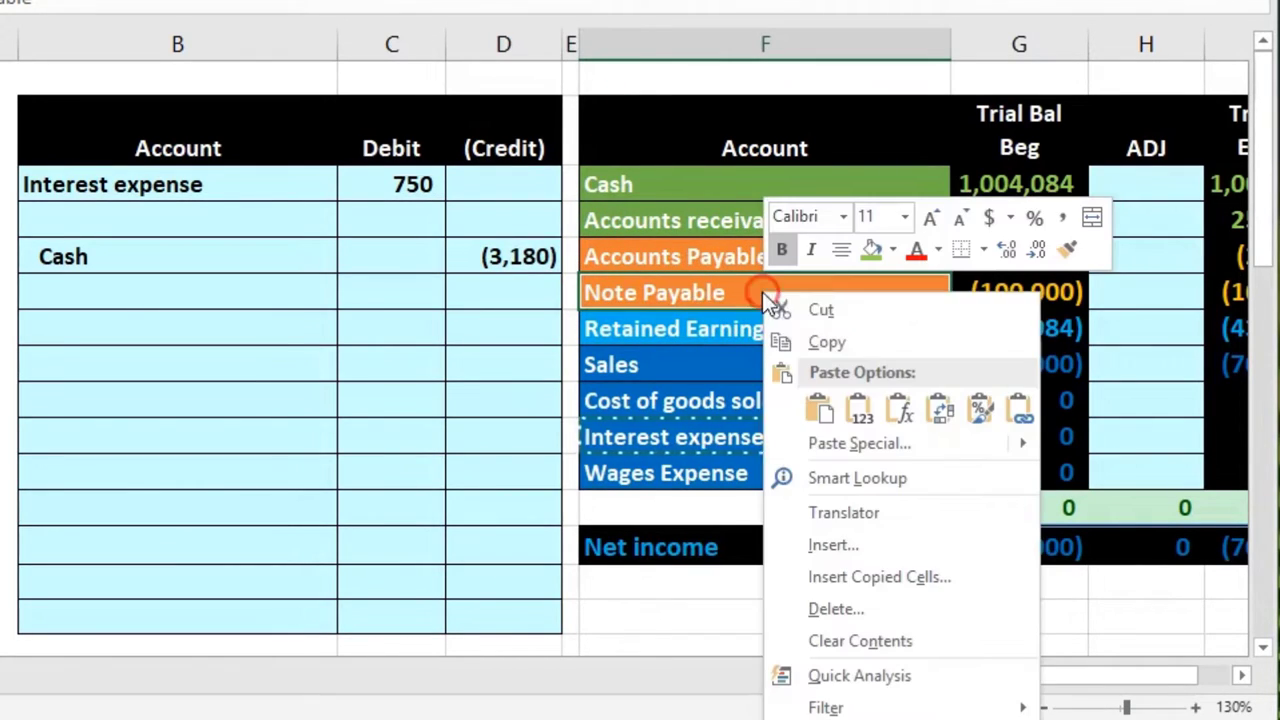
{"action": "left_click", "coordinate": [790, 340]}
{"action": "left_click", "coordinate": [271, 214]}
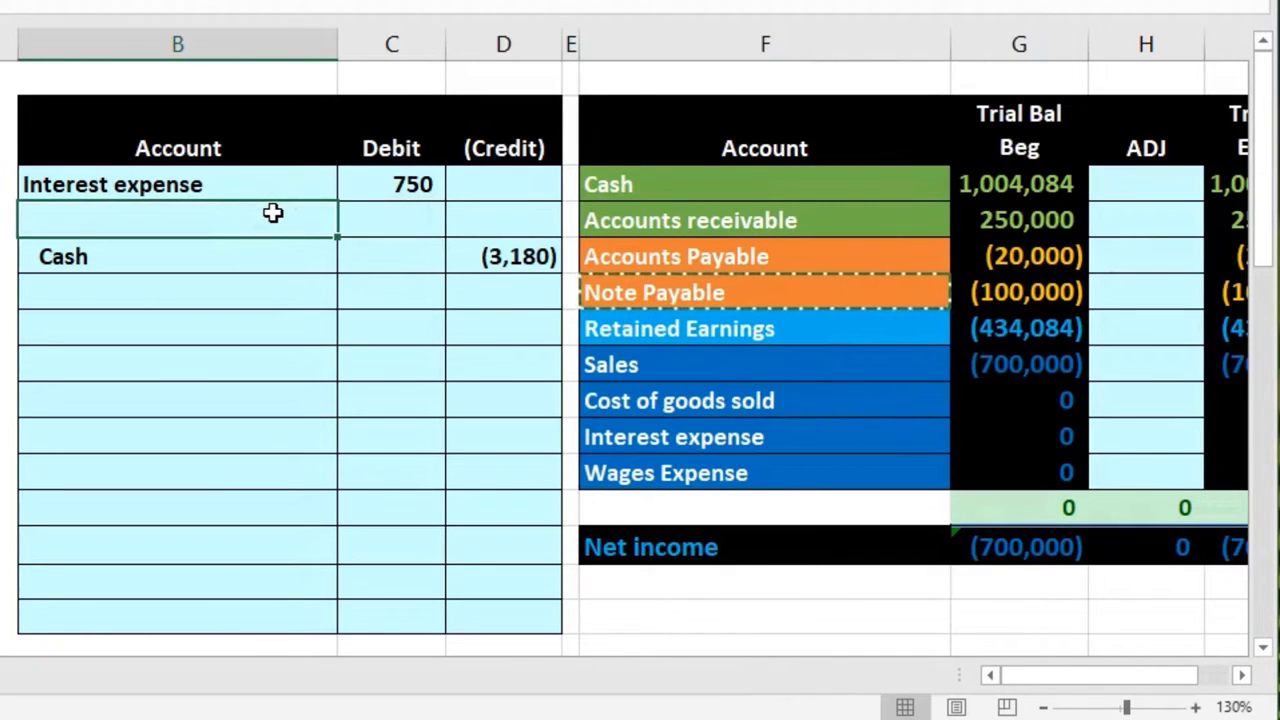
{"action": "right_click", "coordinate": [274, 214]}
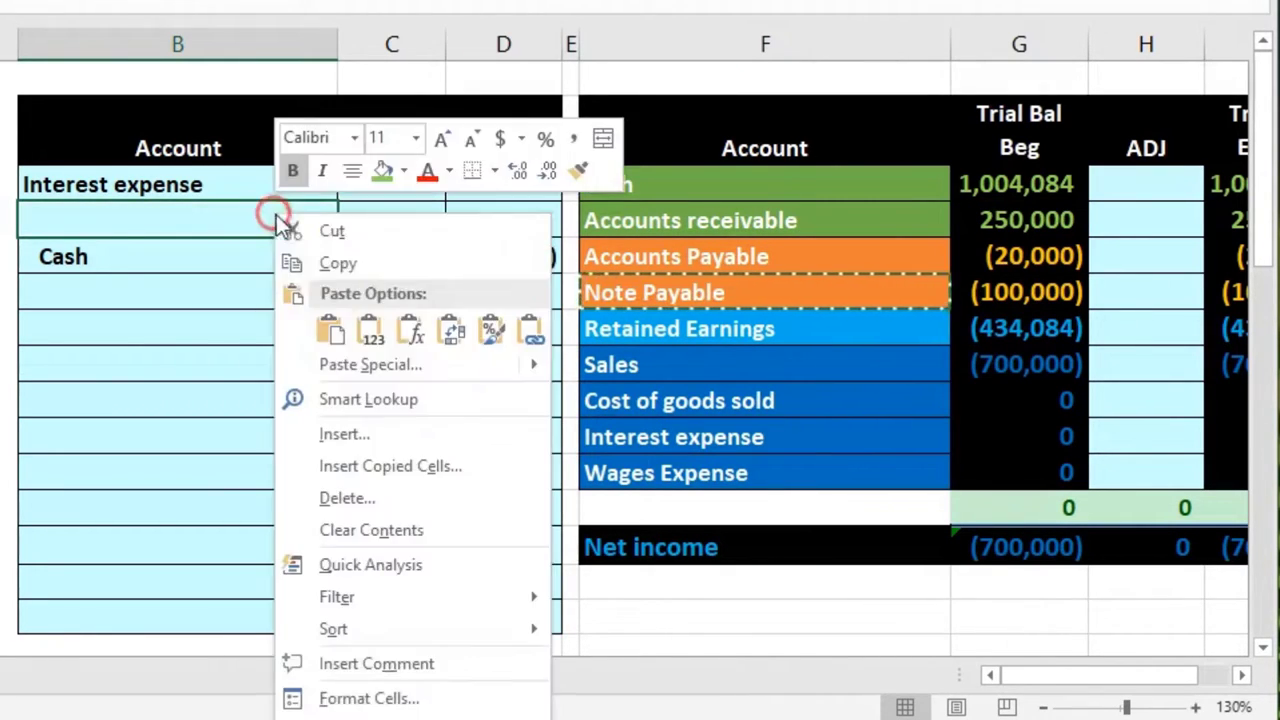
{"action": "left_click", "coordinate": [366, 333]}
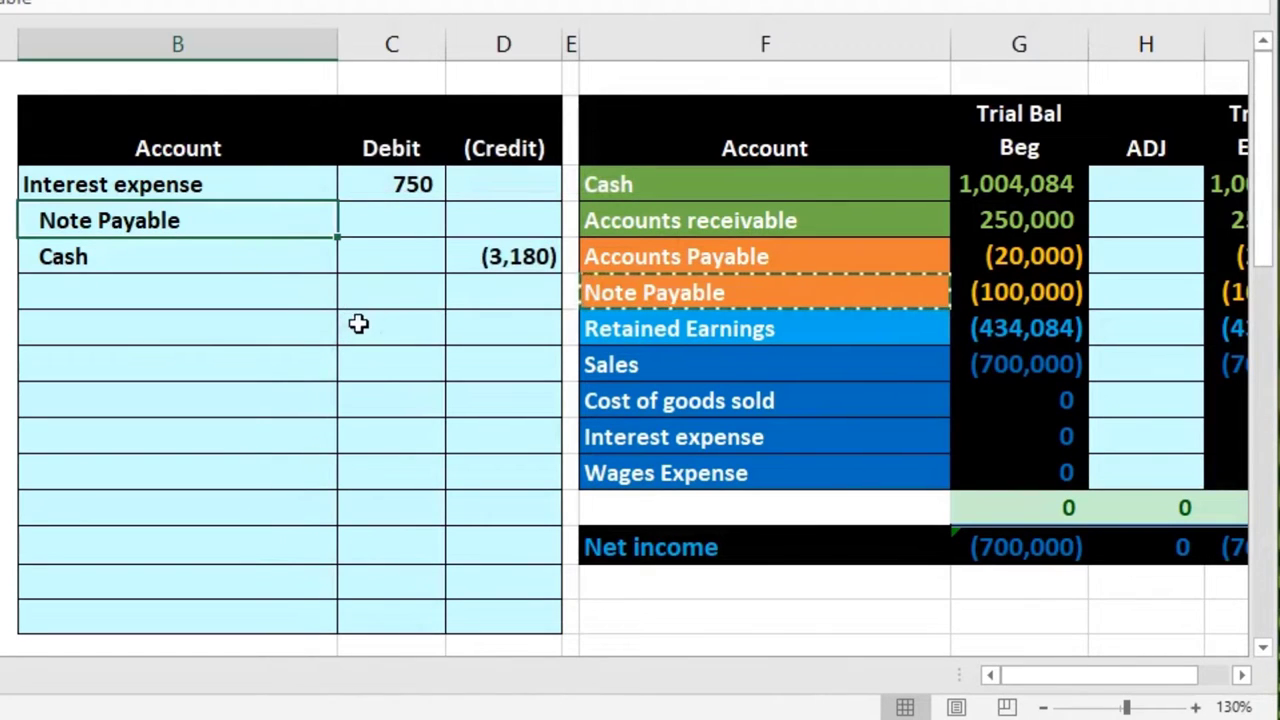
Enter the Note Payable debit in C4 as a reference to the first payment's principal reduction, =N11
{"action": "left_click", "coordinate": [426, 222]}
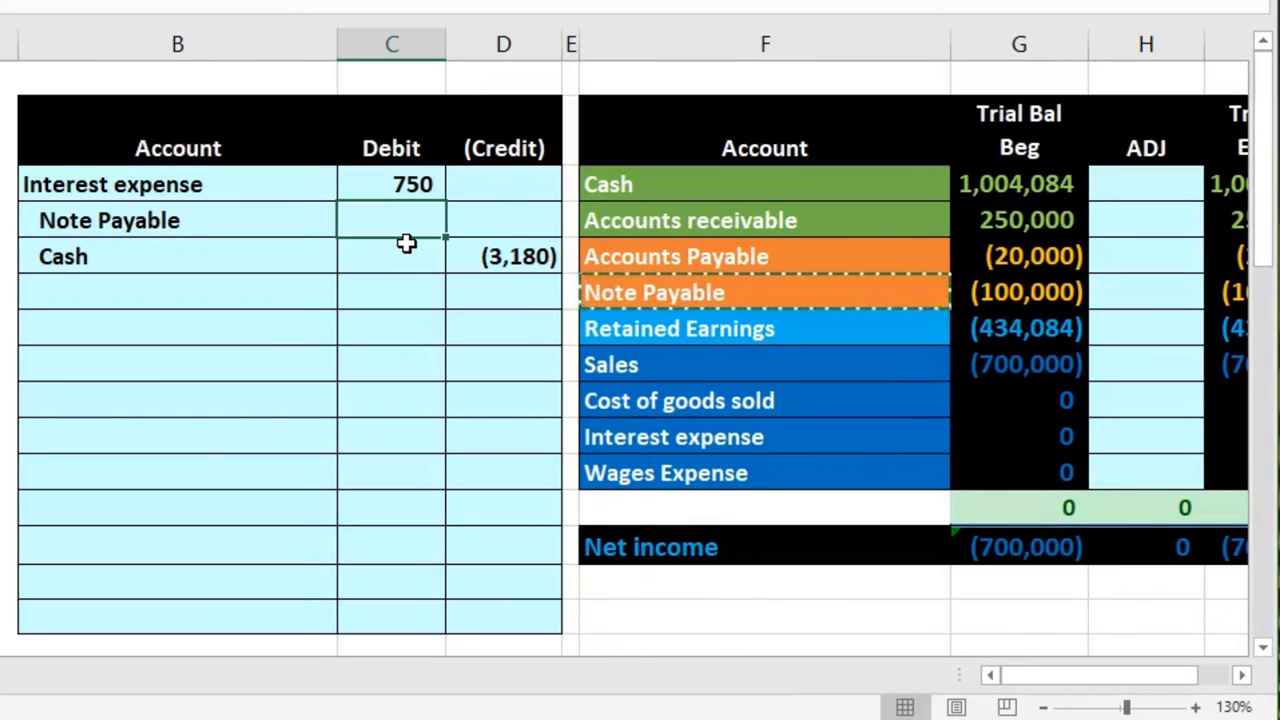
{"action": "key", "text": "Right"}
{"action": "key", "text": "Right"}
{"action": "key", "text": "Right"}
{"action": "key", "text": "Right"}
{"action": "key", "text": "Right"}
{"action": "key", "text": "Right"}
{"action": "key", "text": "Right"}
{"action": "key", "text": "Right"}
{"action": "key", "text": "Right"}
{"action": "key", "text": "Right"}
{"action": "key", "text": "Right"}
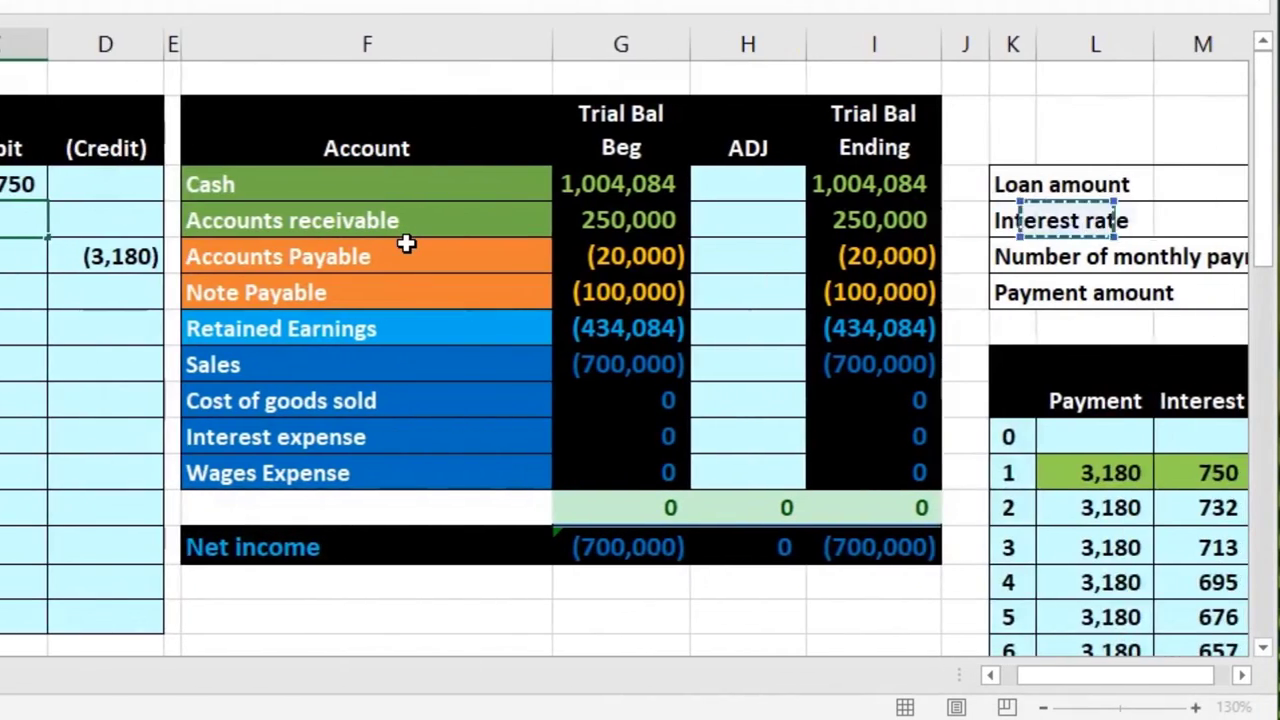
{"action": "key", "text": "Down"}
{"action": "key", "text": "Down"}
{"action": "key", "text": "Down"}
{"action": "key", "text": "Down"}
{"action": "key", "text": "Down"}
{"action": "key", "text": "Down"}
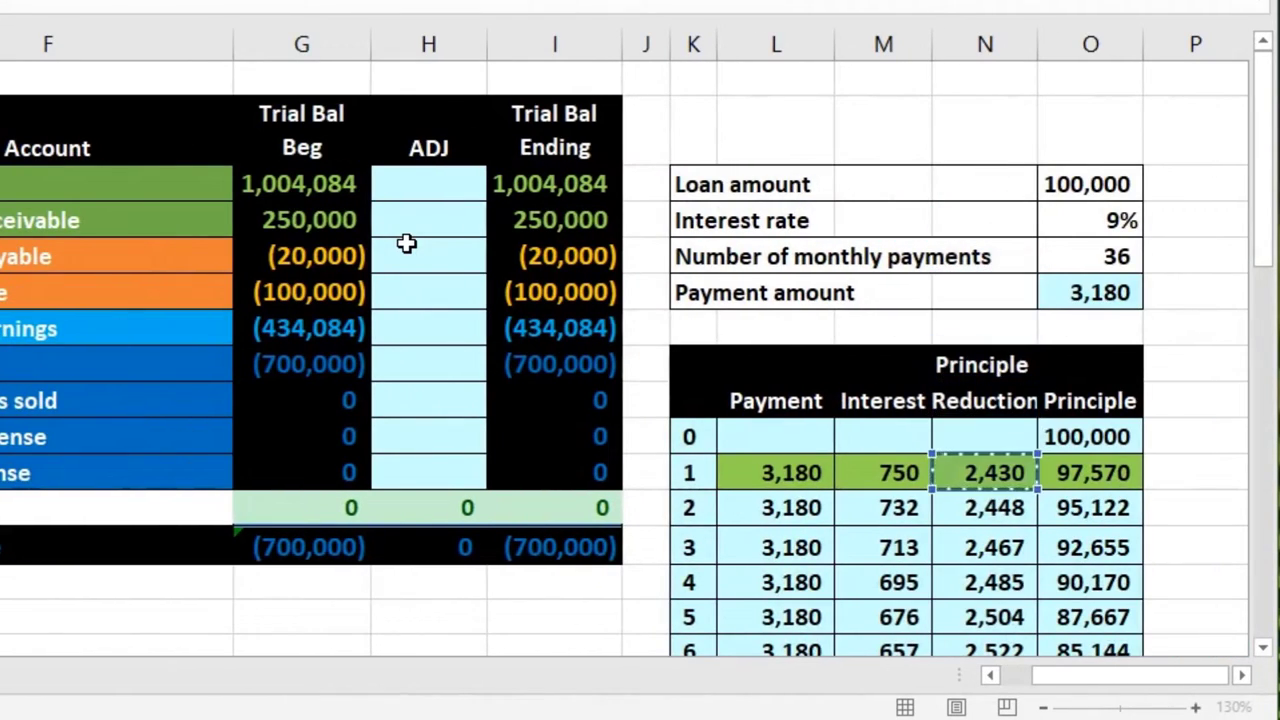
{"action": "key", "text": "Return"}
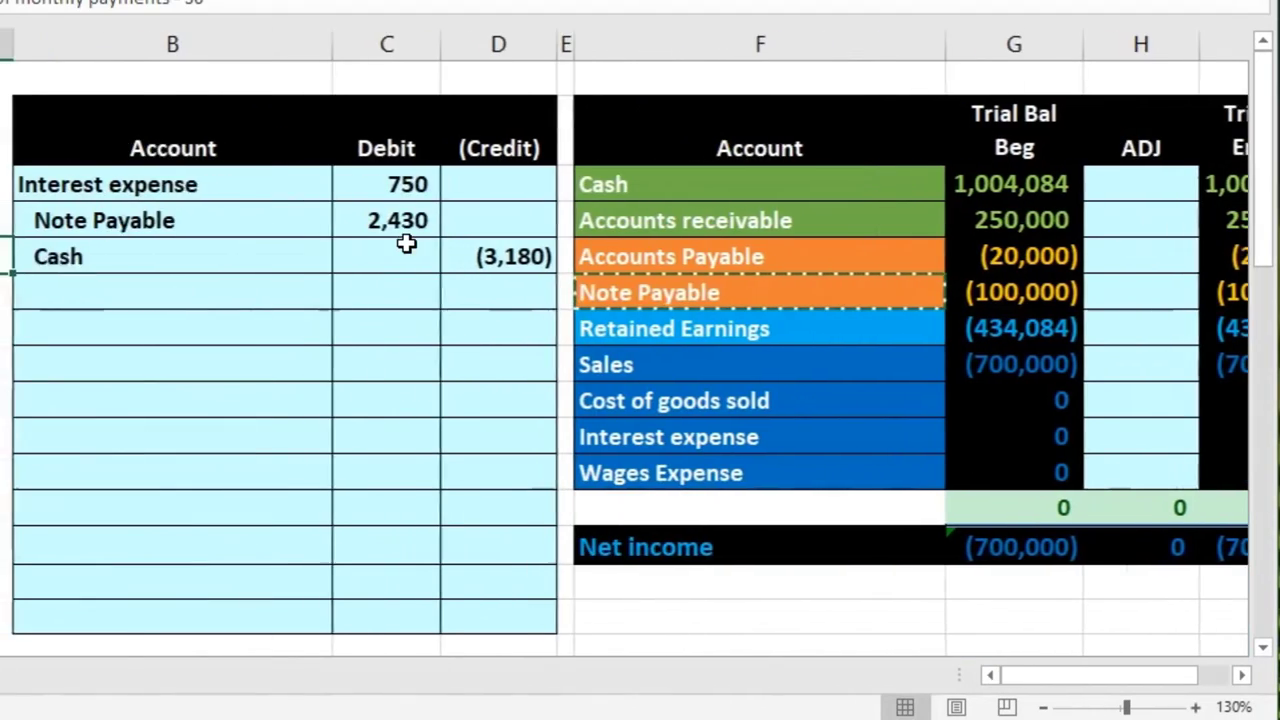
Trace the precedents of the Interest expense and Note Payable debits, C3 and C4, back to the amortization table
{"action": "left_click_drag", "start_coordinate": [222, 192], "coordinate": [458, 238]}
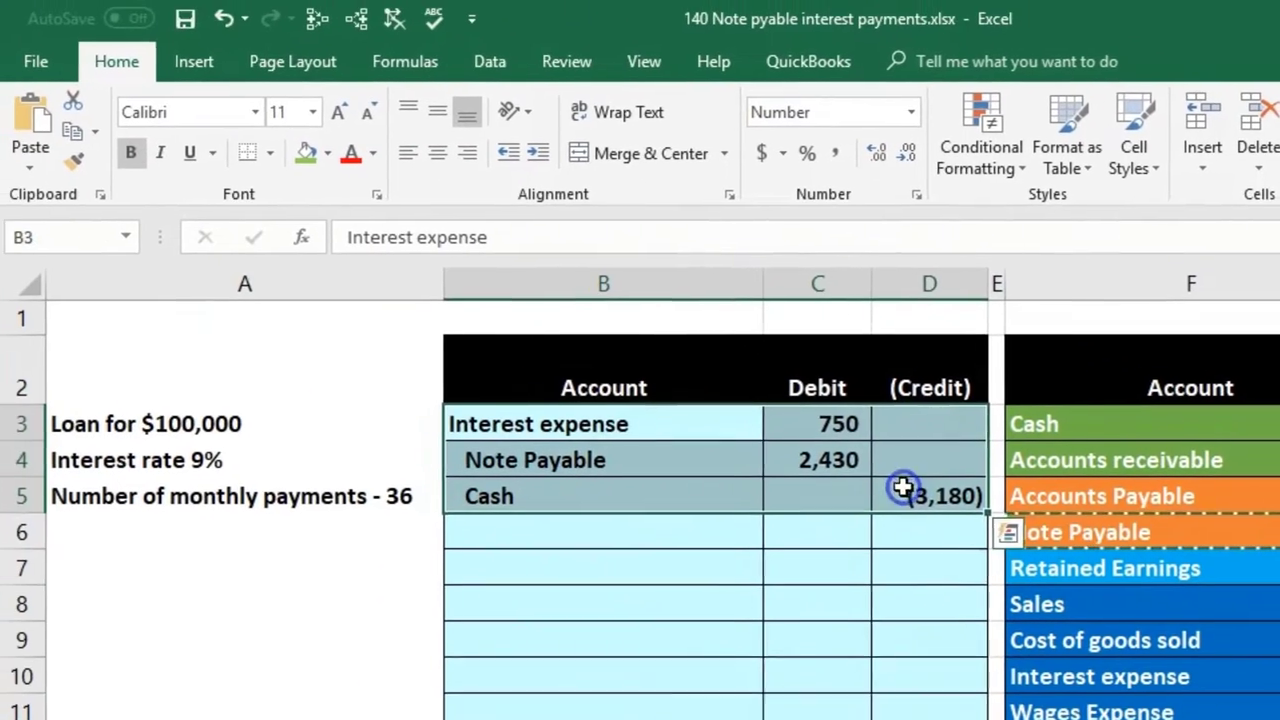
{"action": "left_click", "coordinate": [540, 263]}
{"action": "left_click", "coordinate": [362, 21]}
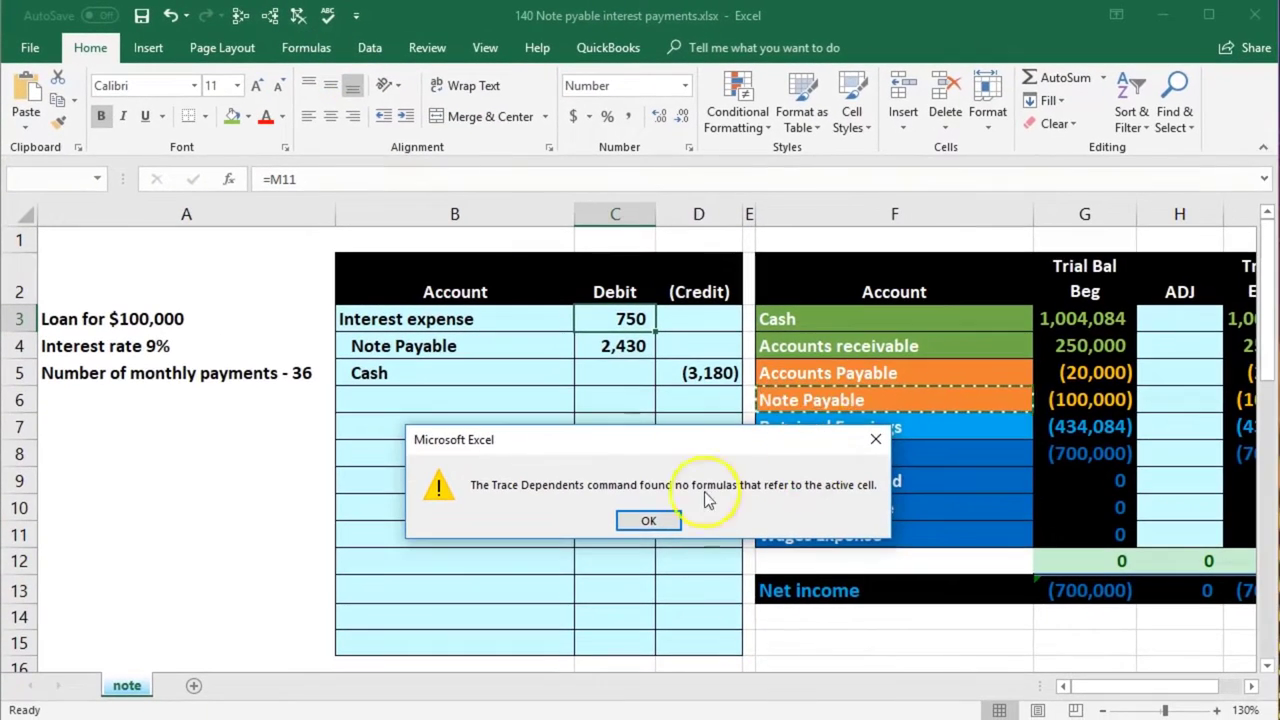
{"action": "left_click", "coordinate": [766, 615]}
{"action": "left_click", "coordinate": [240, 18]}
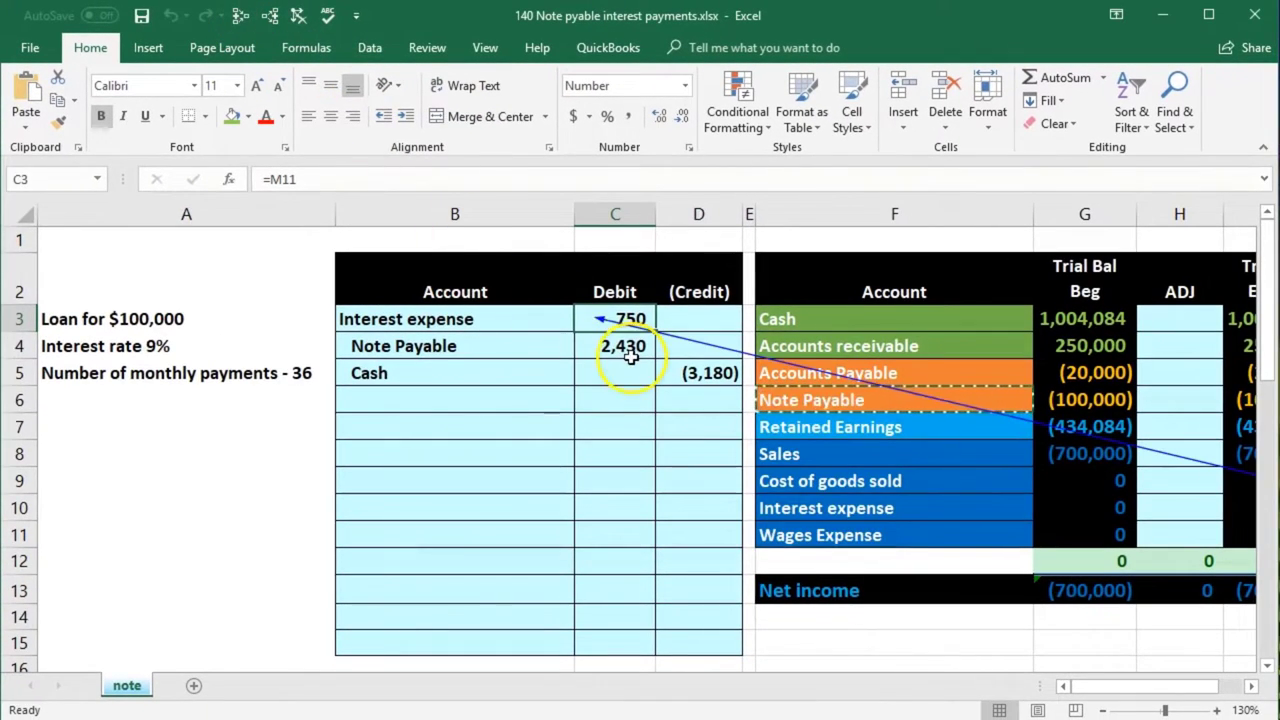
{"action": "left_click", "coordinate": [632, 346]}
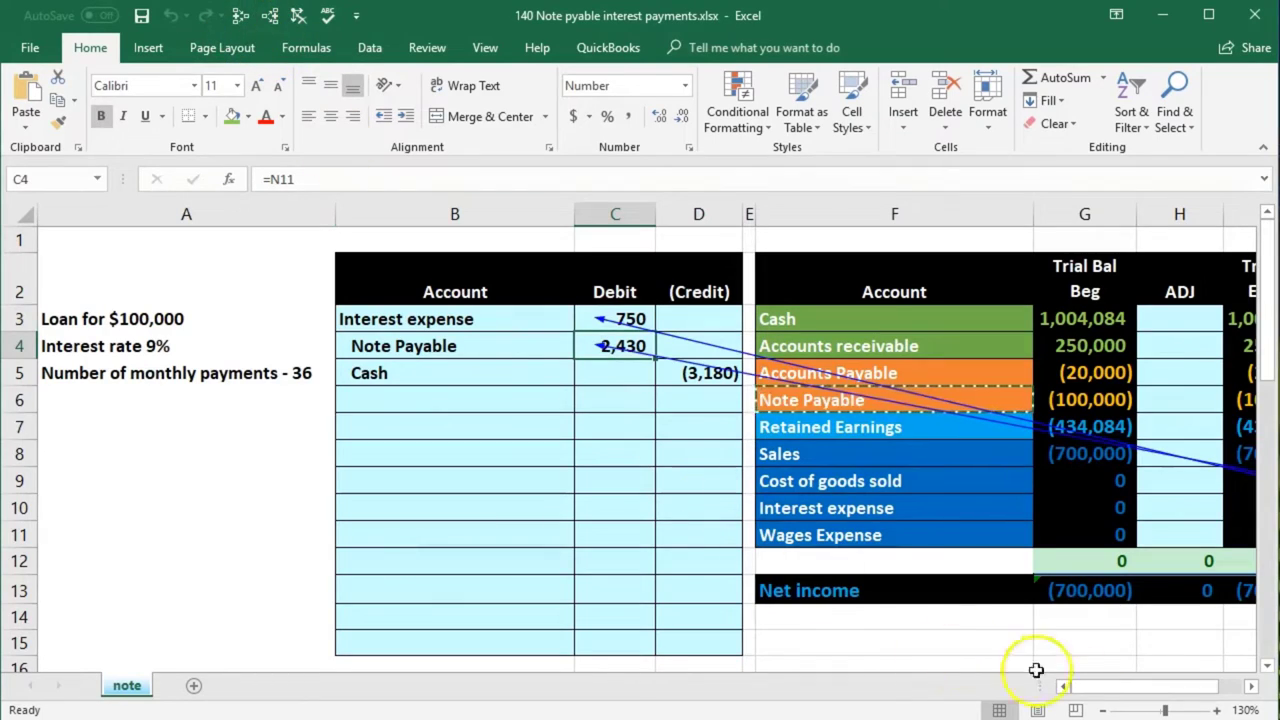
{"action": "left_click_drag", "start_coordinate": [1117, 694], "coordinate": [1143, 694]}
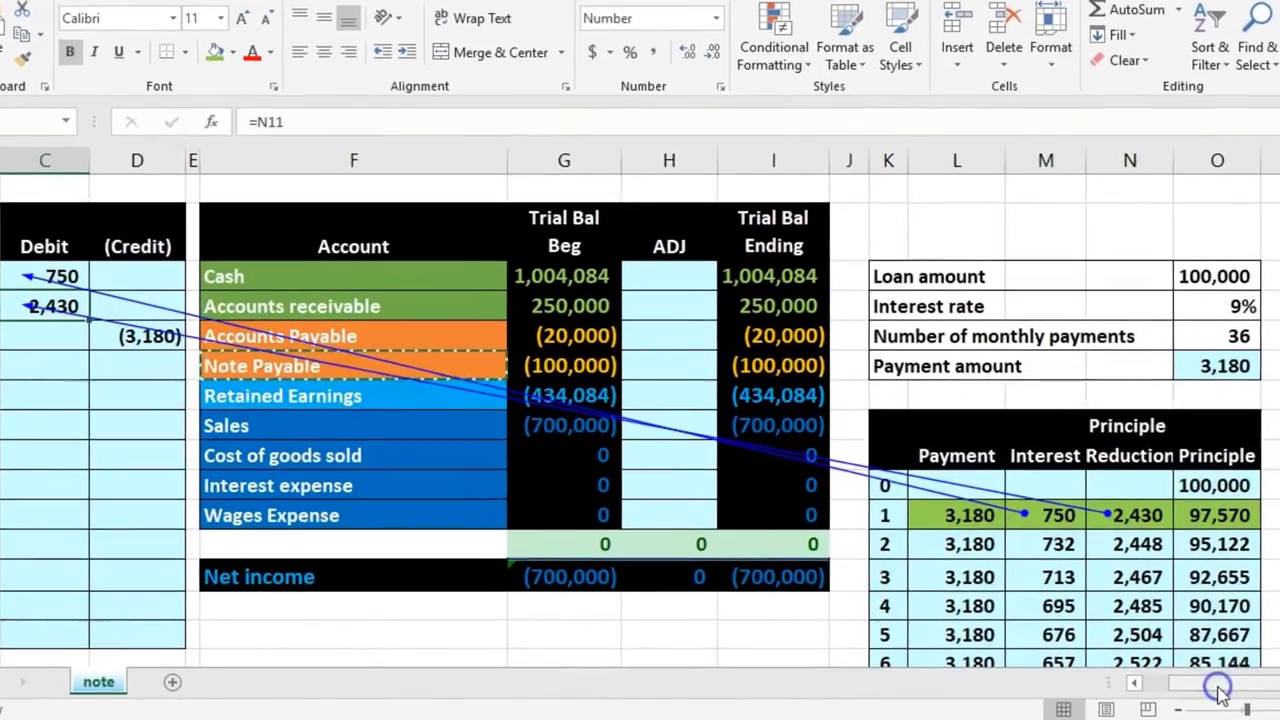
Compare the principal balance after the first payment with Note Payable's ending trial balance, and remove the tracer arrows
{"action": "left_click", "coordinate": [1215, 515]}
{"action": "left_click", "coordinate": [785, 365]}
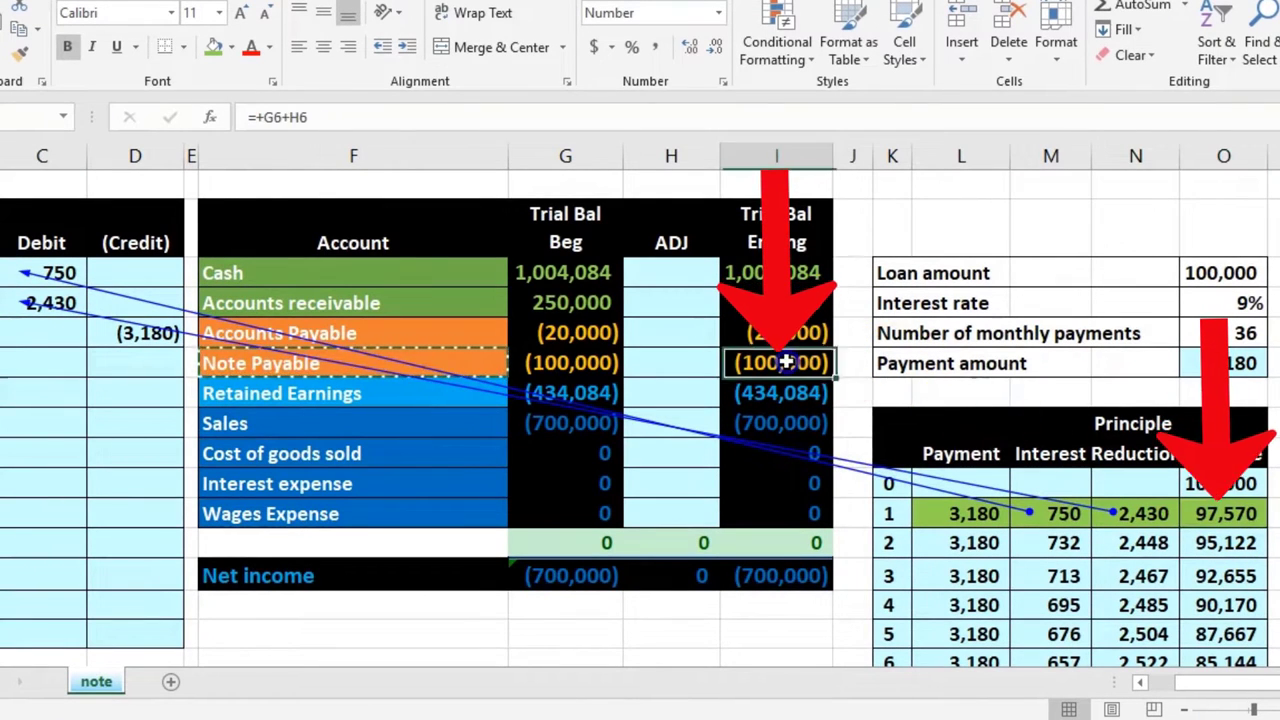
{"action": "left_click", "coordinate": [1215, 515]}
{"action": "left_click", "coordinate": [1062, 515]}
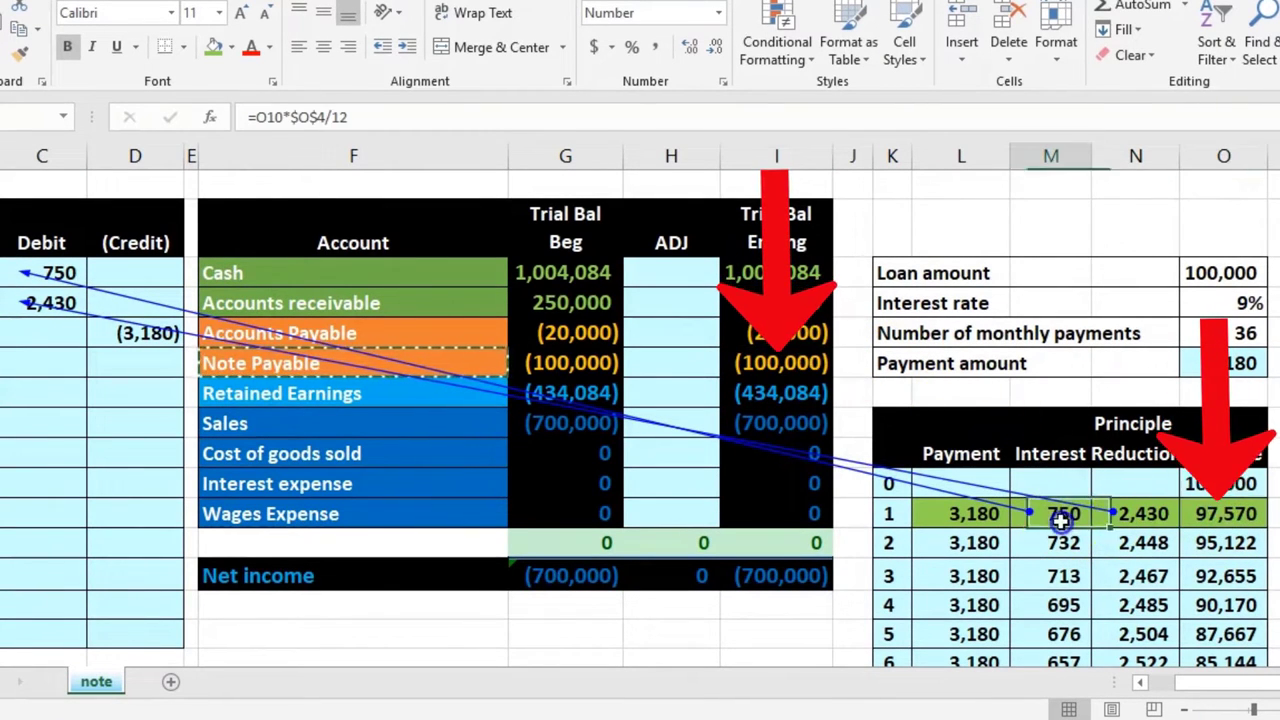
{"action": "left_click", "coordinate": [1140, 682]}
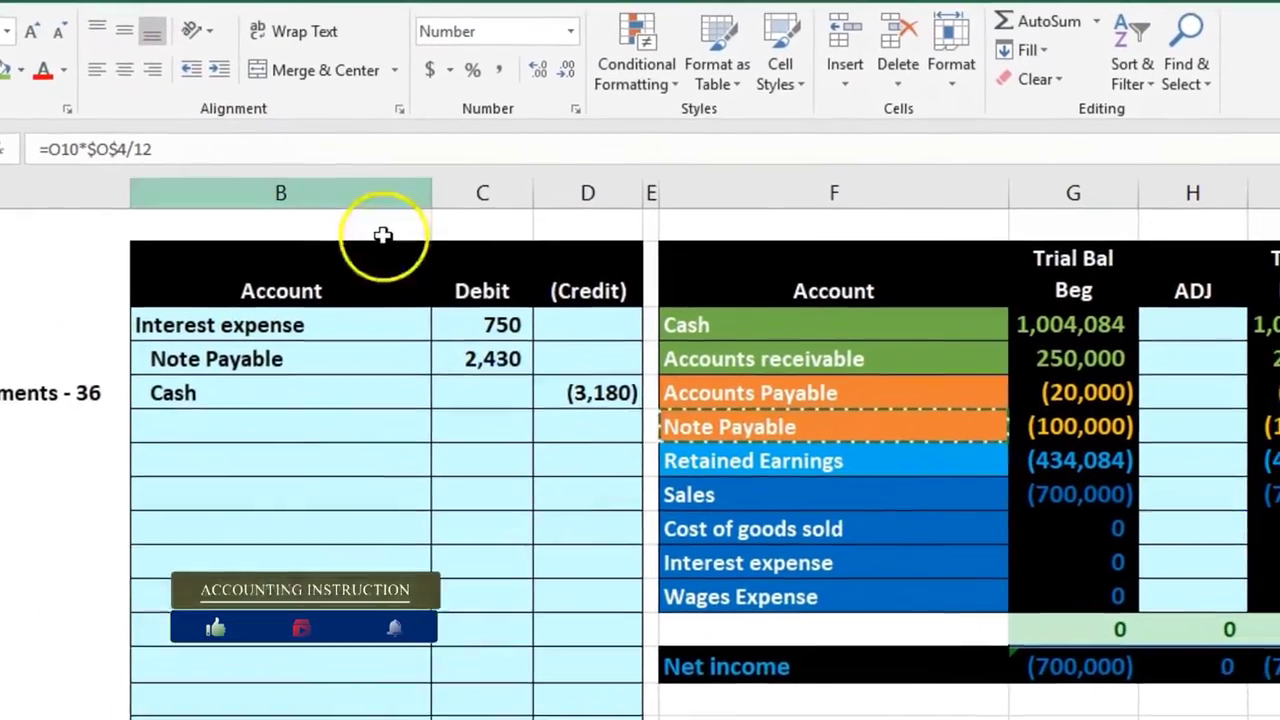
Post the journal entry's Interest expense debit to the trial balance adjustment column by entering =C3 in H10
{"action": "left_click", "coordinate": [720, 333]}
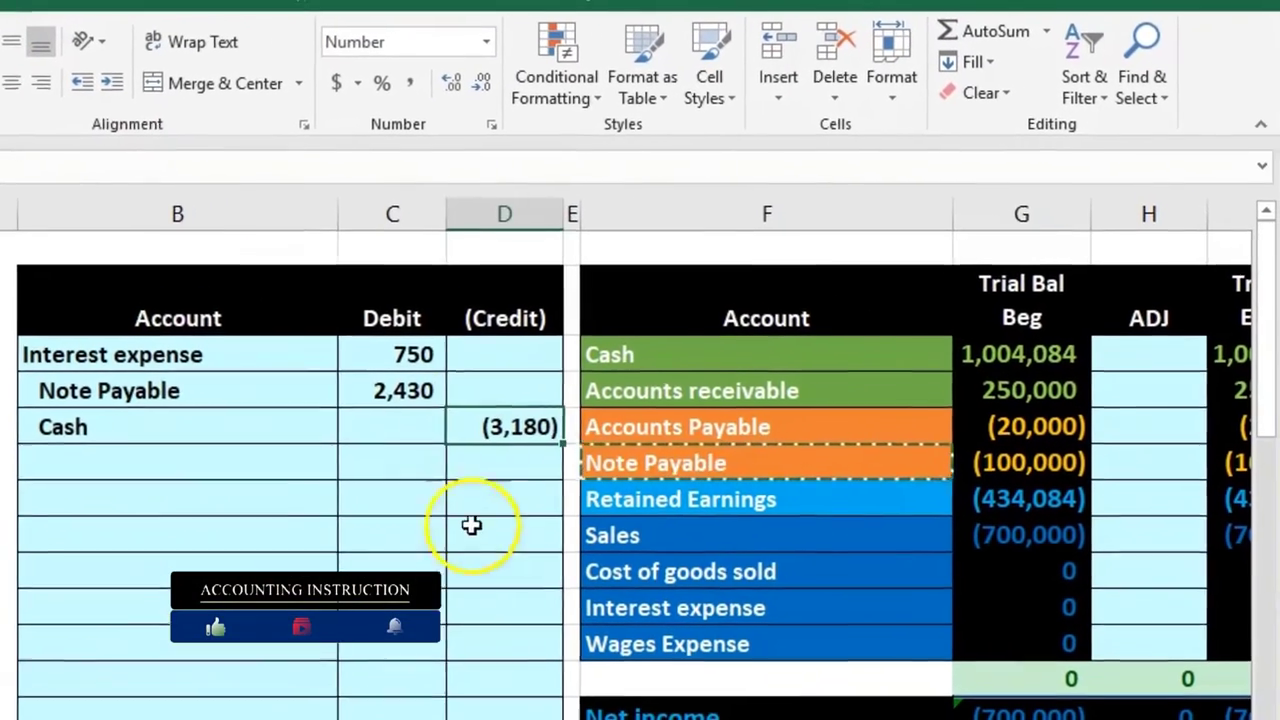
{"action": "key", "text": "Right"}
{"action": "key", "text": "Right"}
{"action": "key", "text": "Right"}
{"action": "key", "text": "Right"}
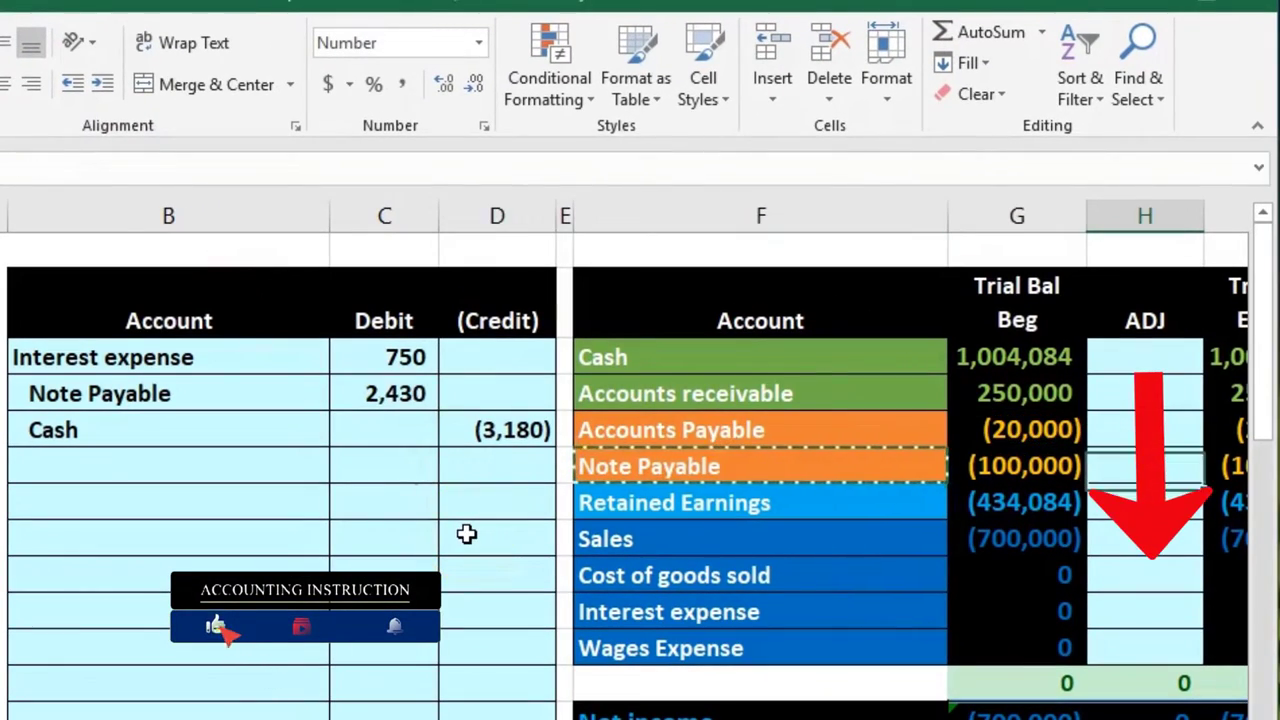
{"action": "key", "text": "Down"}
{"action": "key", "text": "Down"}
{"action": "key", "text": "Down"}
{"action": "key", "text": "Down"}
{"action": "key", "text": "Down"}
{"action": "left_click_drag", "start_coordinate": [280, 351], "coordinate": [383, 363]}
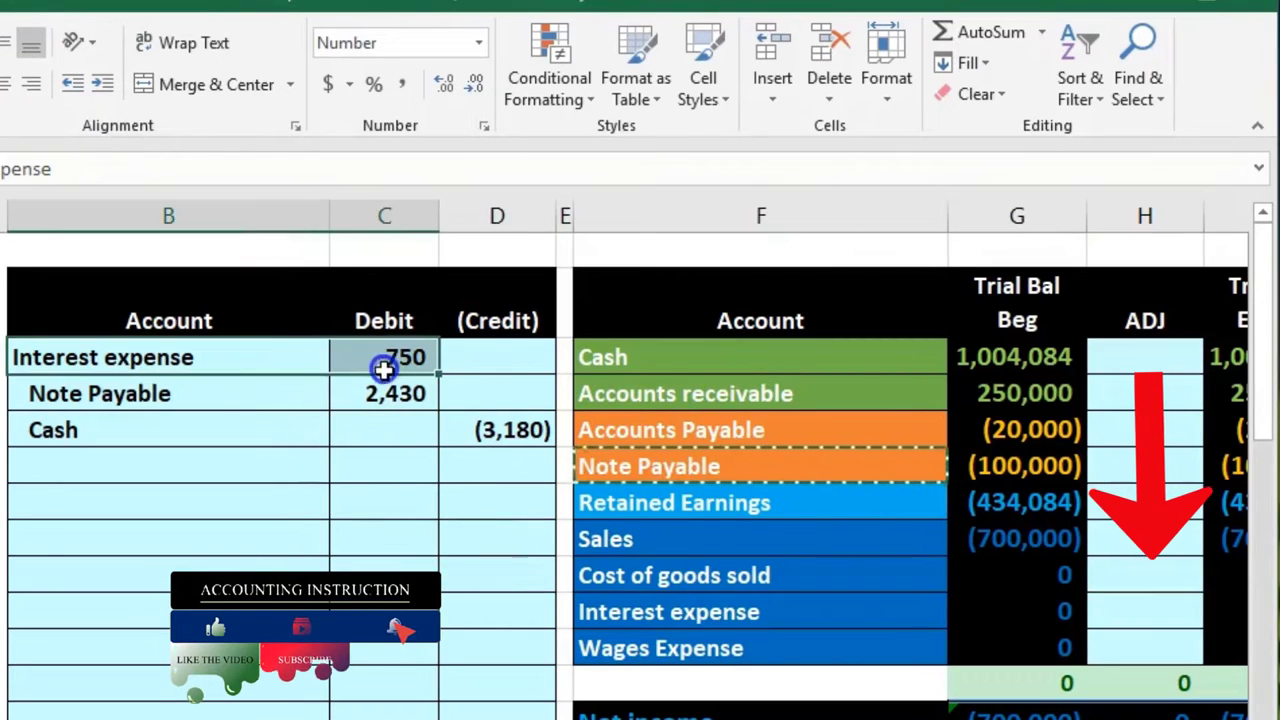
{"action": "left_click", "coordinate": [600, 612]}
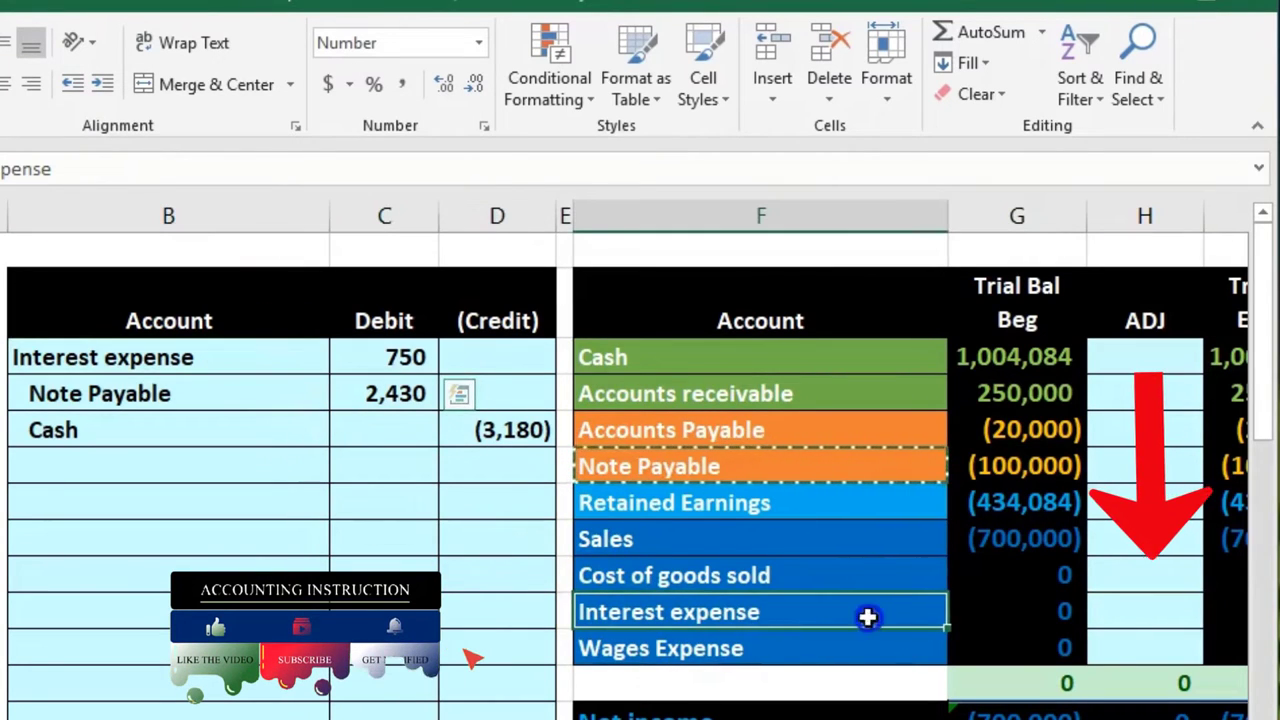
{"action": "left_click", "coordinate": [1176, 616]}
{"action": "type", "text": "="}
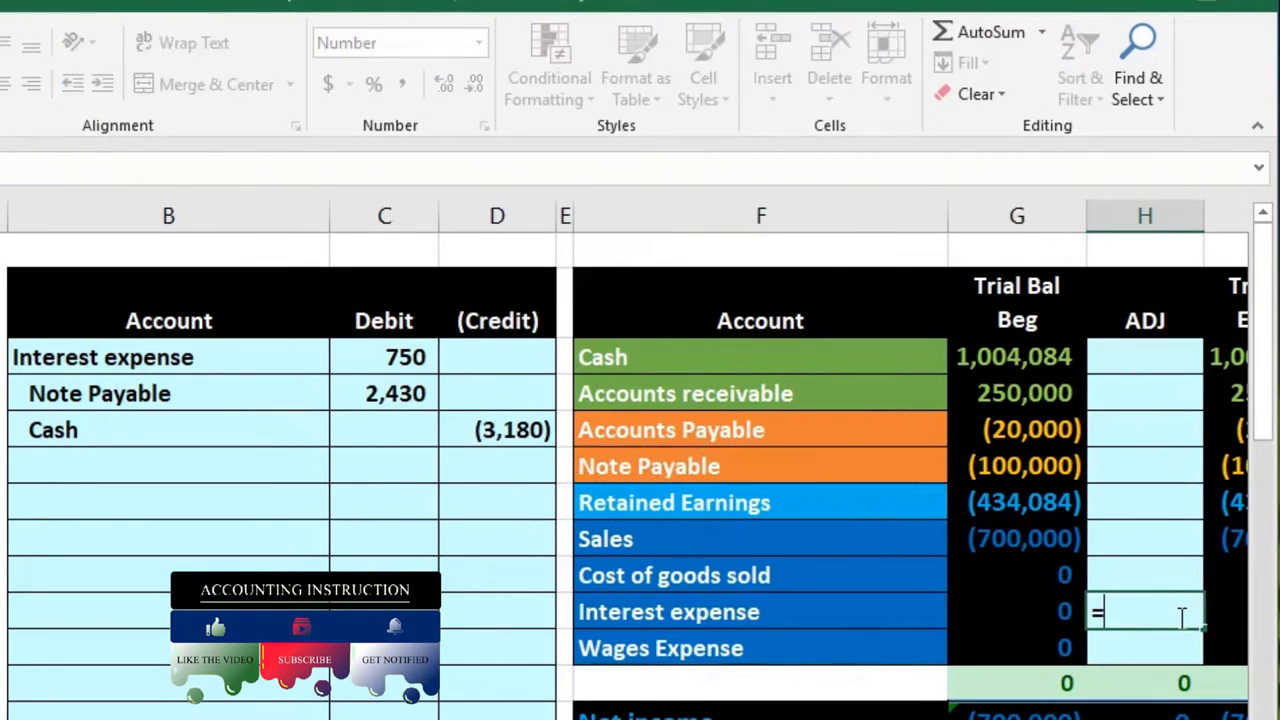
{"action": "left_click", "coordinate": [432, 357]}
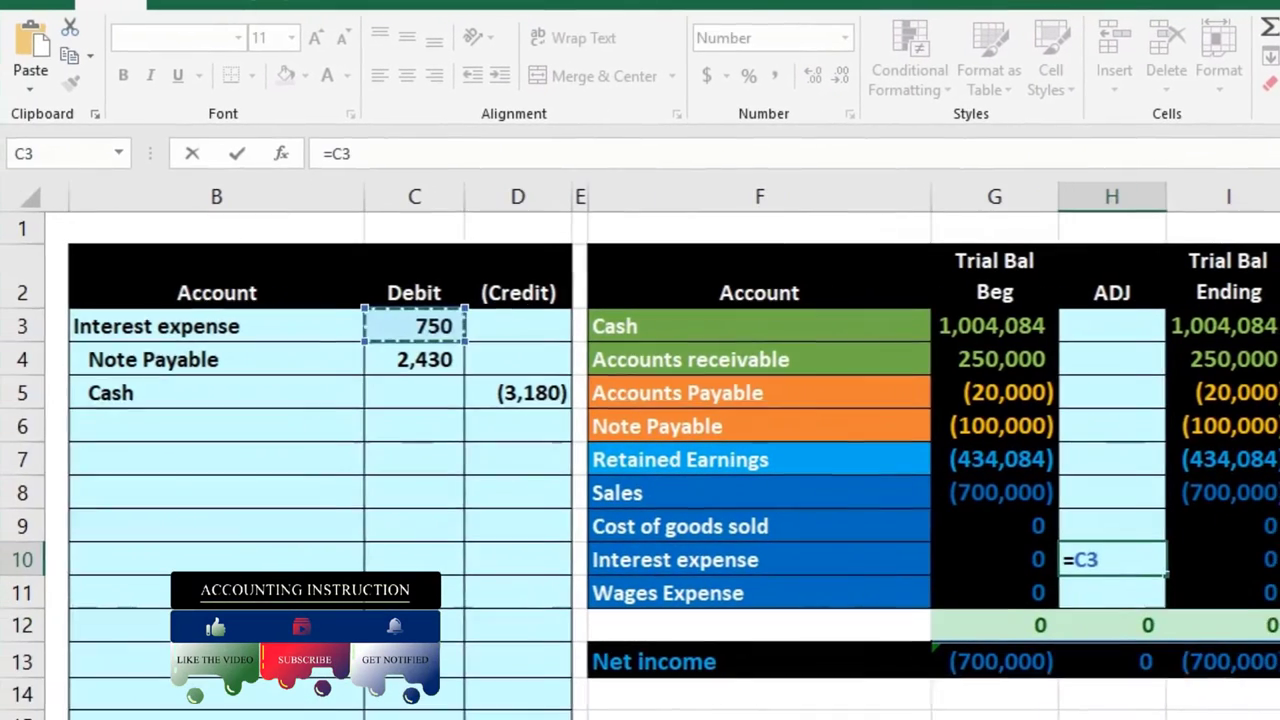
{"action": "scroll", "coordinate": [660, 450], "scroll_direction": "right", "scroll_amount": 1}
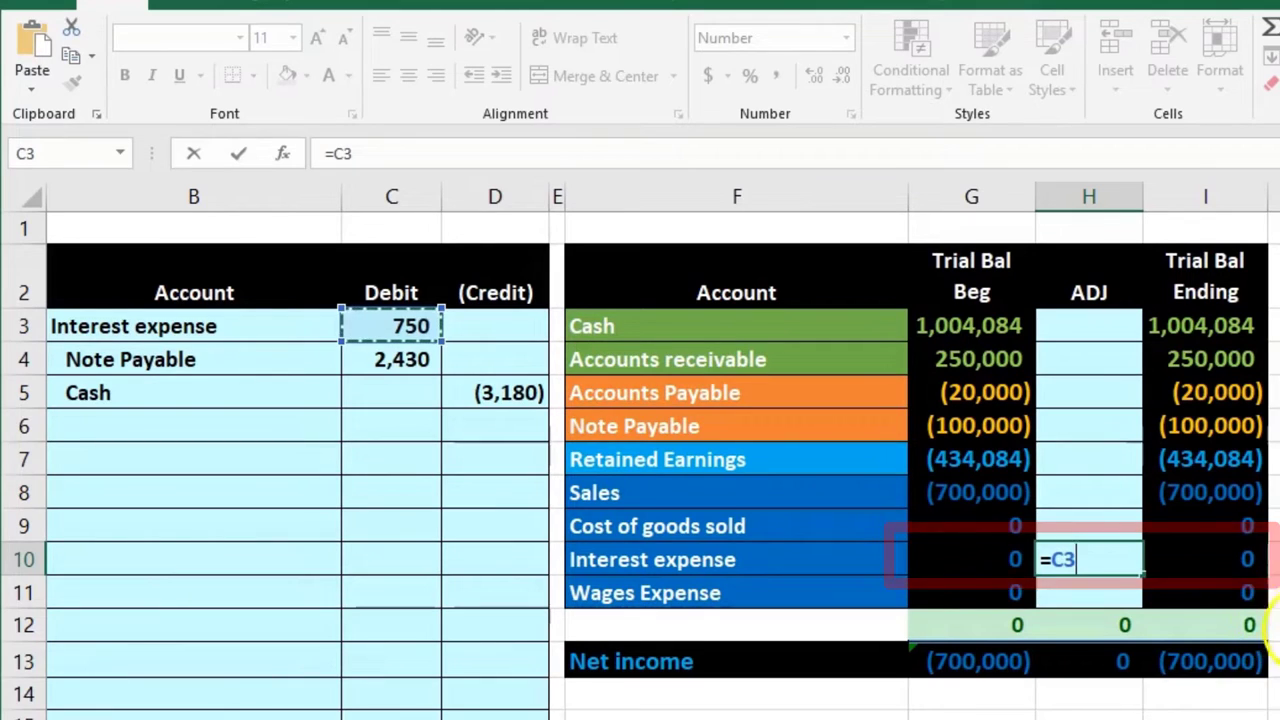
{"action": "key", "text": "Return"}
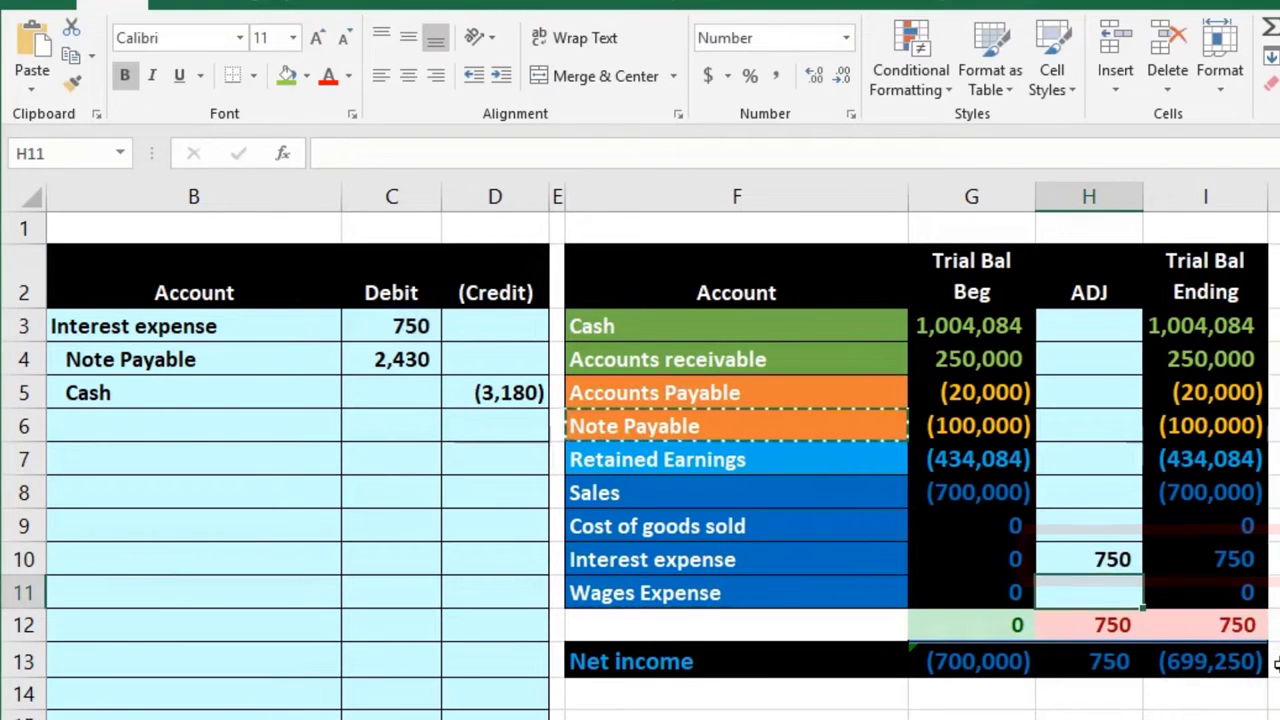
Post the Note Payable debit to the trial balance adjustment column by entering =C4 in H6
{"action": "left_click_drag", "start_coordinate": [325, 362], "coordinate": [357, 363]}
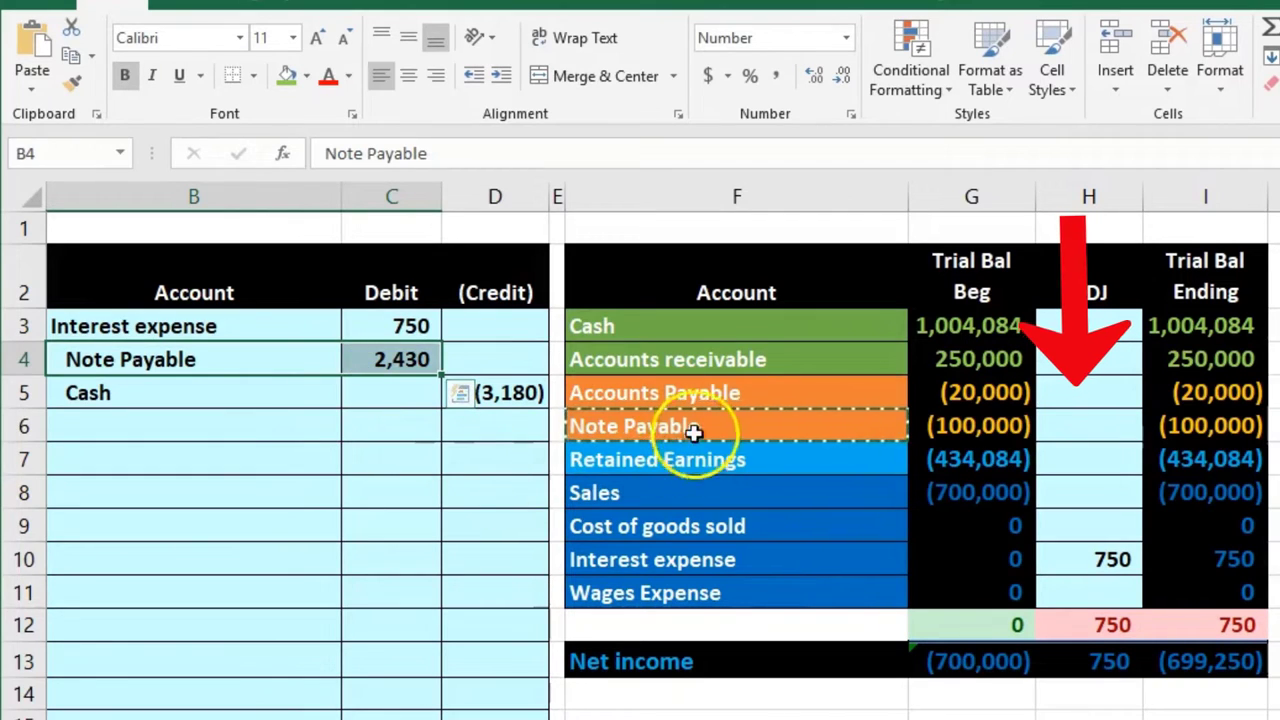
{"action": "left_click_drag", "start_coordinate": [693, 430], "coordinate": [1000, 424]}
{"action": "left_click", "coordinate": [1066, 423]}
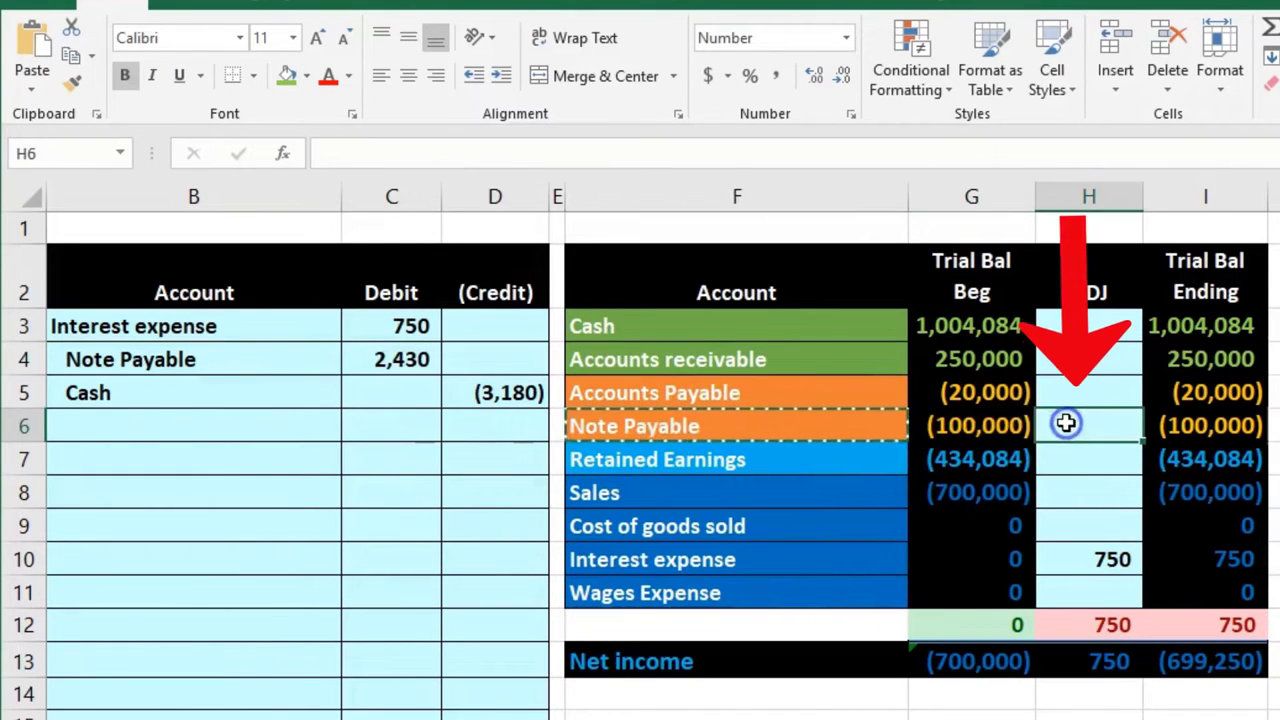
{"action": "type", "text": "="}
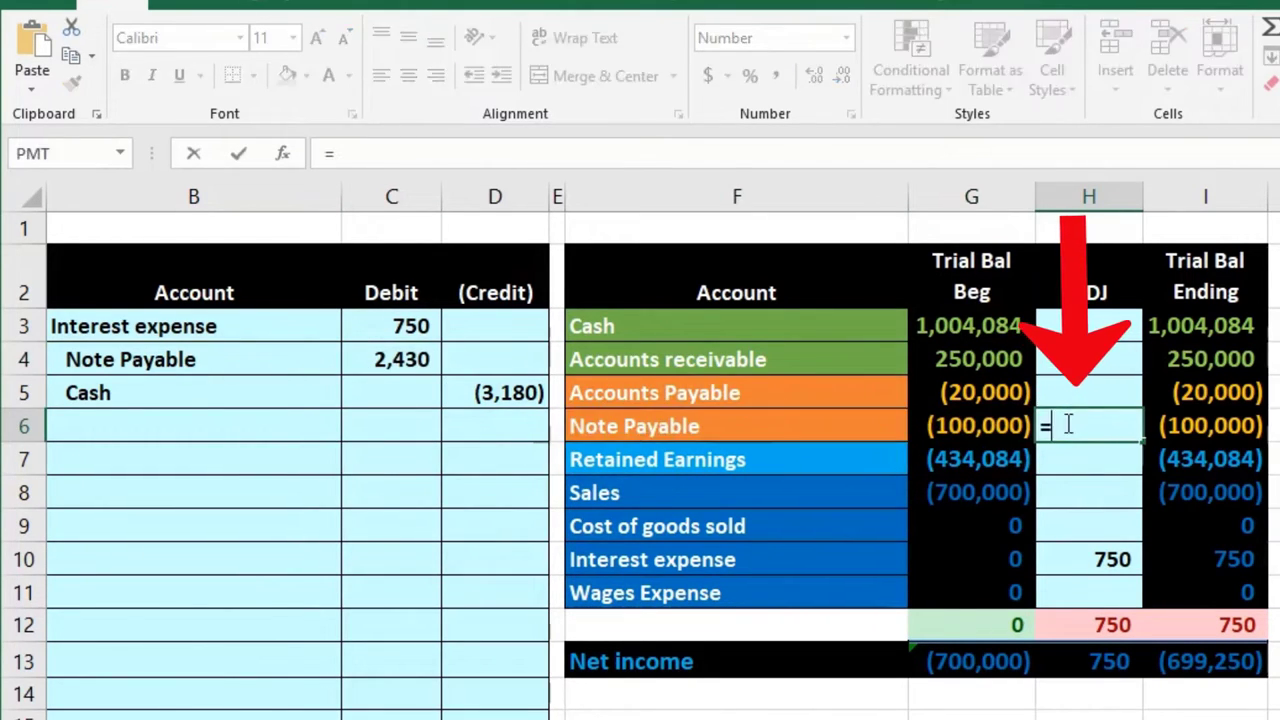
{"action": "left_click", "coordinate": [437, 364]}
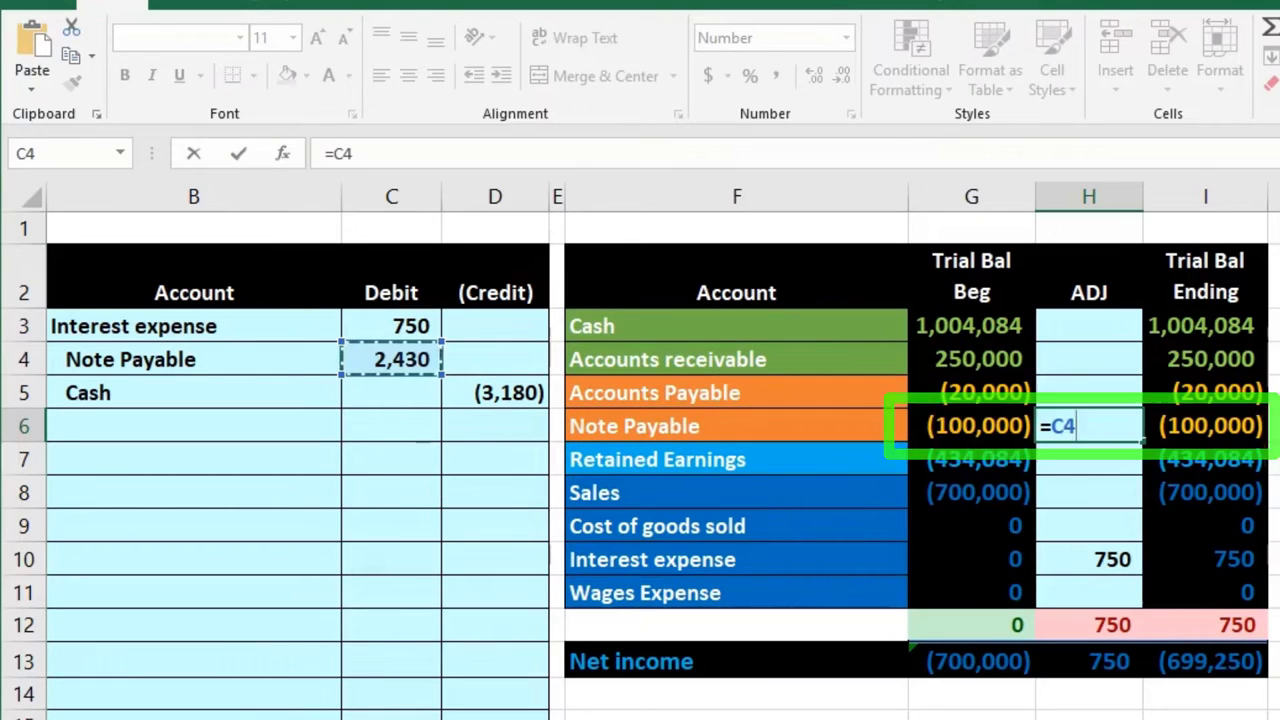
{"action": "key", "text": "Return"}
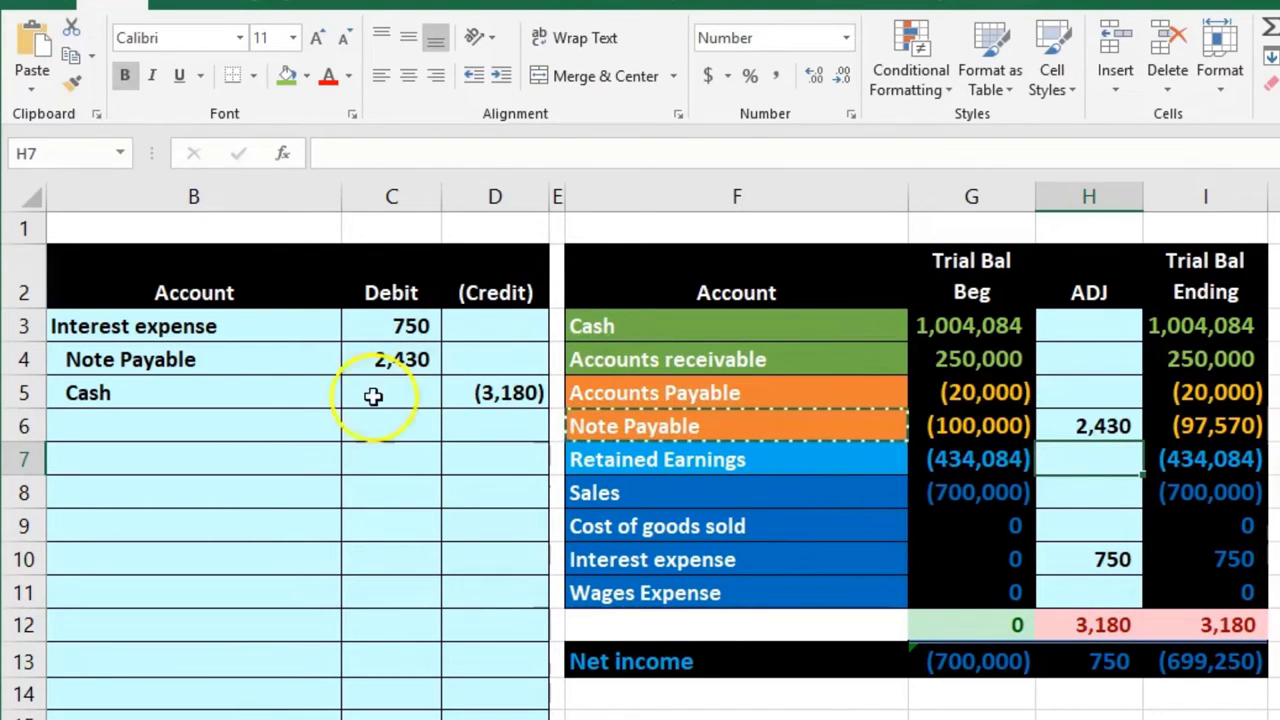
Post the Cash credit to the trial balance adjustment column by entering =D5 in H3
{"action": "left_click_drag", "start_coordinate": [320, 393], "coordinate": [494, 395]}
{"action": "left_click_drag", "start_coordinate": [857, 323], "coordinate": [960, 325]}
{"action": "left_click", "coordinate": [1080, 328]}
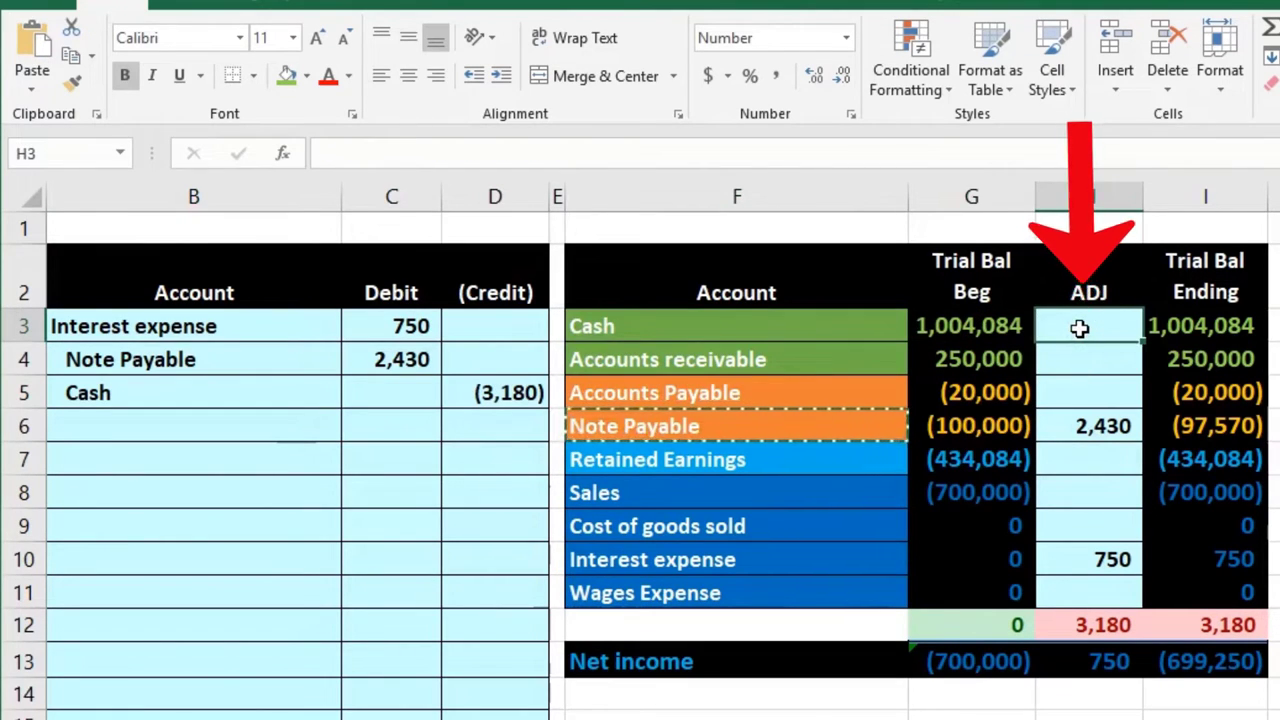
{"action": "type", "text": "="}
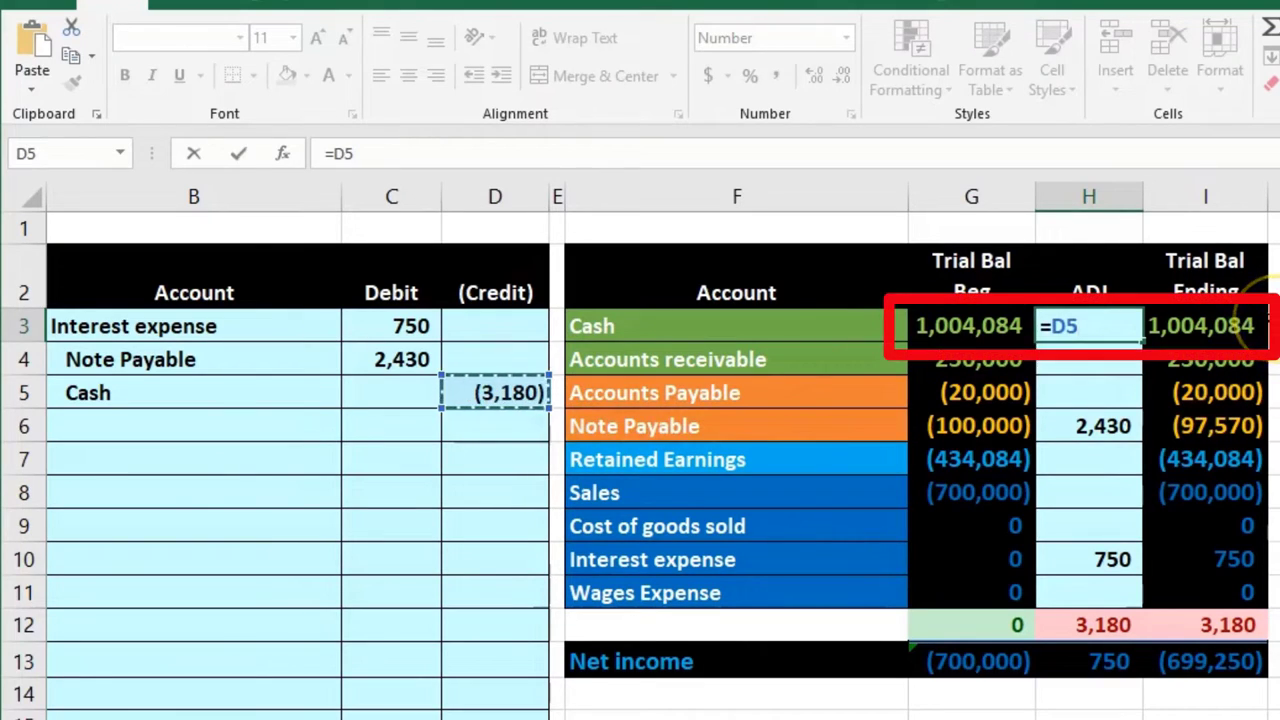
{"action": "key", "text": "Return"}
Check the ending Cash, Note Payable and Interest expense balances, and compare Note Payable with the principal remaining after the first payment
{"action": "left_click", "coordinate": [1245, 620]}
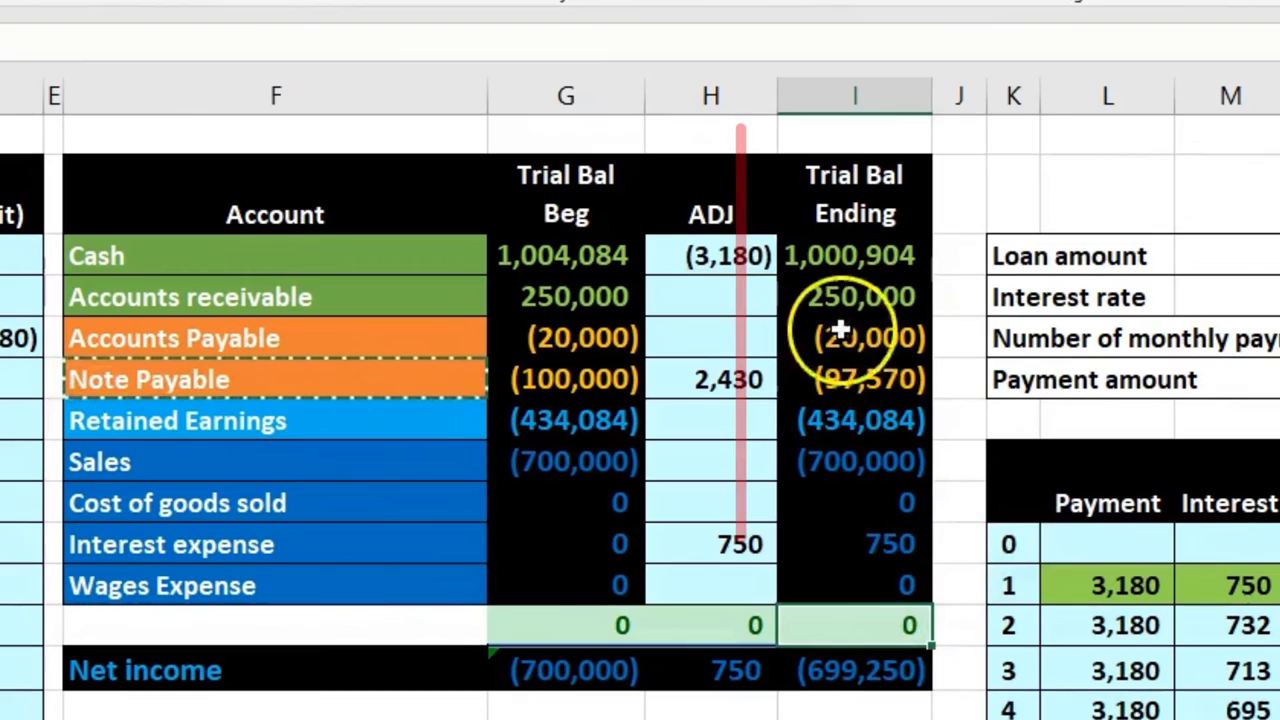
{"action": "left_click", "coordinate": [872, 269]}
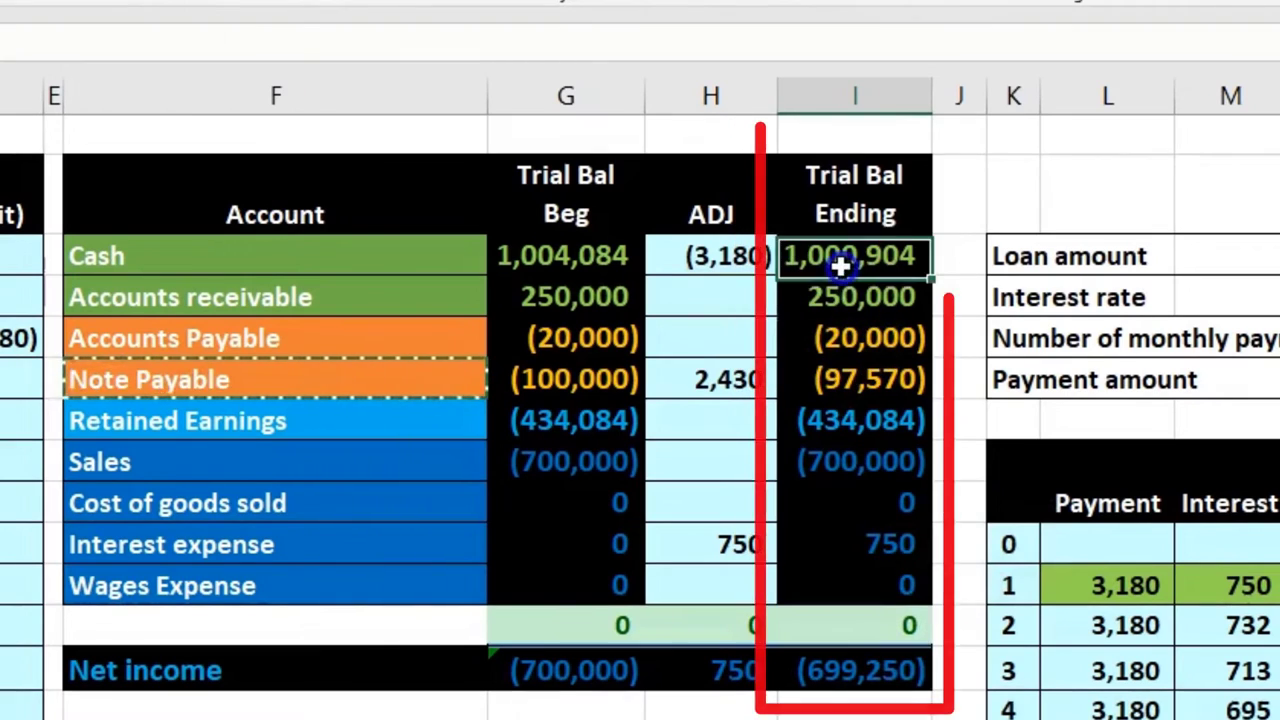
{"action": "left_click", "coordinate": [840, 378]}
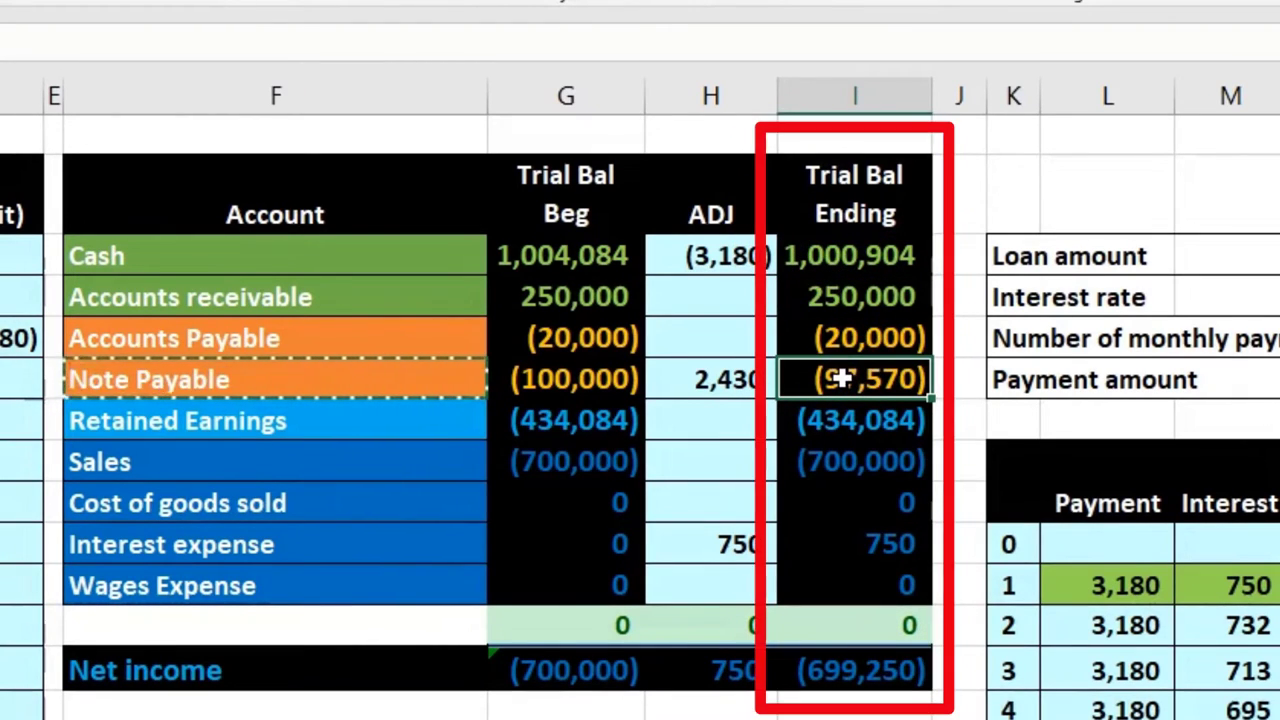
{"action": "left_click", "coordinate": [884, 542]}
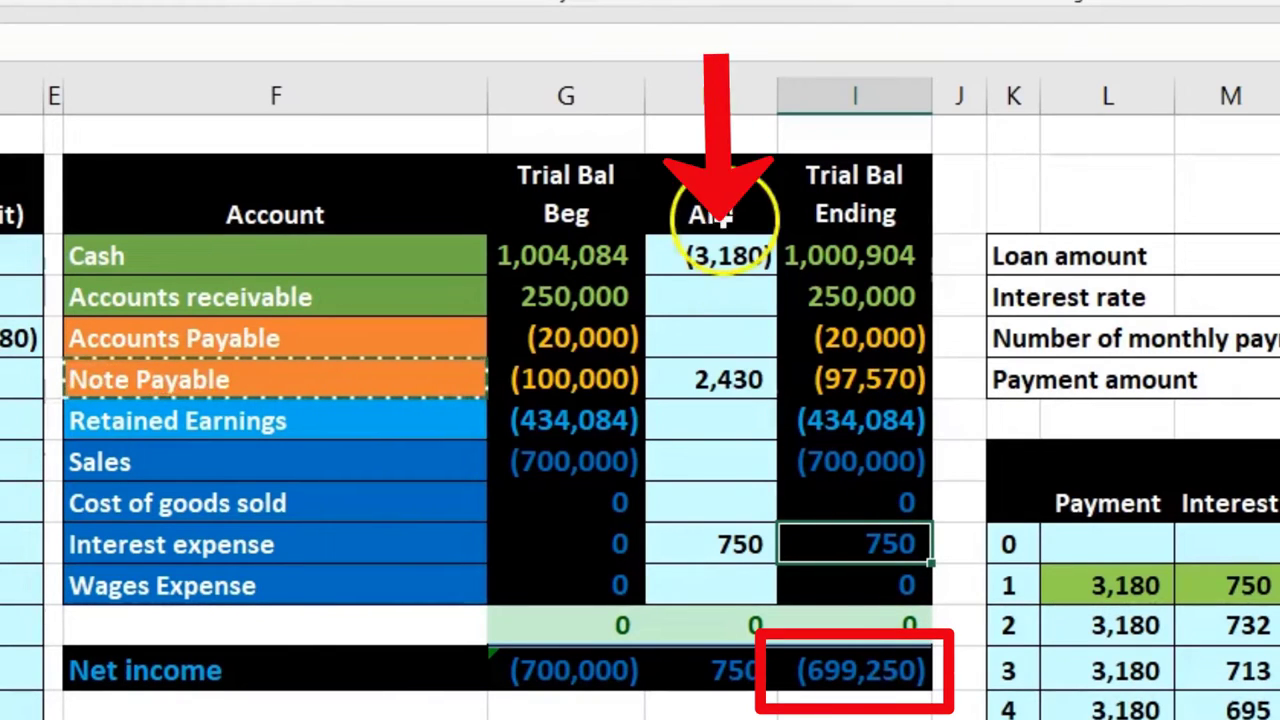
{"action": "left_click", "coordinate": [737, 548]}
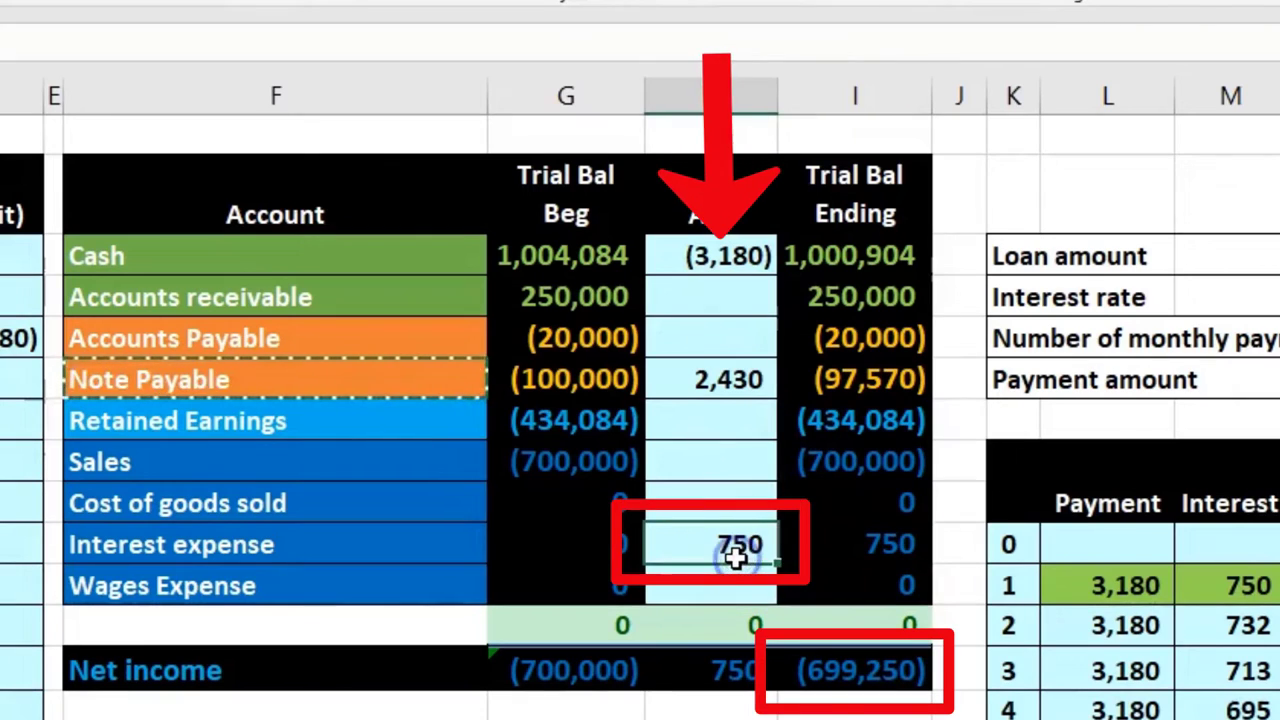
{"action": "left_click", "coordinate": [847, 372]}
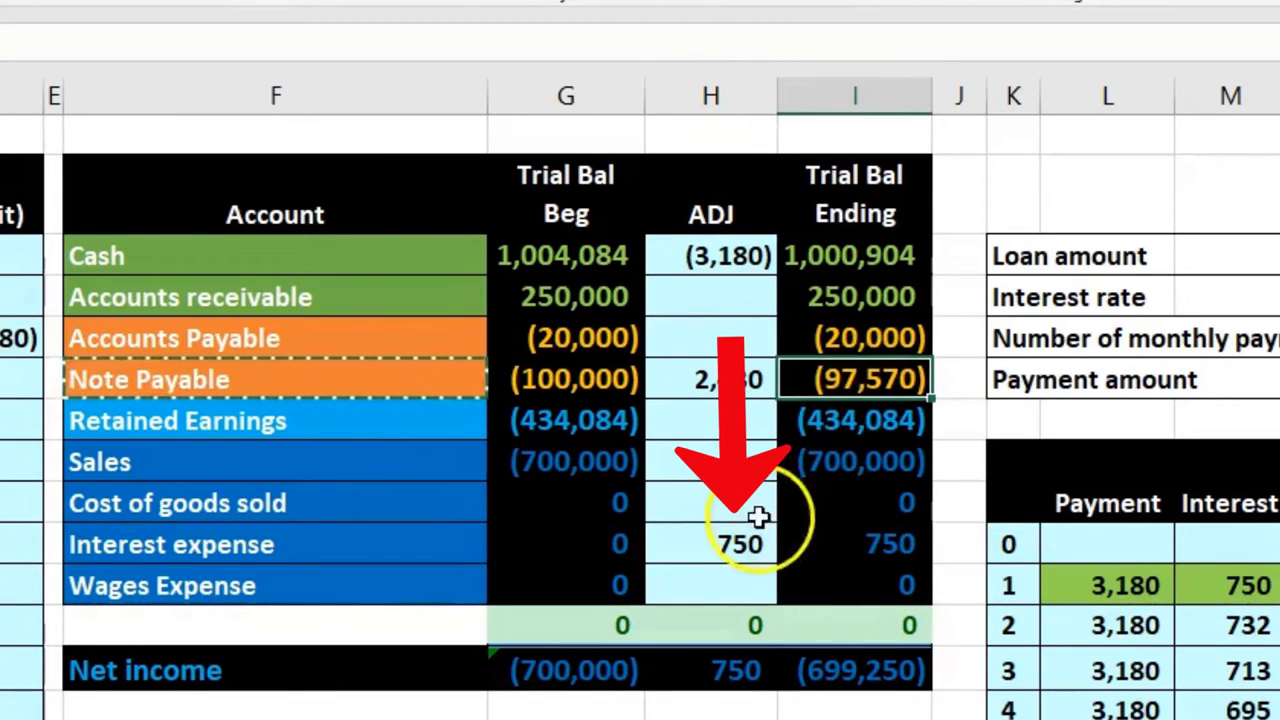
{"action": "left_click", "coordinate": [740, 543]}
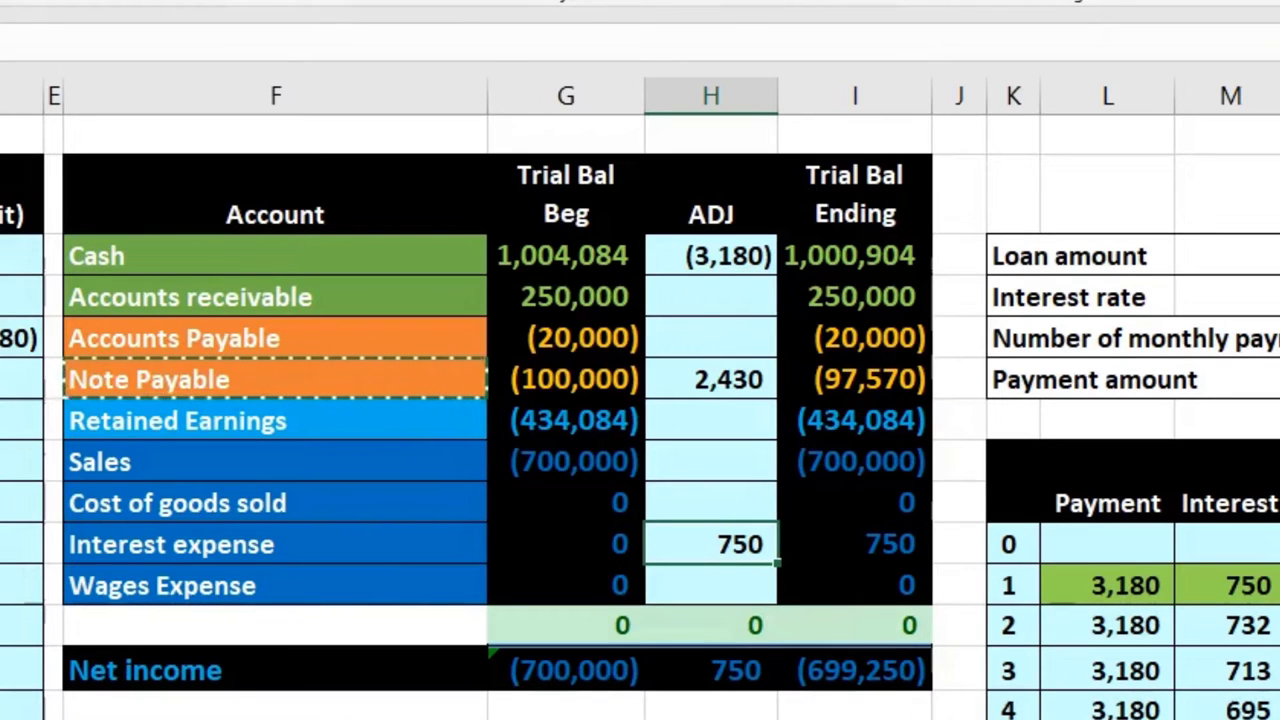
{"action": "left_click", "coordinate": [893, 384]}
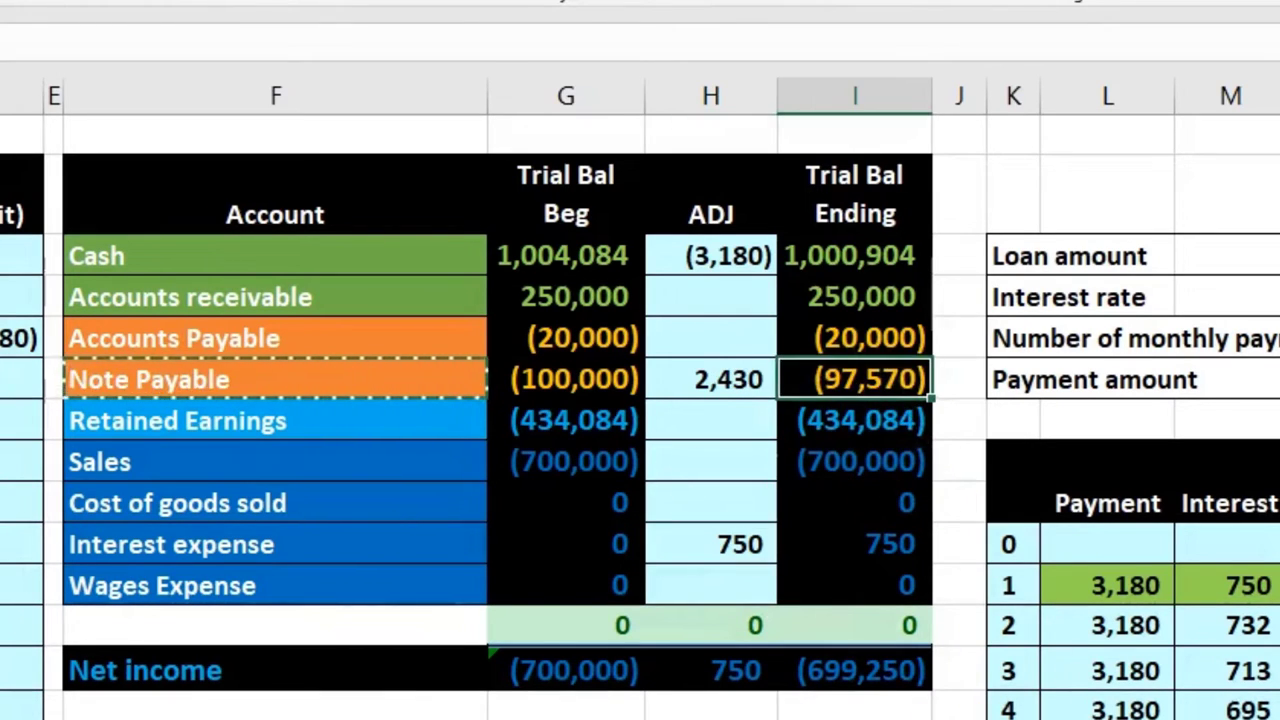
{"action": "scroll", "coordinate": [640, 400], "scroll_direction": "right", "scroll_amount": 3}
{"action": "left_click", "coordinate": [1105, 590]}
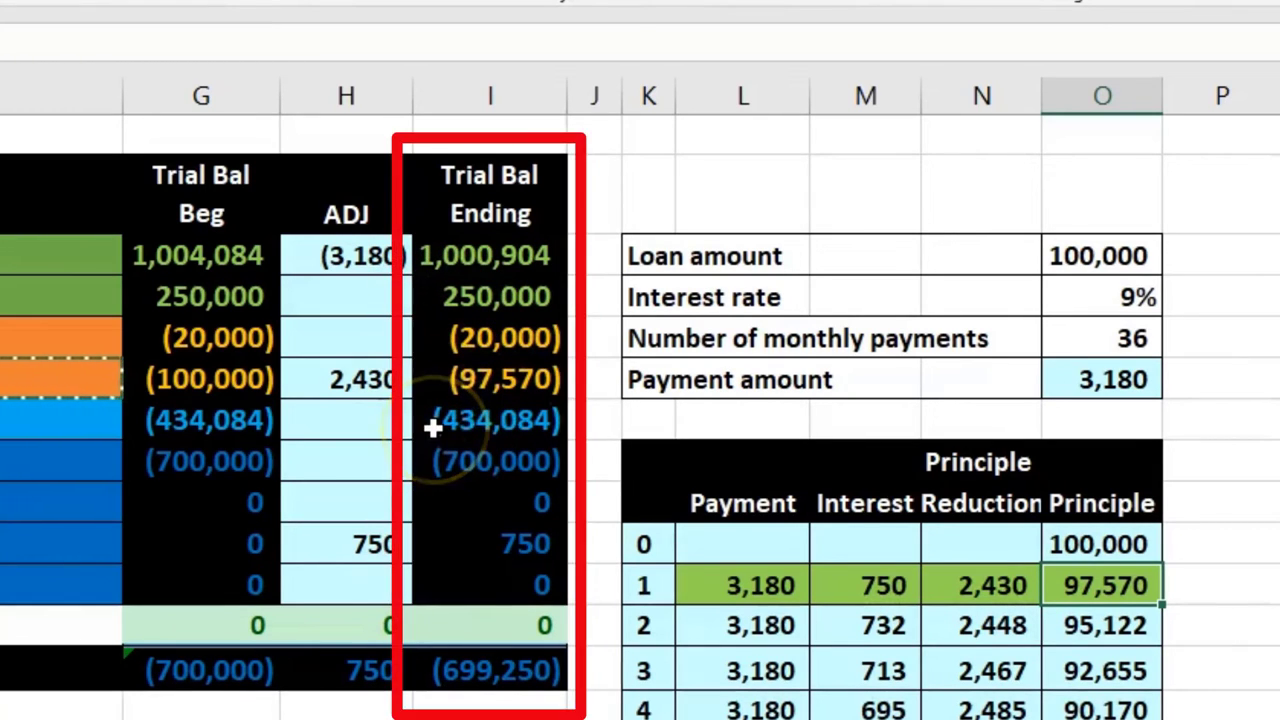
Change the first payment's row in the amortization table, L11:O11, from green to the table's light blue fill
{"action": "left_click_drag", "start_coordinate": [750, 578], "coordinate": [1134, 583]}
{"action": "right_click", "coordinate": [1071, 580]}
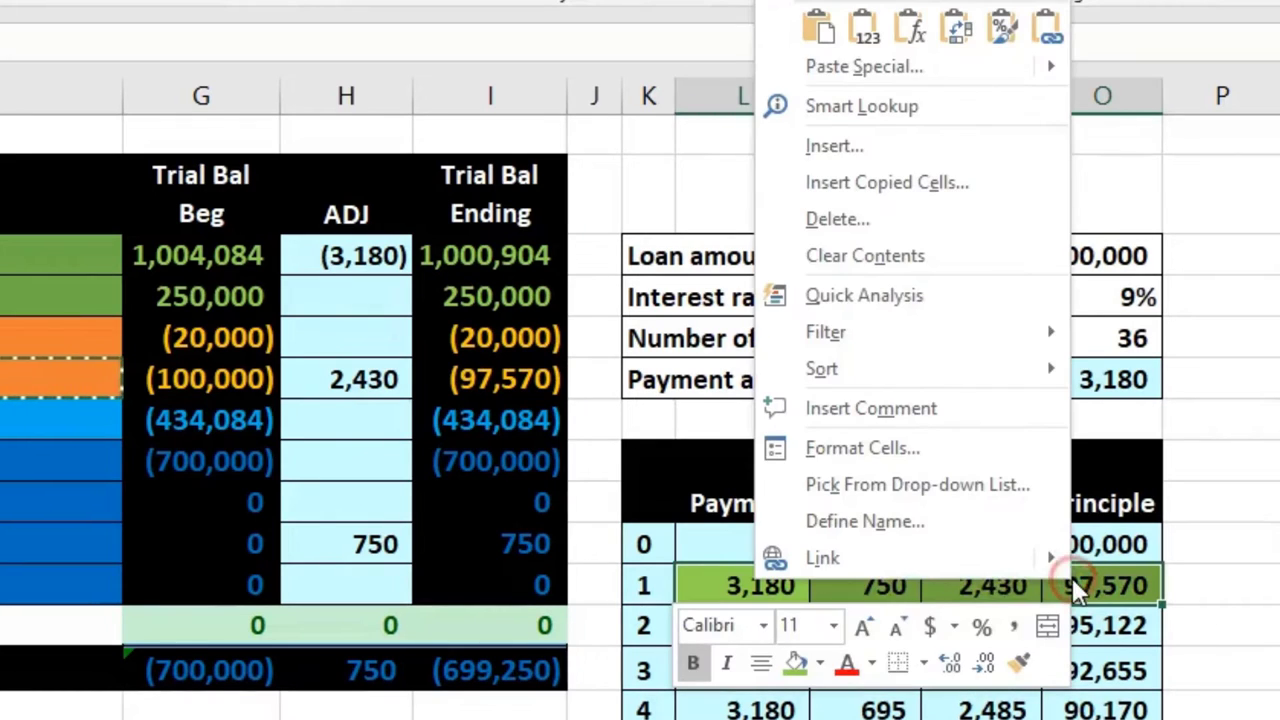
{"action": "left_click", "coordinate": [797, 663]}
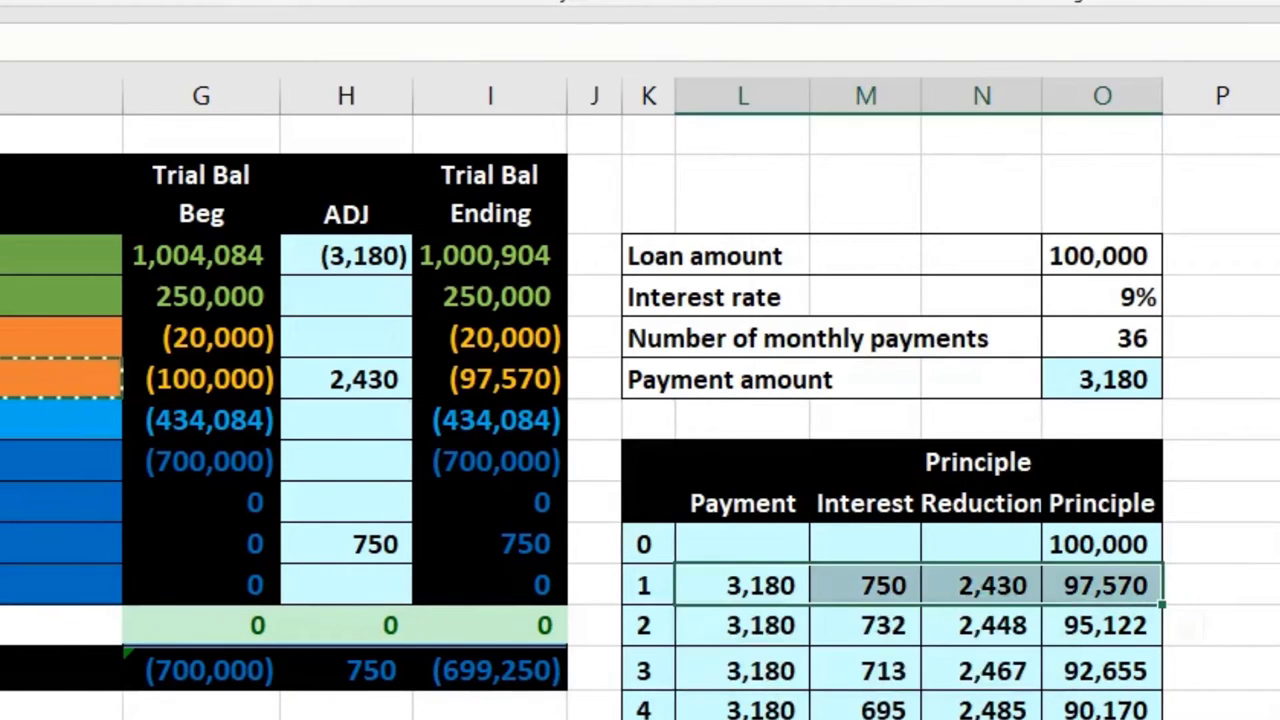
Fill the second payment's row, K12:O12, with green and compare its interest and principal reduction with the first payment's
{"action": "left_click_drag", "start_coordinate": [700, 625], "coordinate": [1061, 625]}
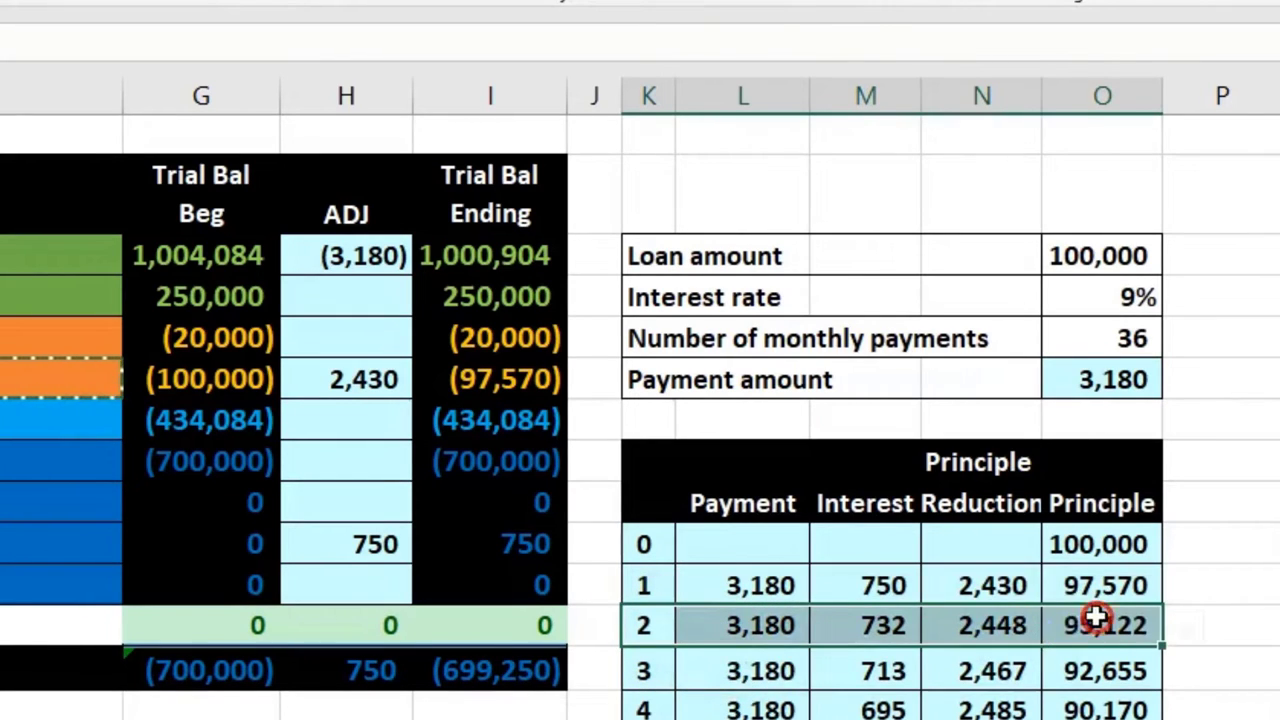
{"action": "right_click", "coordinate": [1097, 620]}
{"action": "left_click", "coordinate": [853, 700]}
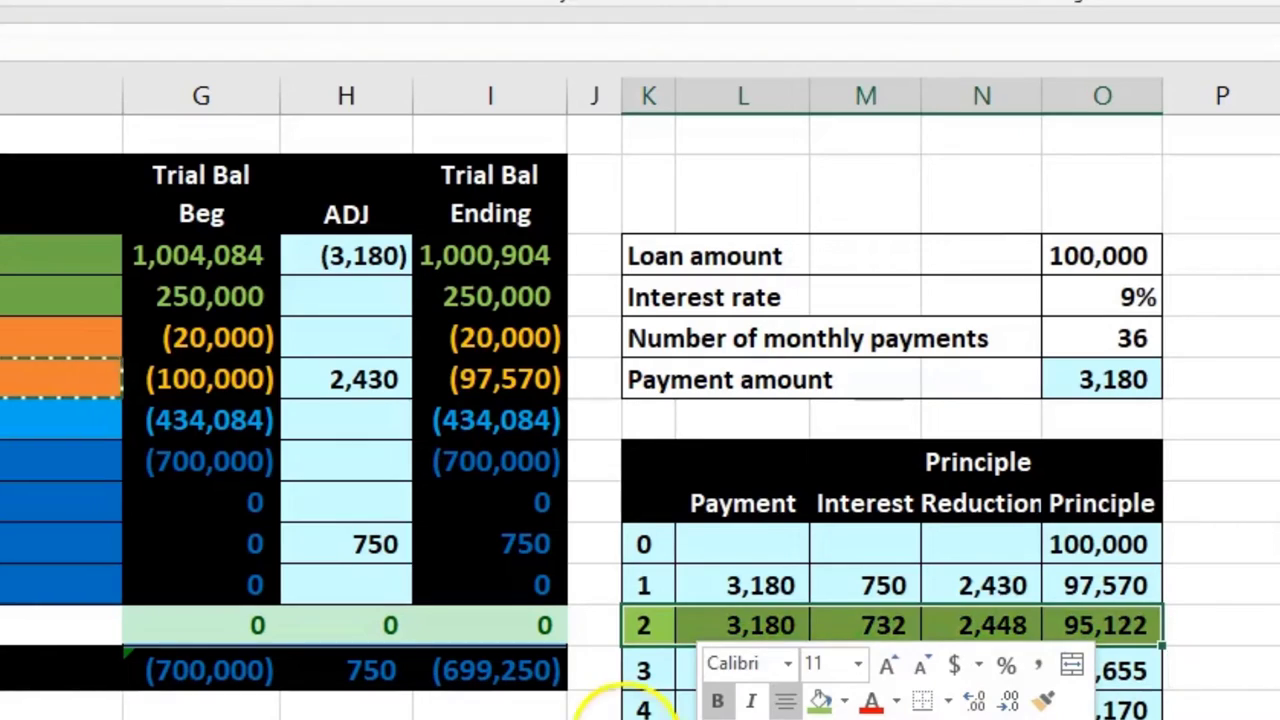
{"action": "left_click", "coordinate": [640, 712]}
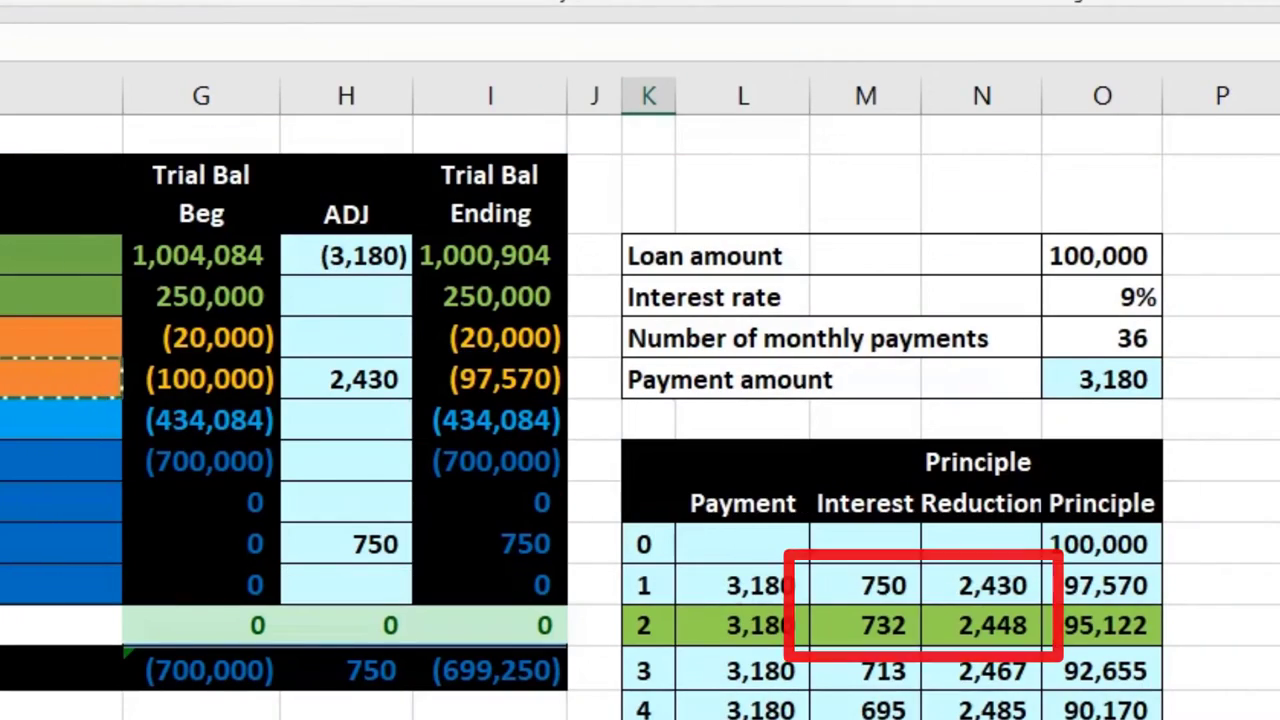
{"action": "left_click", "coordinate": [873, 585]}
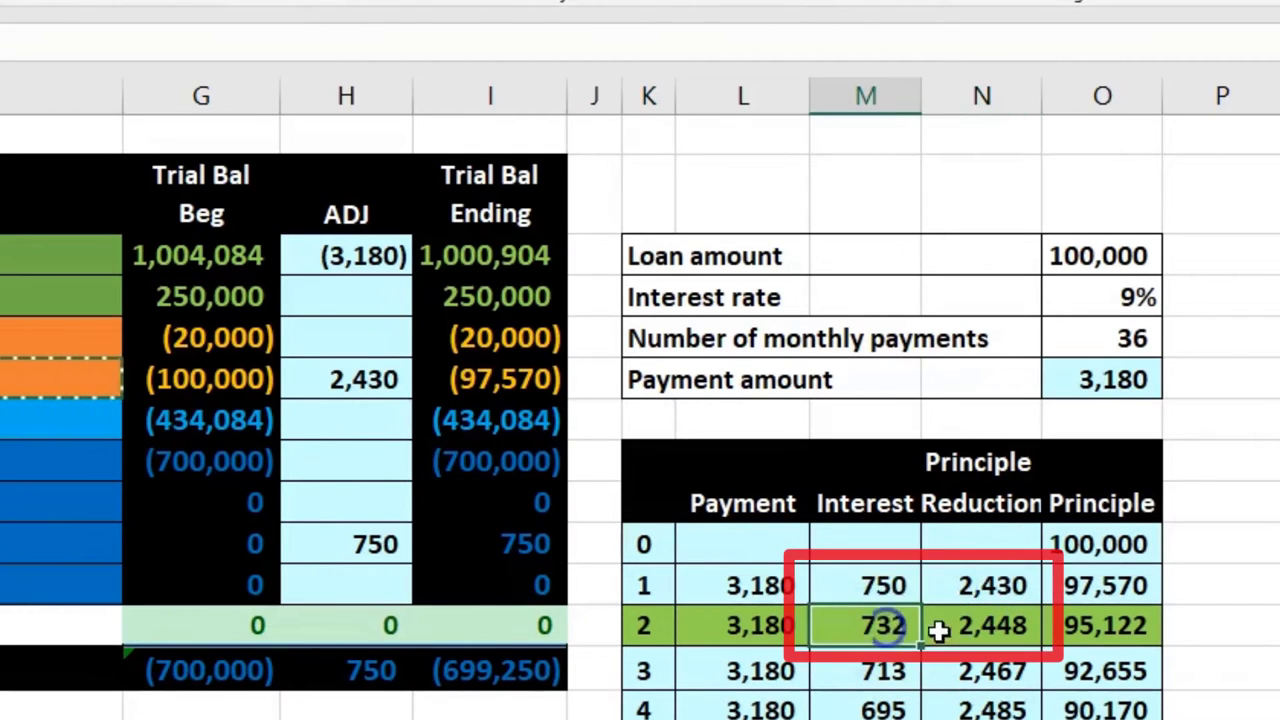
{"action": "left_click", "coordinate": [986, 622]}
{"action": "left_click", "coordinate": [763, 630]}
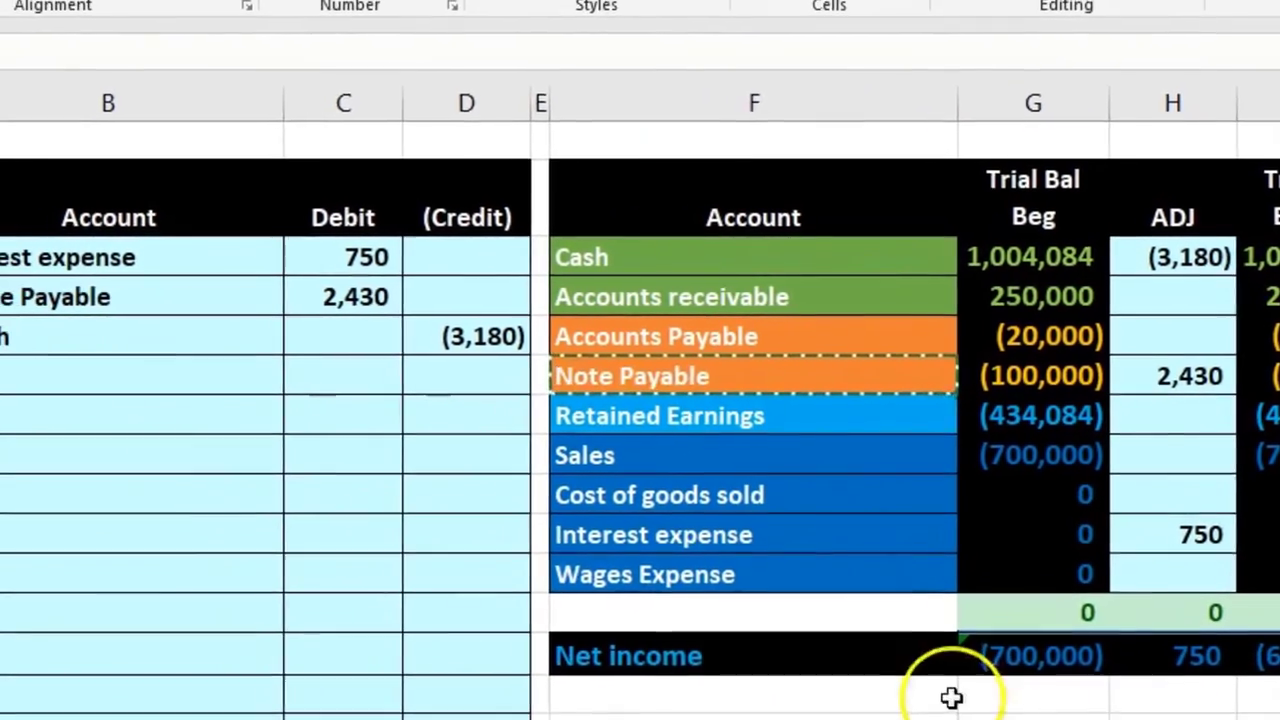
Copy the Cash account name from the trial balance into B9, leaving two rows above for the second payment's debits
{"action": "right_click", "coordinate": [661, 257]}
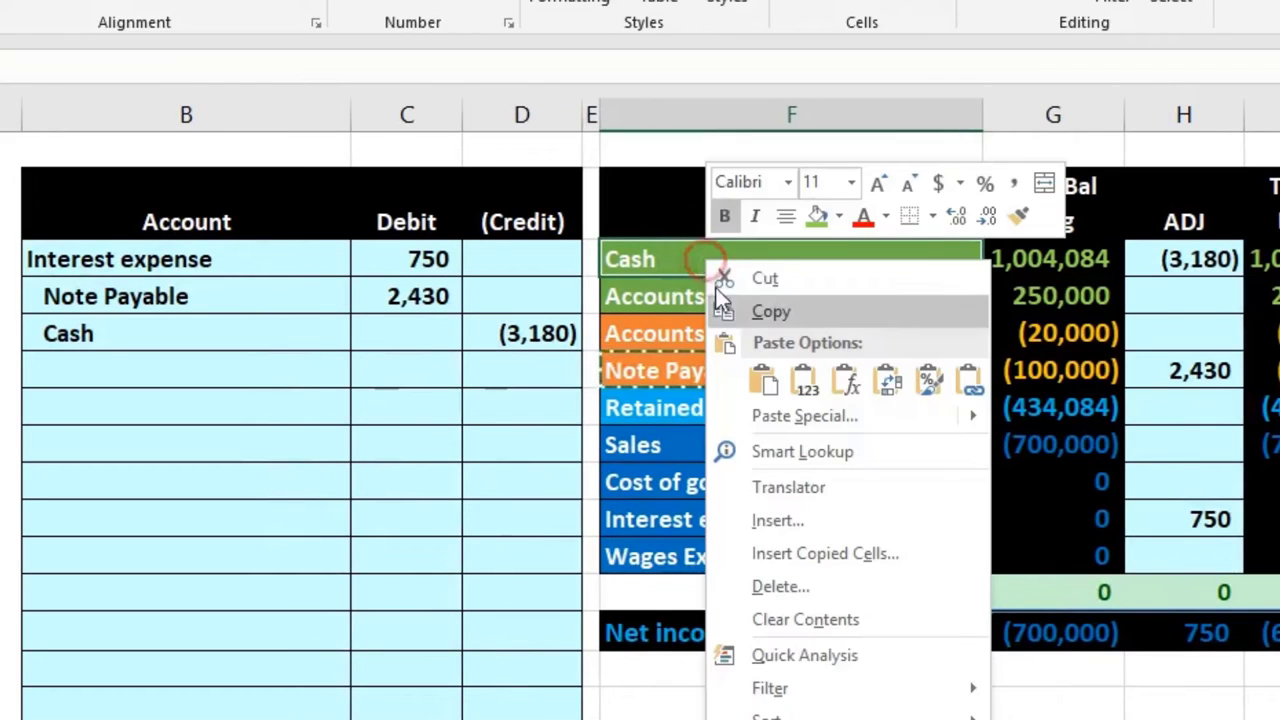
{"action": "left_click", "coordinate": [728, 310]}
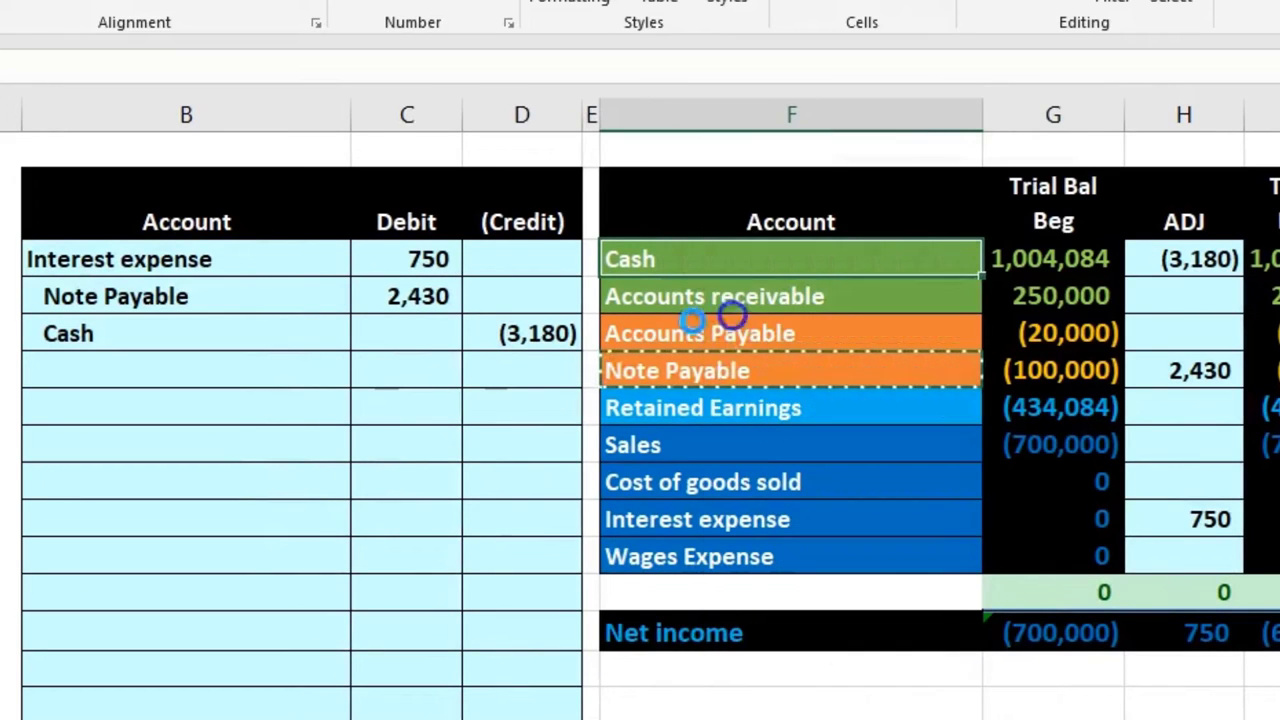
{"action": "left_click", "coordinate": [109, 398]}
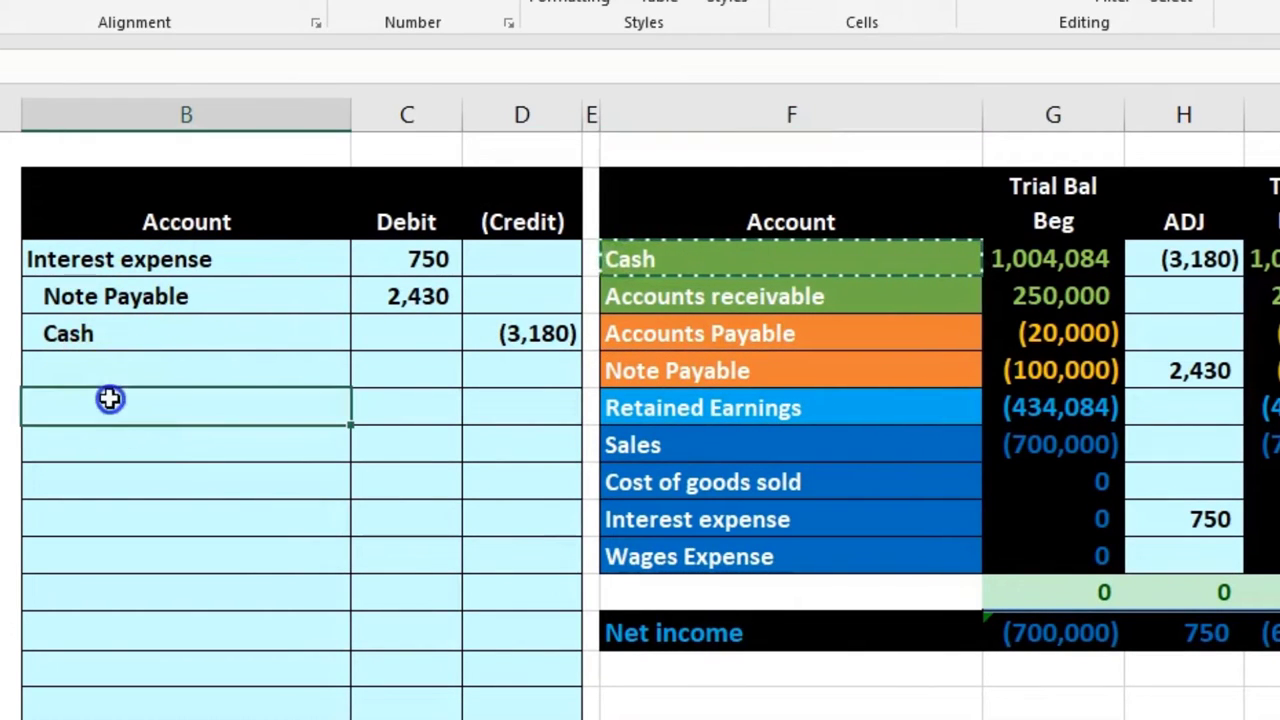
{"action": "left_click", "coordinate": [136, 480]}
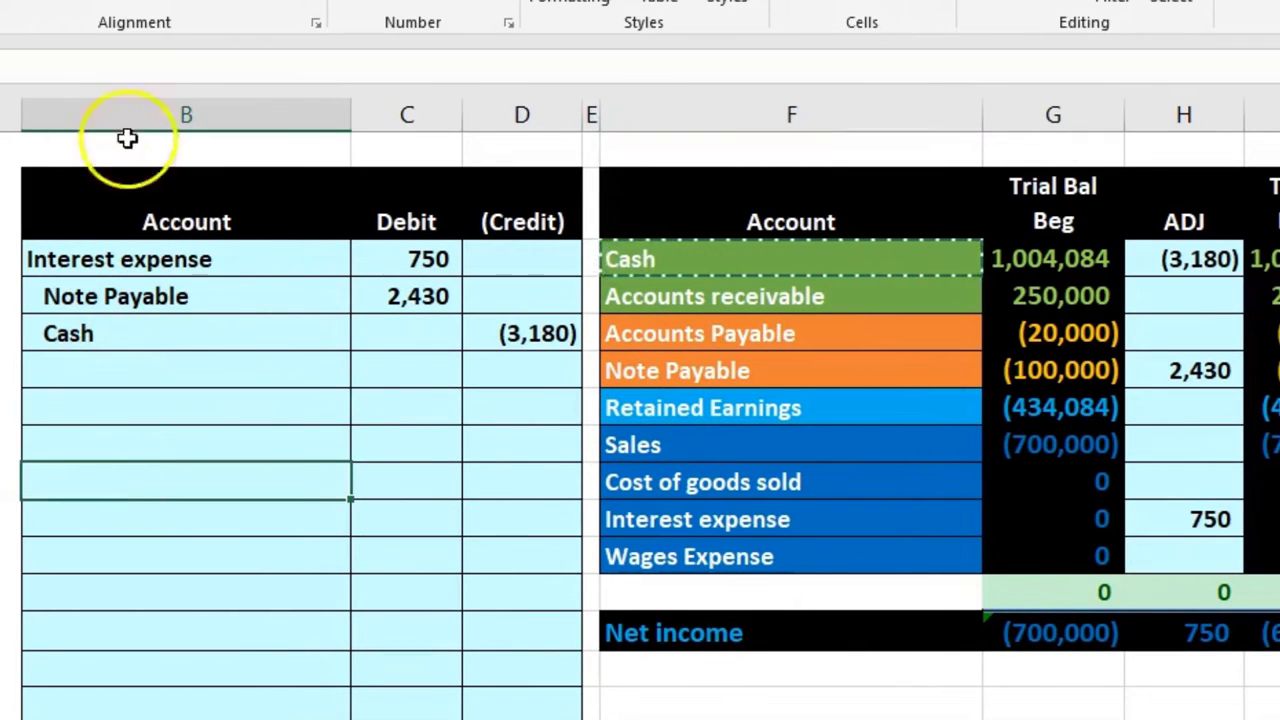
{"action": "right_click", "coordinate": [108, 485]}
{"action": "left_click", "coordinate": [178, 598]}
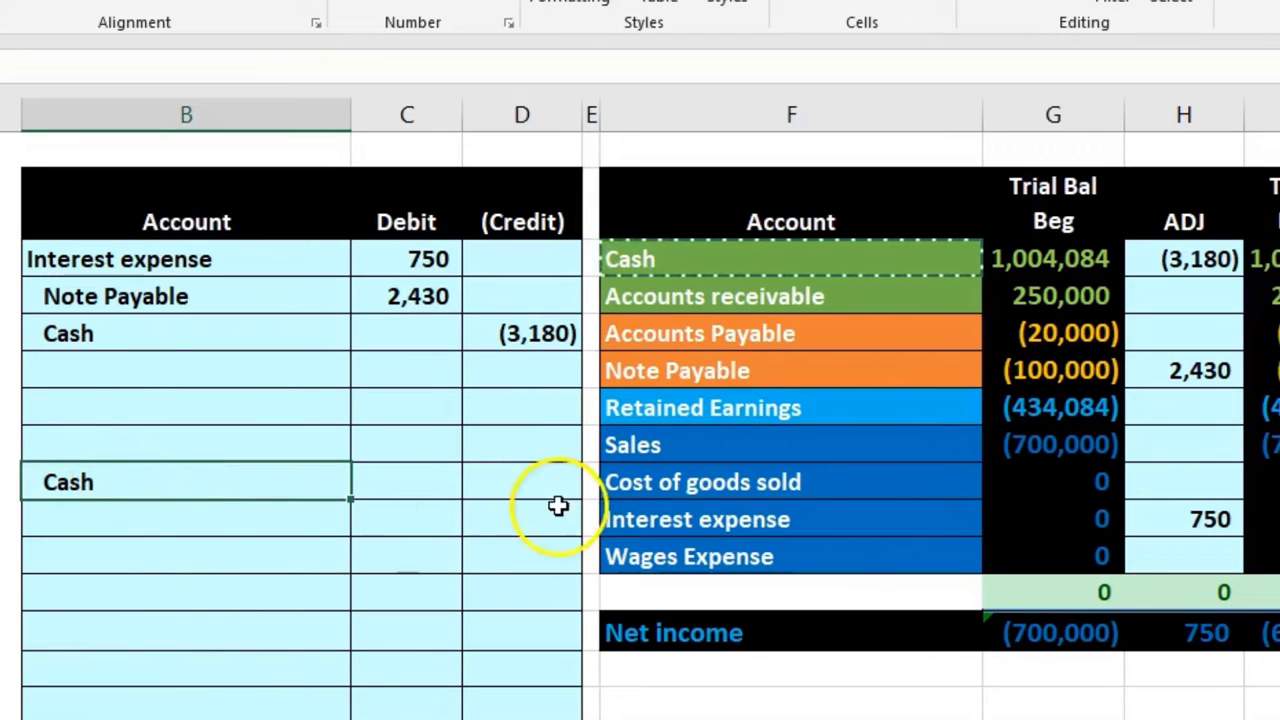
Credit Cash in D9 with the negative of the second payment's amount from the amortization table
{"action": "left_click", "coordinate": [533, 484]}
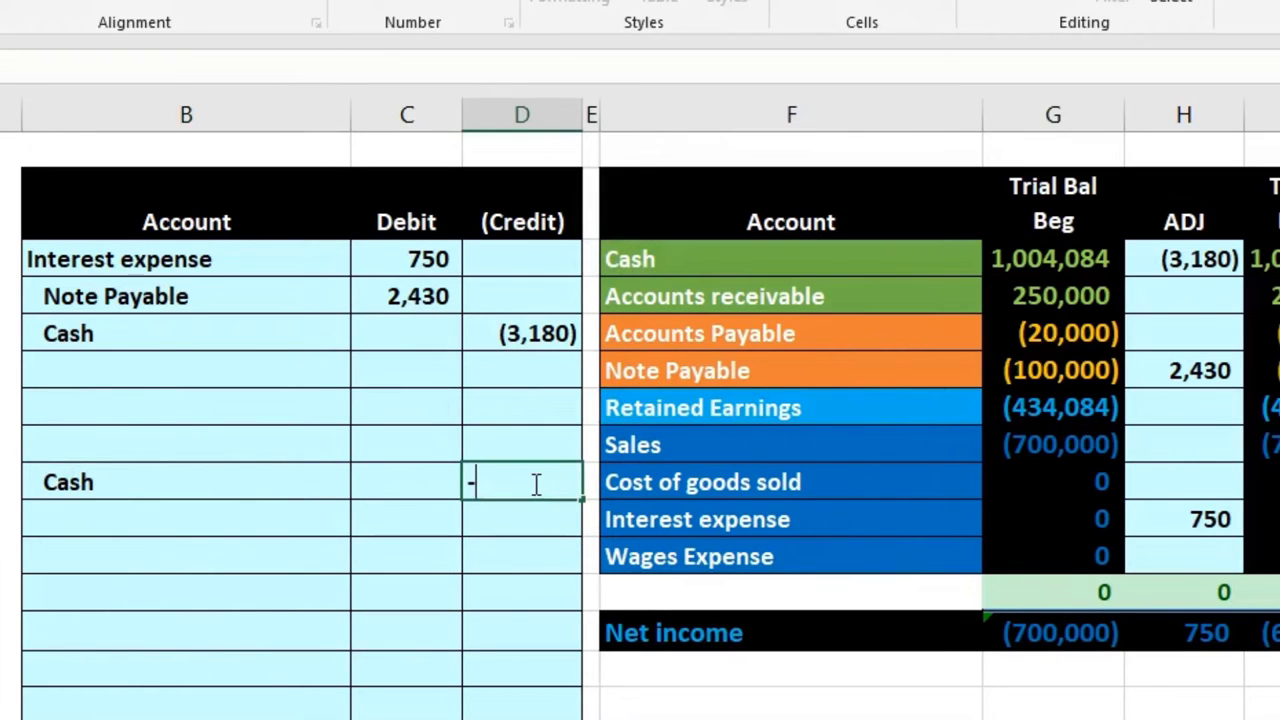
{"action": "key", "text": "Right"}
{"action": "key", "text": "Right"}
{"action": "key", "text": "Right"}
{"action": "key", "text": "Down"}
{"action": "key", "text": "Down"}
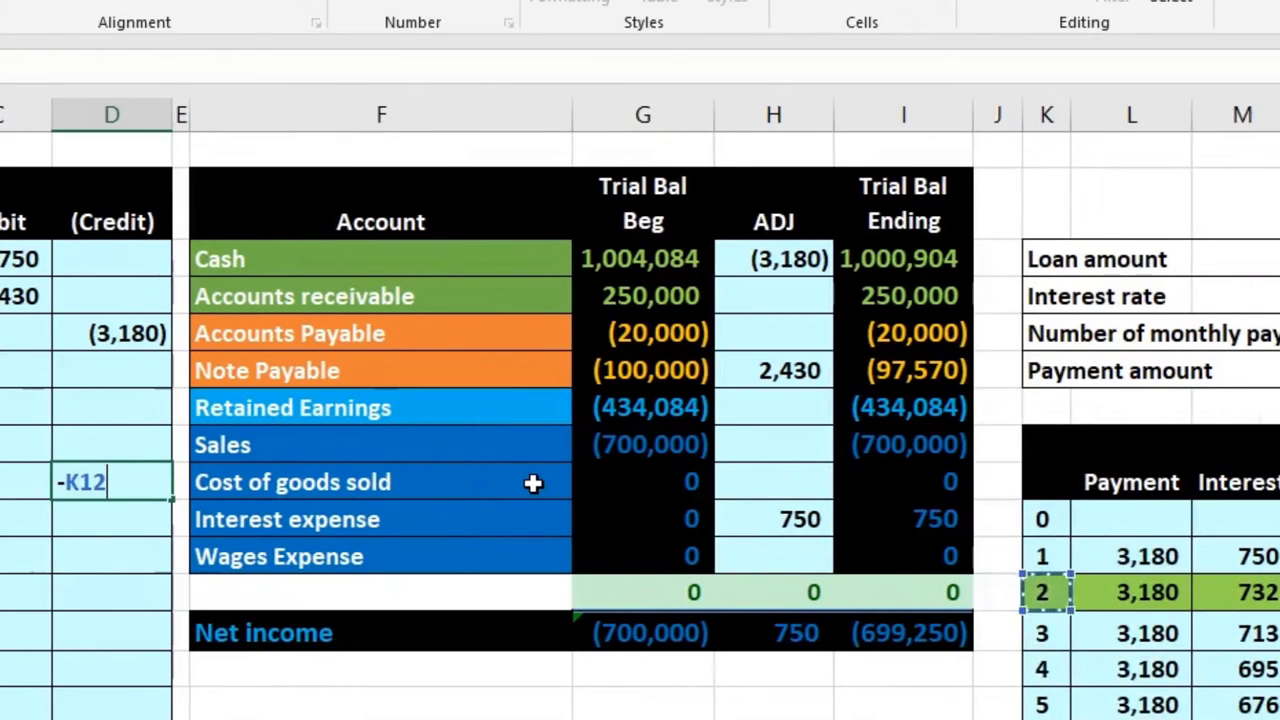
{"action": "key", "text": "Return"}
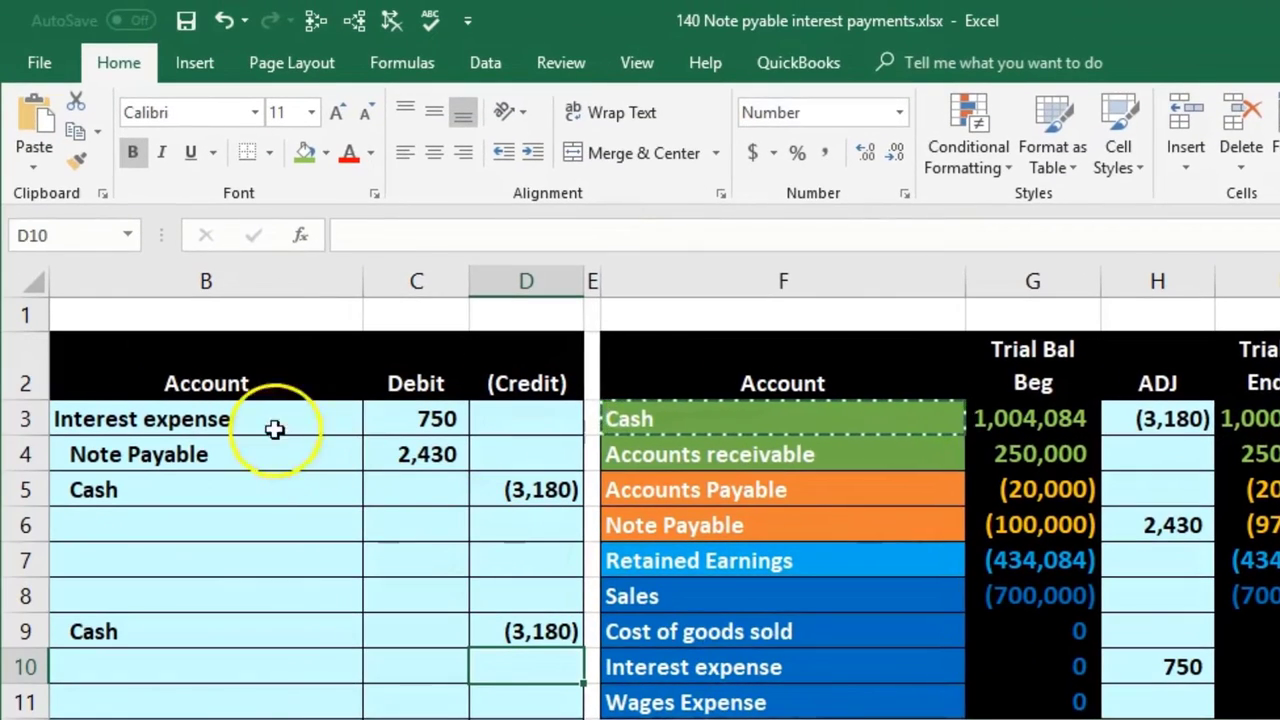
Copy the Interest expense account name from F10 of the trial balance into B7 of the journal
{"action": "left_click", "coordinate": [704, 652]}
{"action": "right_click", "coordinate": [704, 655]}
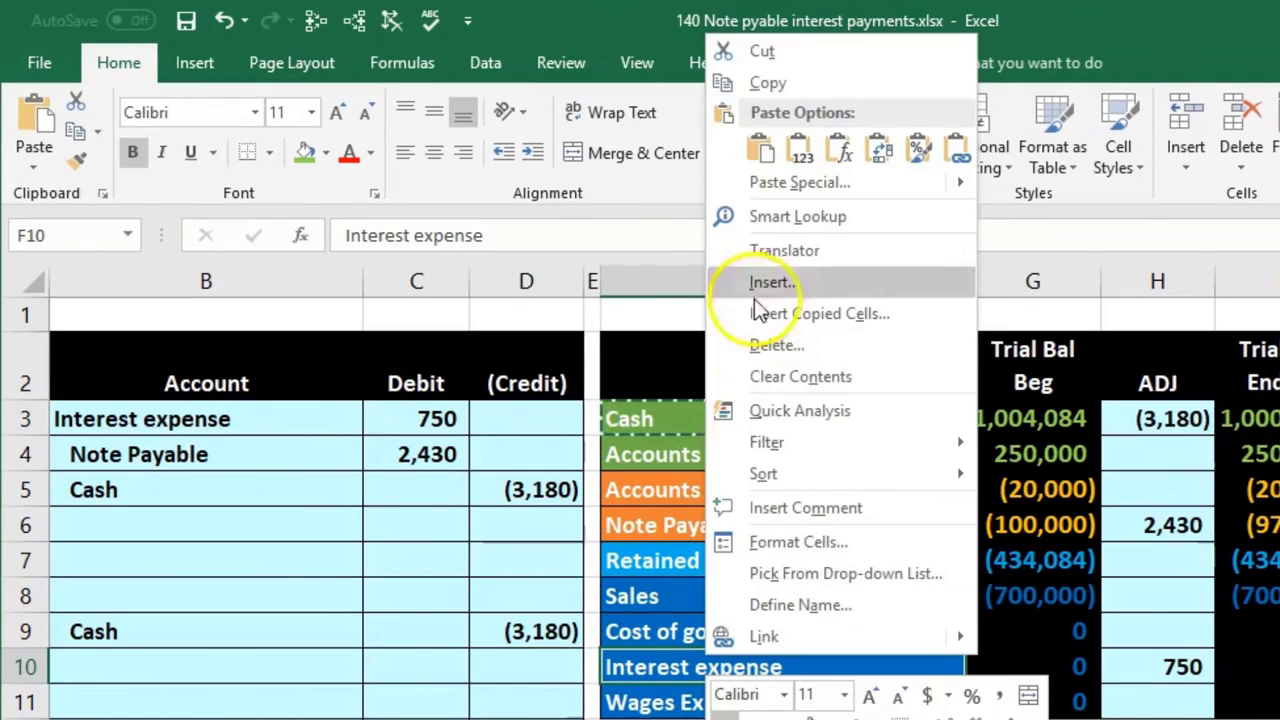
{"action": "left_click", "coordinate": [766, 84]}
{"action": "left_click", "coordinate": [192, 560]}
{"action": "right_click", "coordinate": [192, 560]}
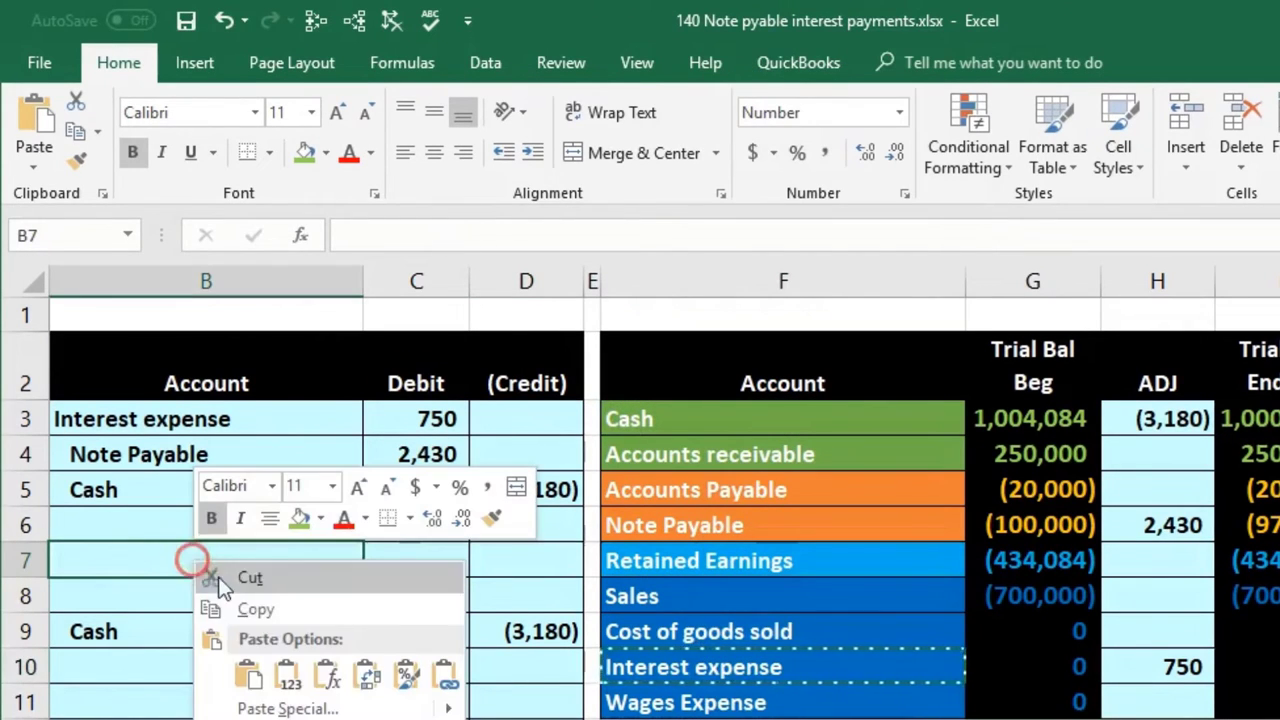
{"action": "left_click", "coordinate": [259, 670]}
Debit Interest expense in C7 with the second payment's interest by entering =M12
{"action": "left_click", "coordinate": [420, 558]}
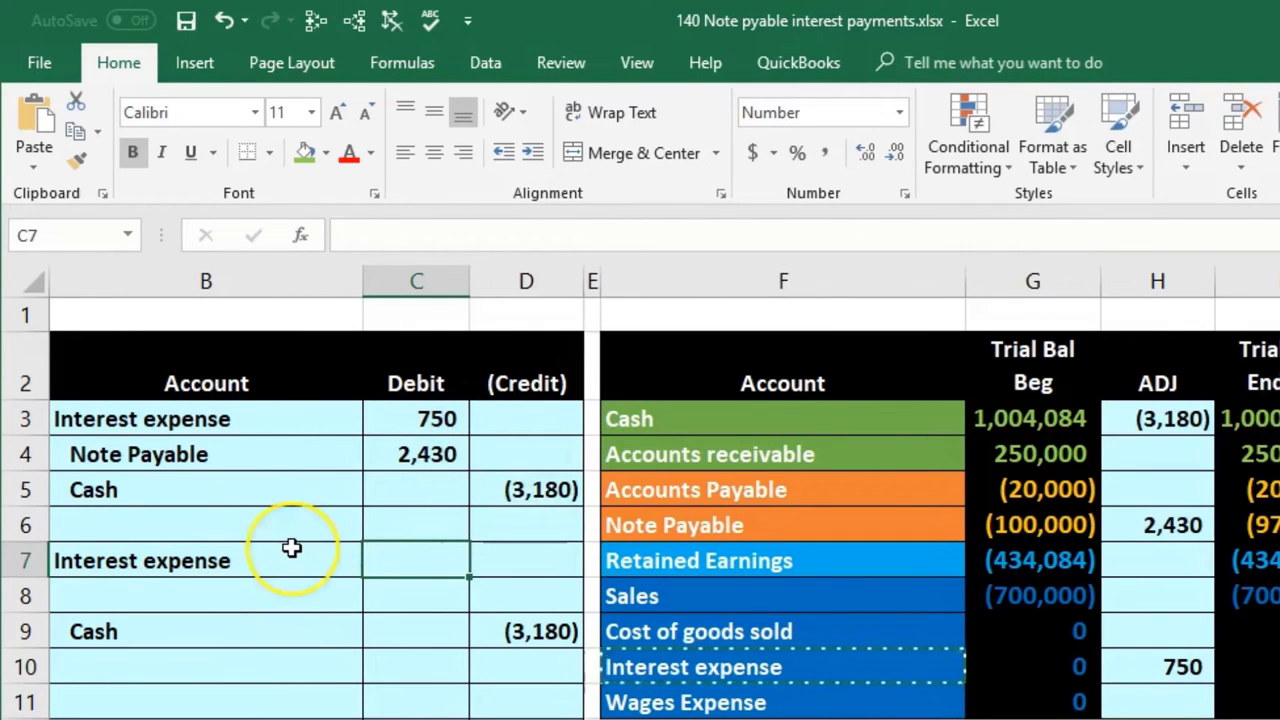
{"action": "type", "text": "="}
{"action": "key", "text": "Right"}
{"action": "key", "text": "Right"}
{"action": "key", "text": "Right"}
{"action": "key", "text": "Right"}
{"action": "key", "text": "Right"}
{"action": "key", "text": "Right"}
{"action": "key", "text": "Right"}
{"action": "key", "text": "Right"}
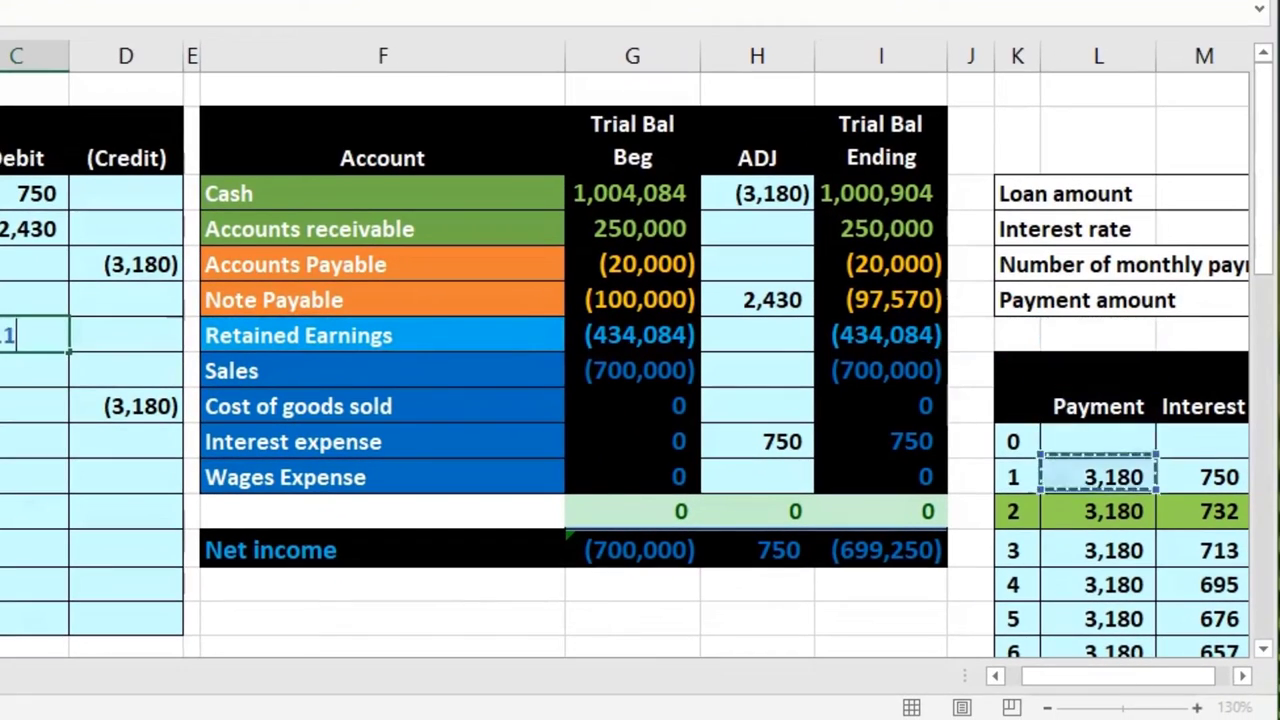
{"action": "key", "text": "Down"}
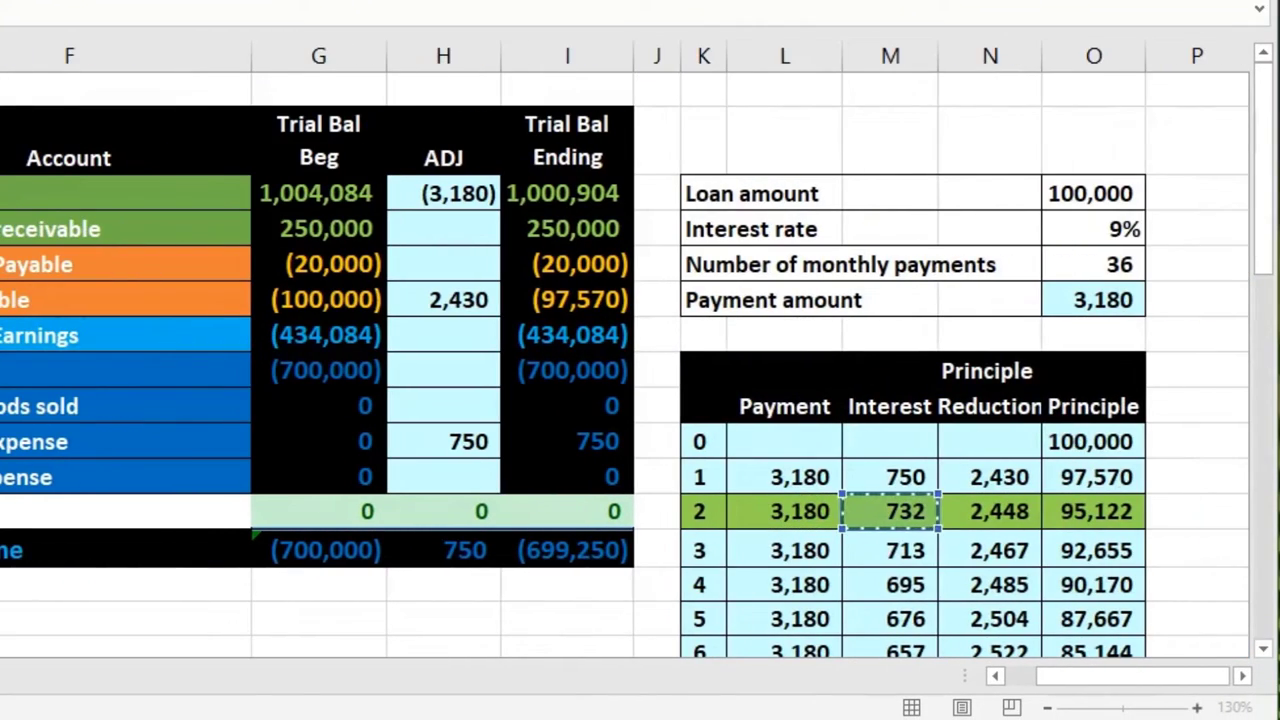
{"action": "key", "text": "Return"}
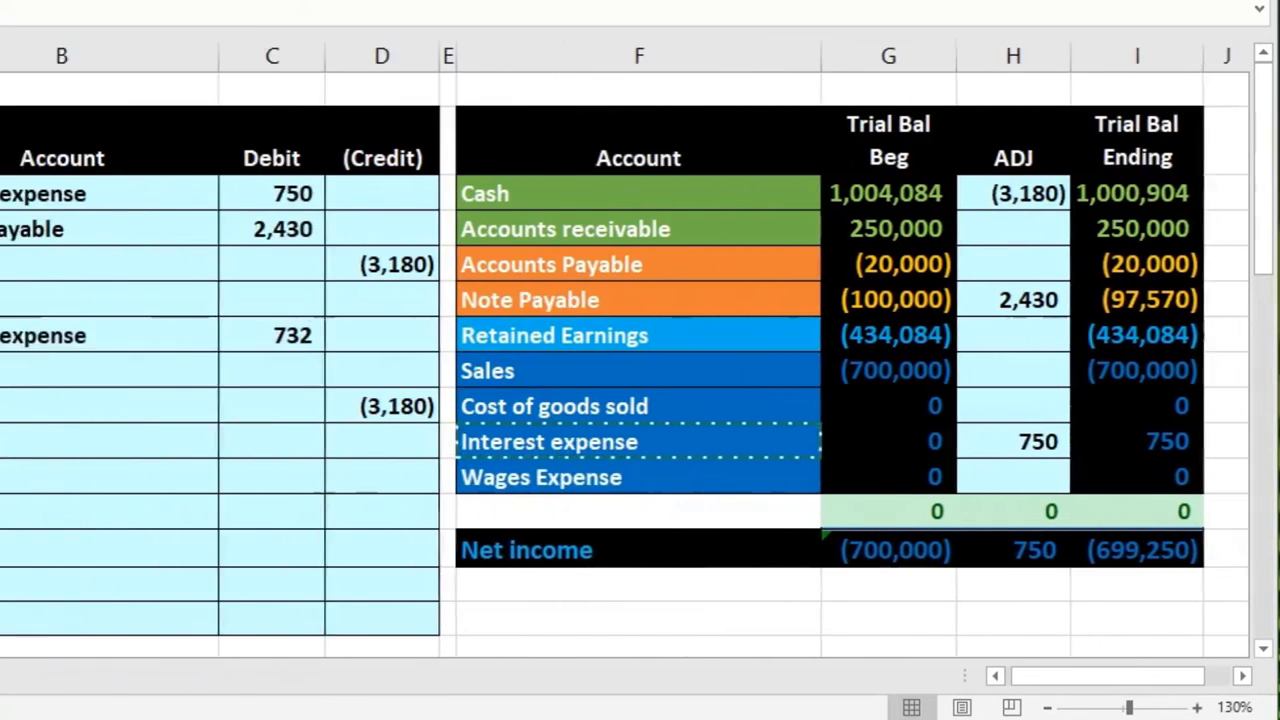
Copy the Note Payable account name from F6 of the trial balance into B8 of the journal
{"action": "key", "text": "Right"}
{"action": "key", "text": "Right"}
{"action": "key", "text": "Right"}
{"action": "key", "text": "Right"}
{"action": "key", "text": "Right"}
{"action": "key", "text": "Right"}
{"action": "key", "text": "Right"}
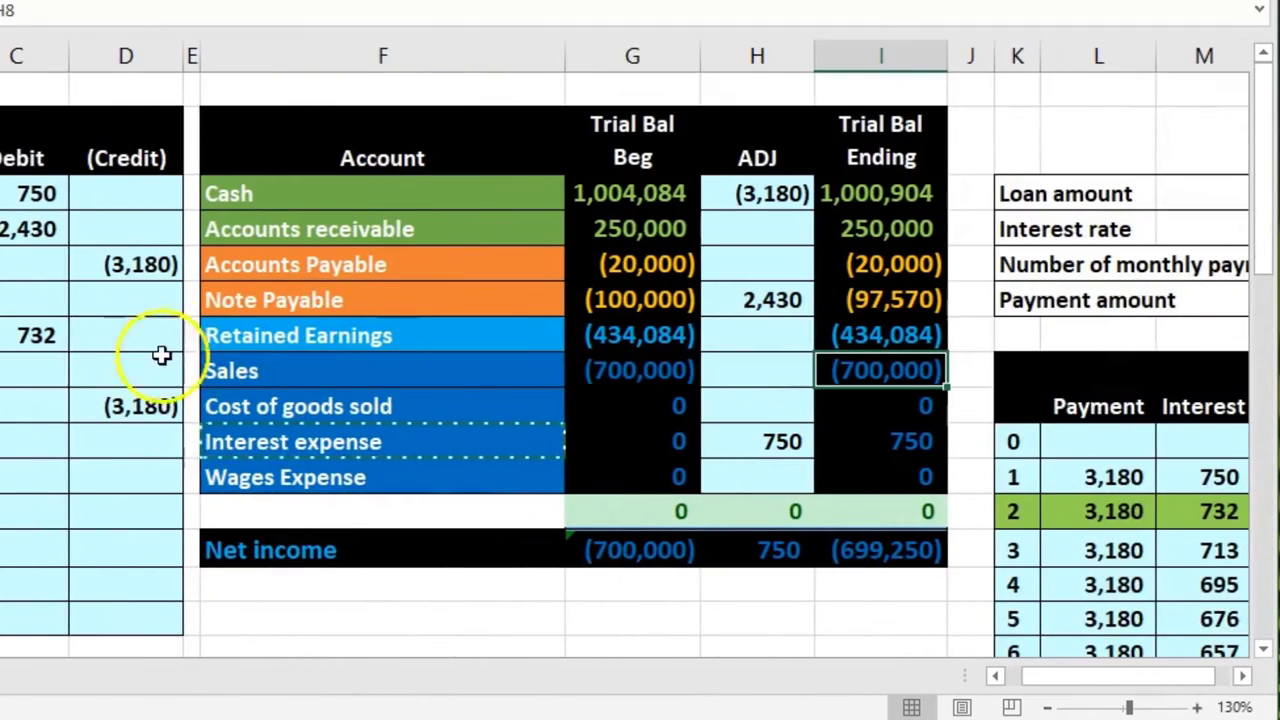
{"action": "left_click", "coordinate": [318, 303]}
{"action": "right_click", "coordinate": [318, 303]}
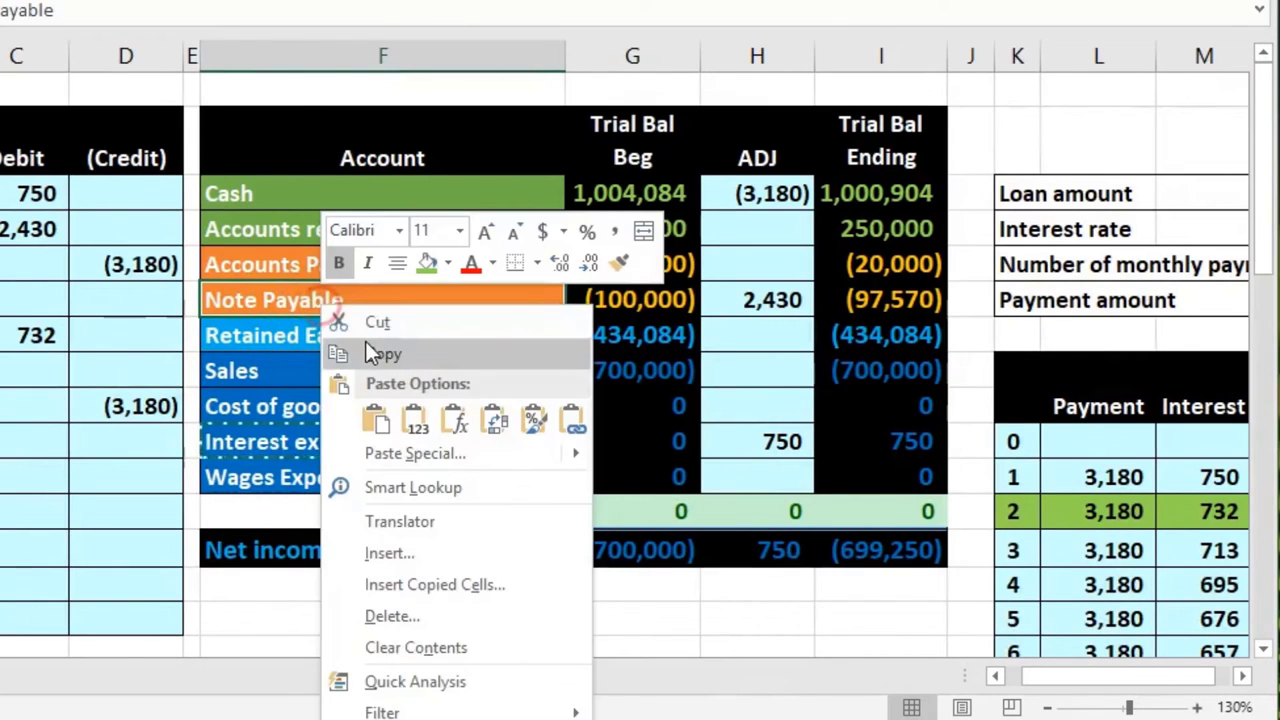
{"action": "left_click", "coordinate": [365, 350]}
{"action": "scroll", "coordinate": [365, 350], "scroll_direction": "left", "scroll_amount": 5}
{"action": "left_click", "coordinate": [251, 371]}
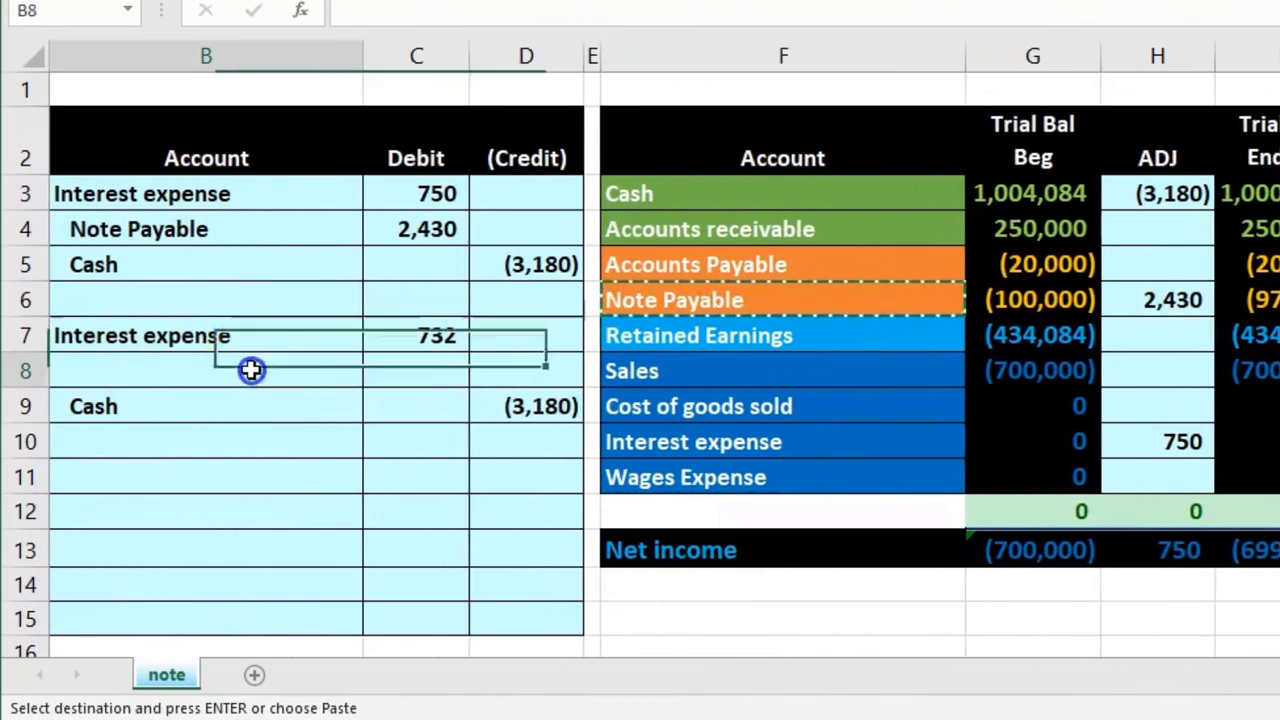
{"action": "right_click", "coordinate": [252, 371]}
{"action": "left_click", "coordinate": [355, 477]}
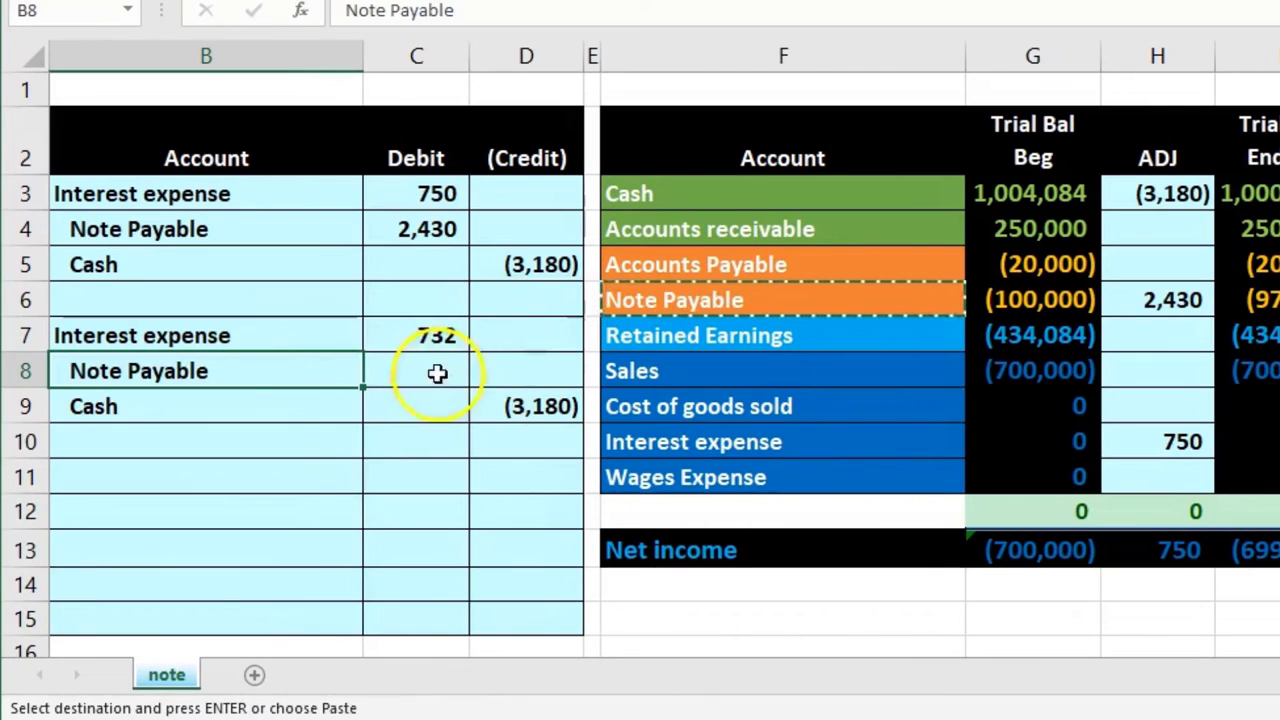
Check the difference across C7:D9 and debit Note Payable in C8 with the second payment's principal reduction by entering =N12
{"action": "left_click_drag", "start_coordinate": [437, 340], "coordinate": [525, 405]}
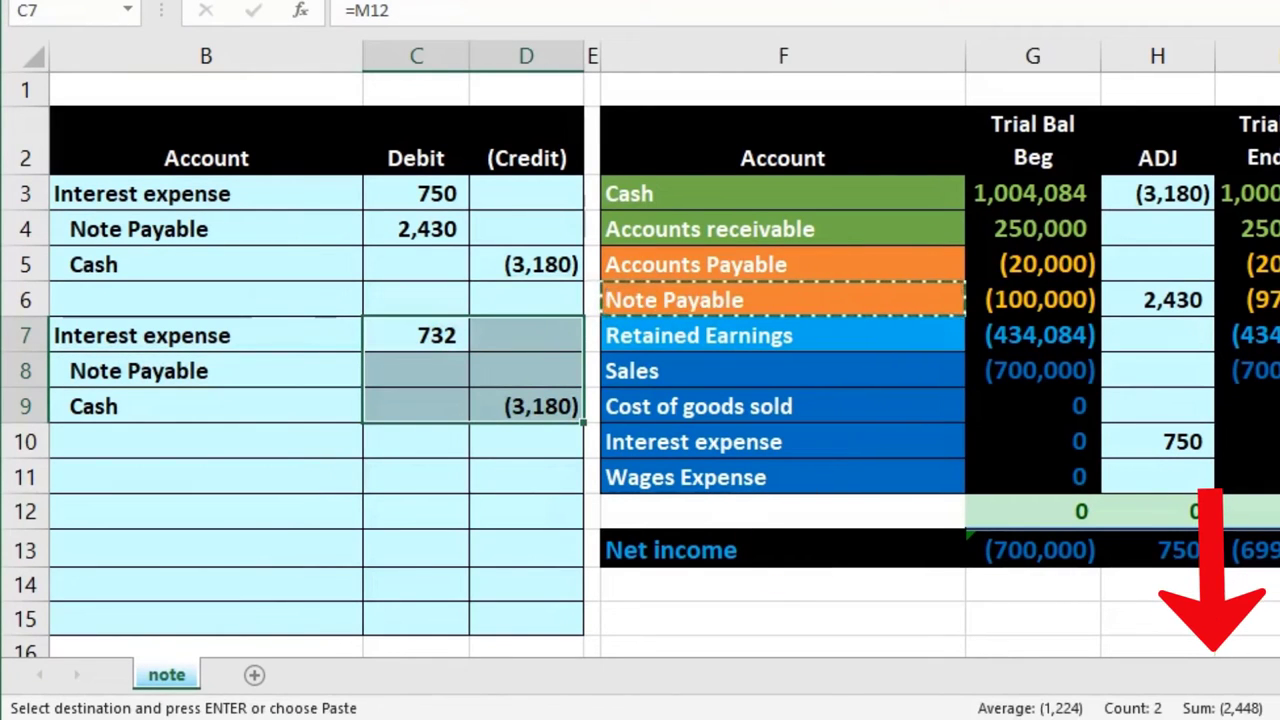
{"action": "left_click", "coordinate": [423, 370]}
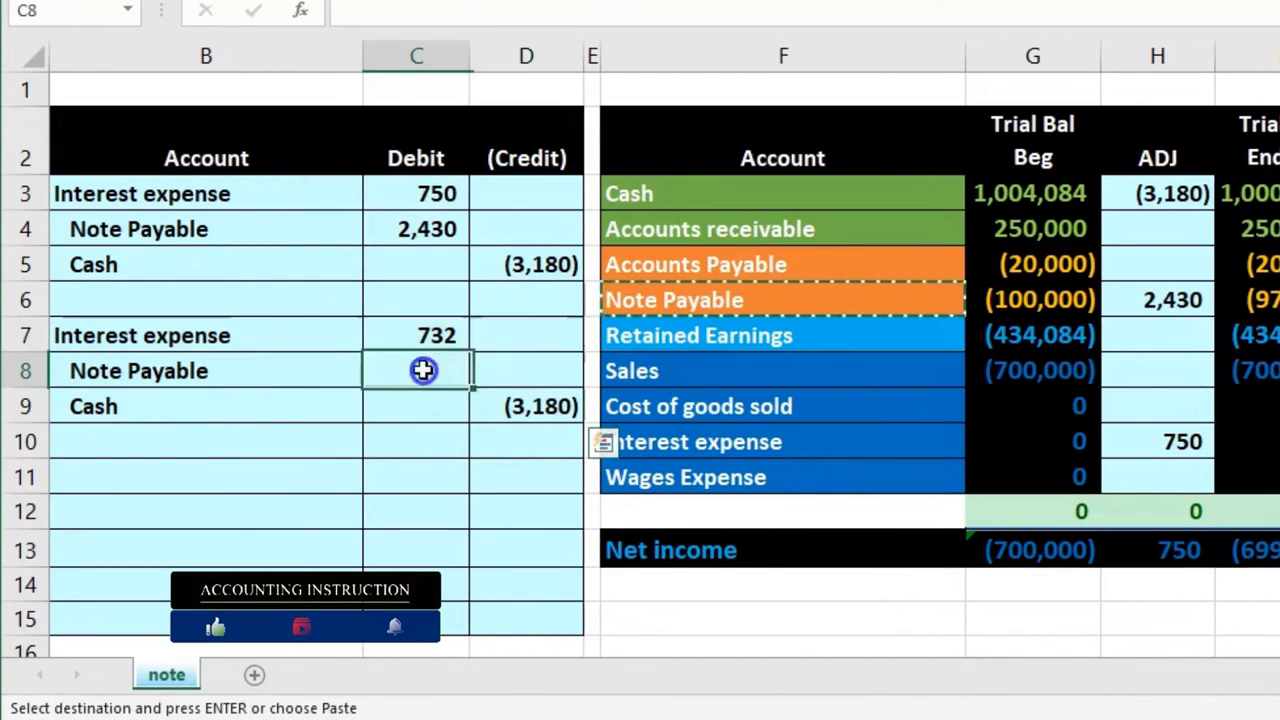
{"action": "double_click", "coordinate": [417, 374]}
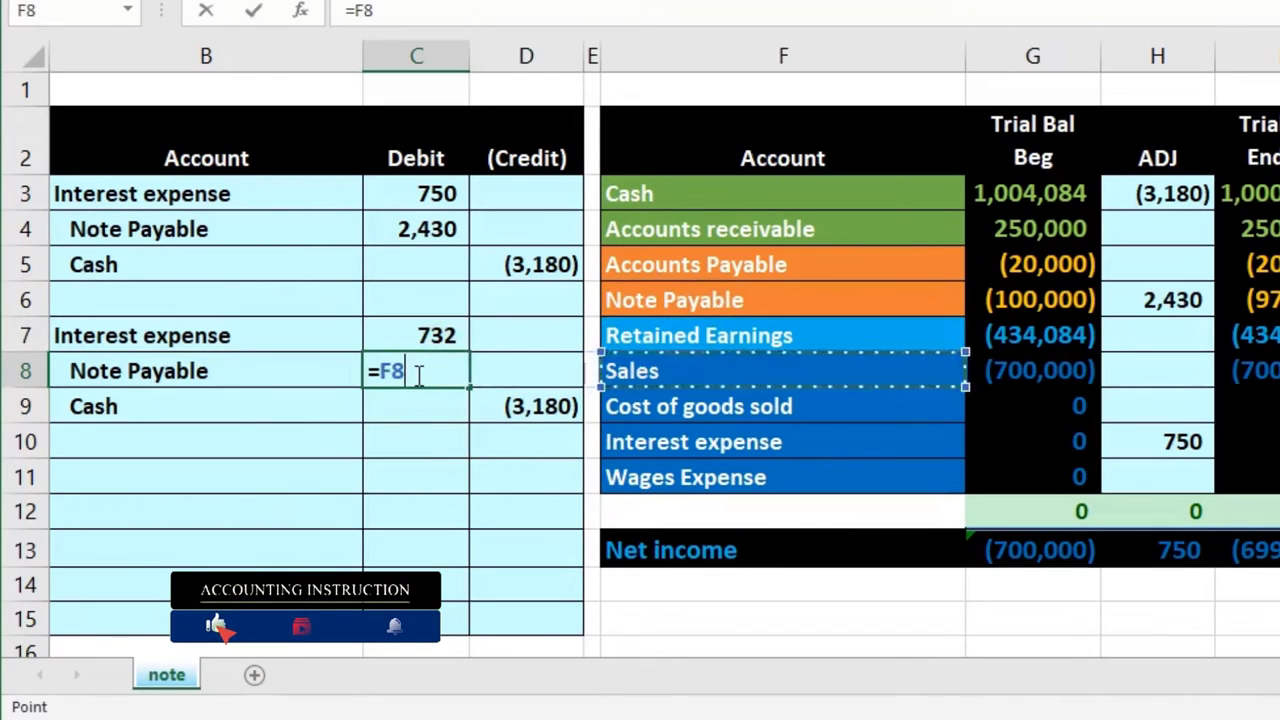
{"action": "key", "text": "Right"}
{"action": "key", "text": "Right"}
{"action": "key", "text": "Right"}
{"action": "key", "text": "Right"}
{"action": "key", "text": "Right"}
{"action": "key", "text": "Right"}
{"action": "key", "text": "Right"}
{"action": "key", "text": "Right"}
{"action": "key", "text": "Down"}
{"action": "key", "text": "Down"}
{"action": "key", "text": "Down"}
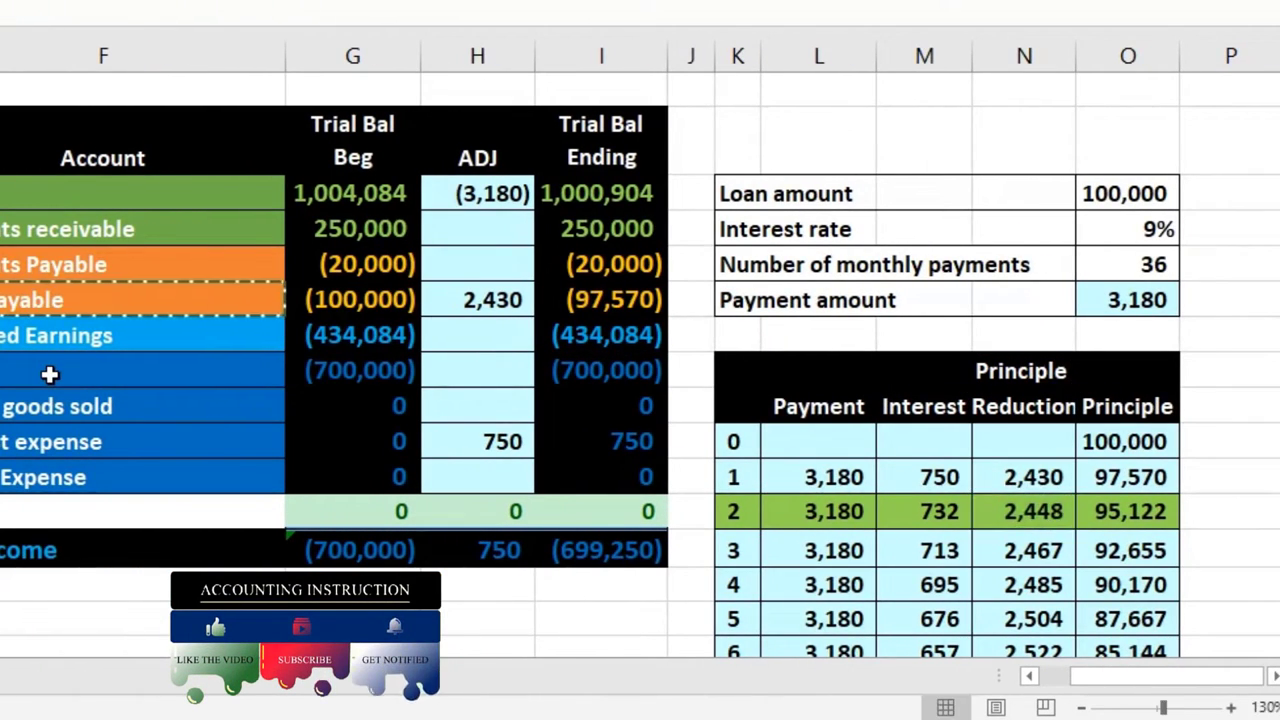
{"action": "key", "text": "Return"}
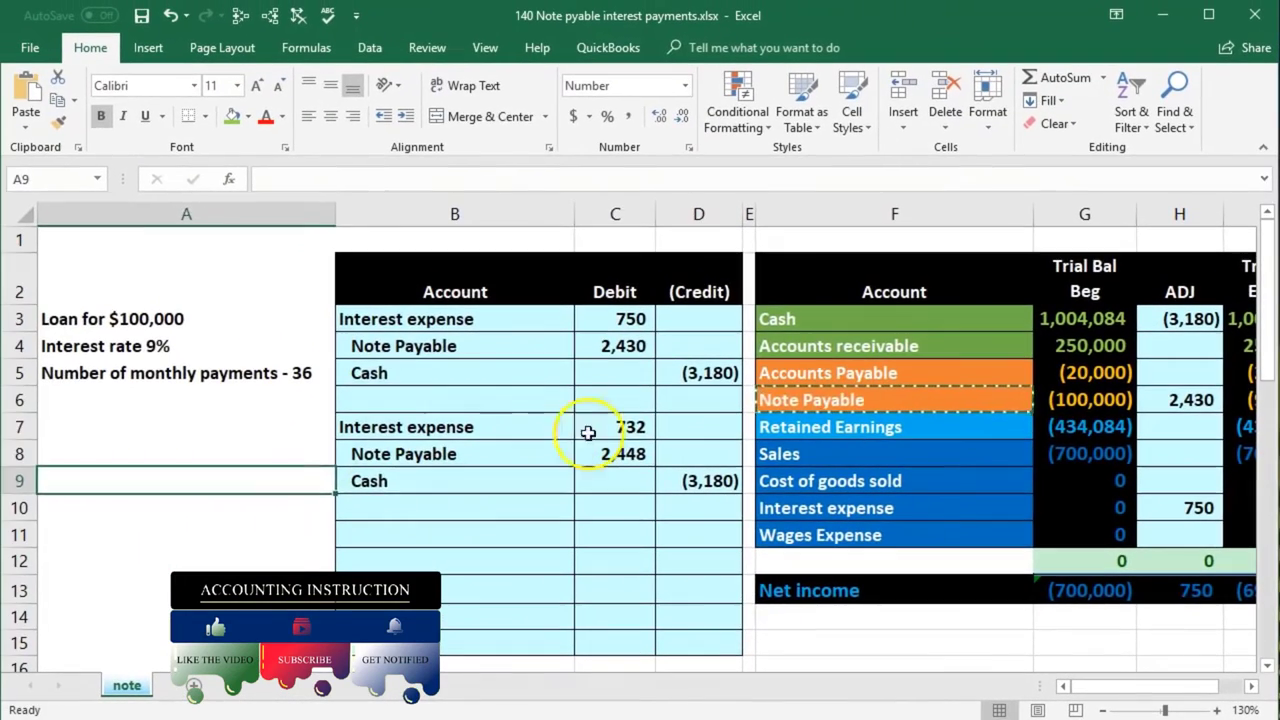
Trace the precedents of the second payment's debits in C7 and C8 back to the amortization table
{"action": "left_click", "coordinate": [588, 432]}
{"action": "left_click", "coordinate": [272, 16]}
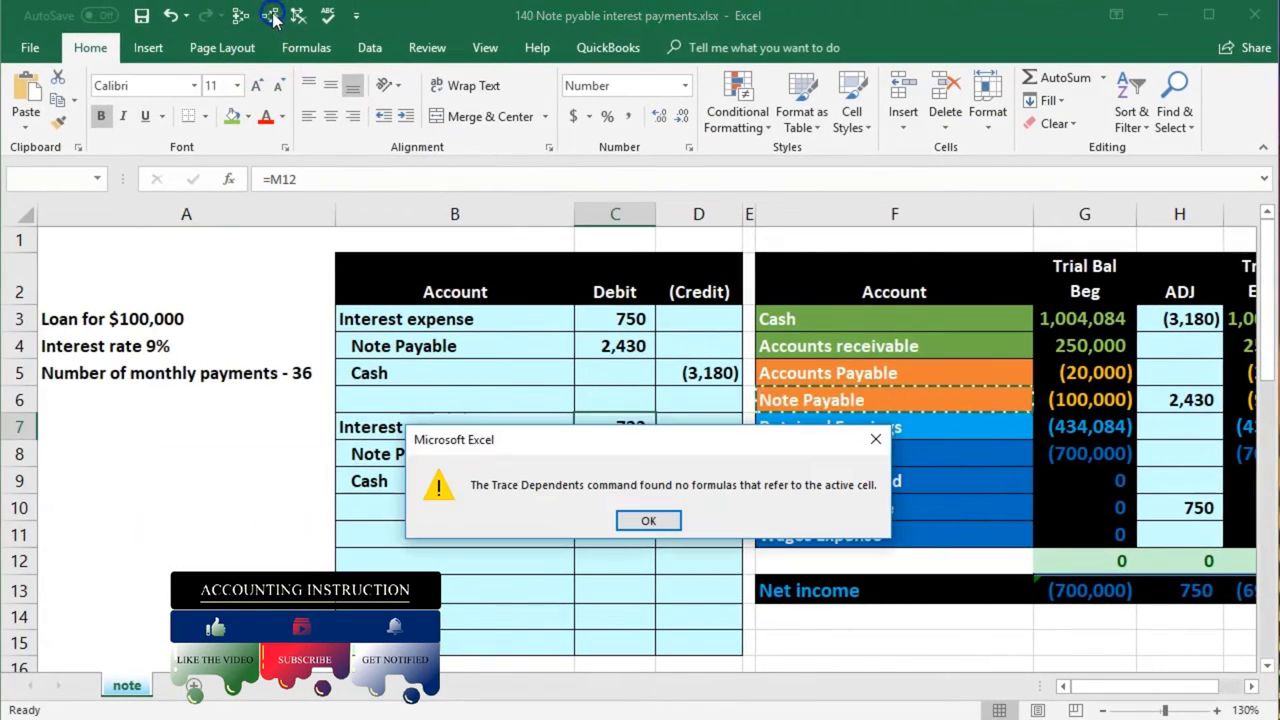
{"action": "left_click", "coordinate": [648, 520]}
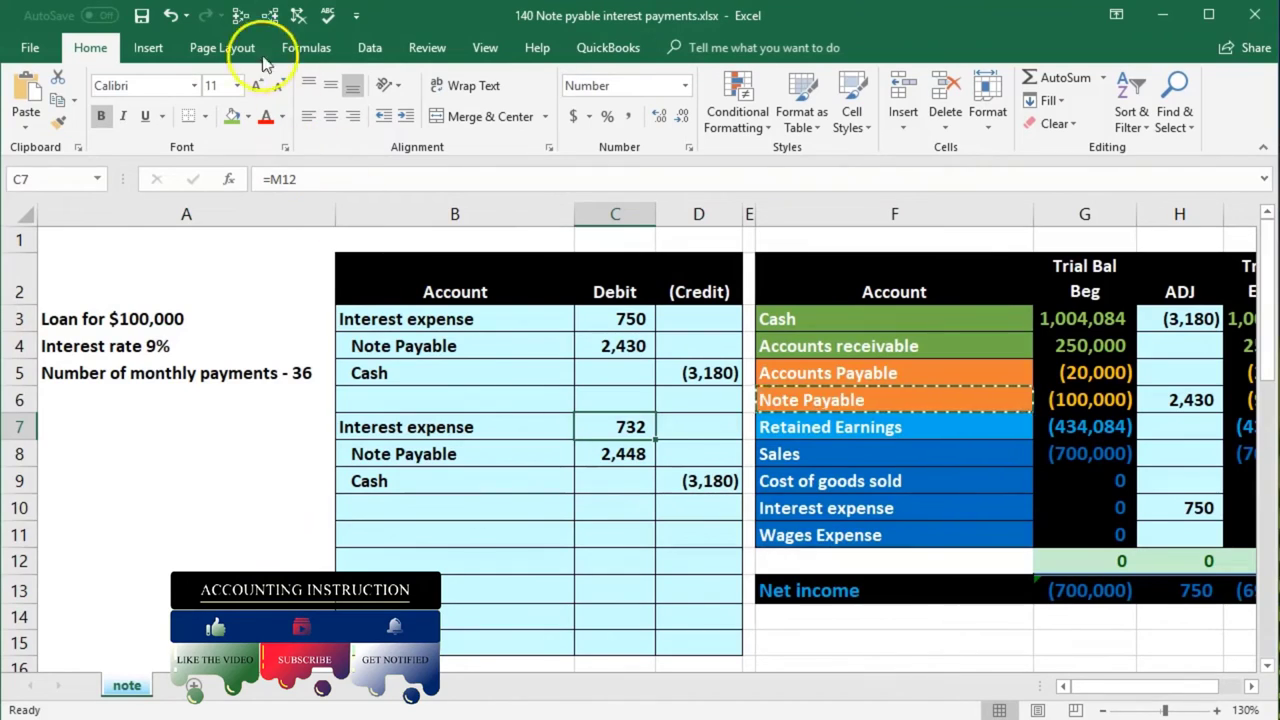
{"action": "left_click", "coordinate": [232, 15]}
{"action": "left_click", "coordinate": [622, 456]}
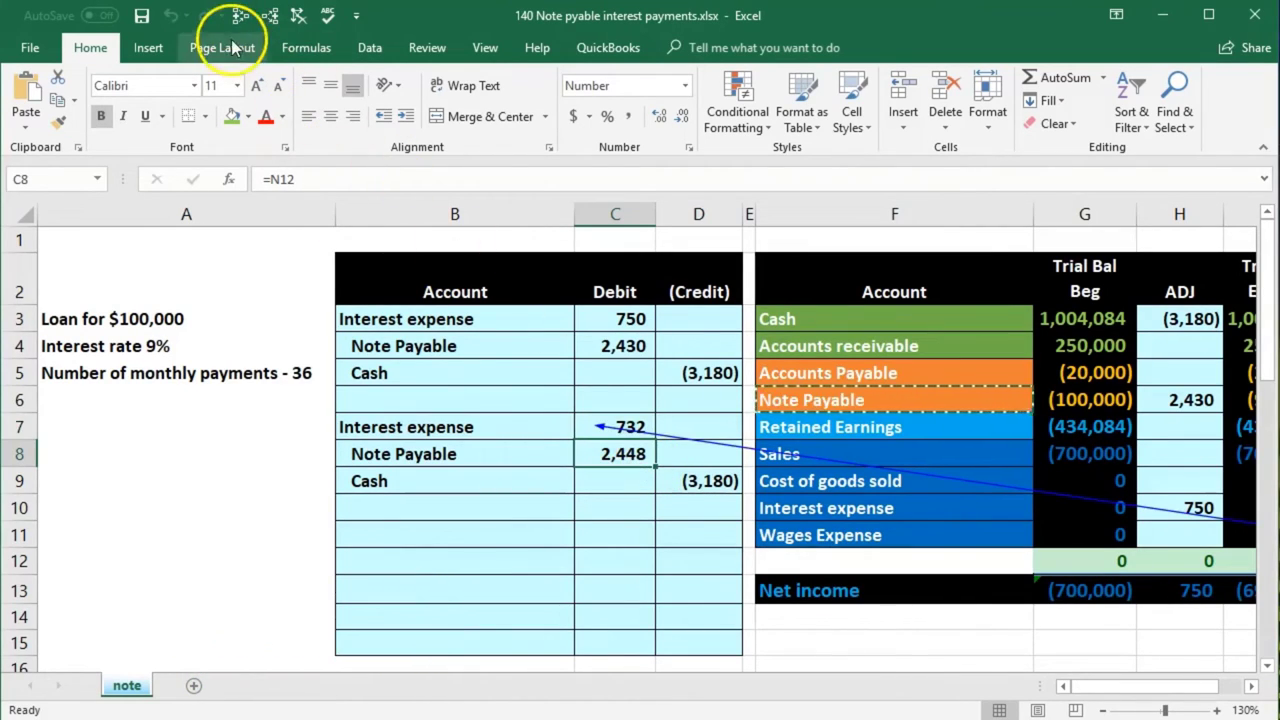
{"action": "left_click_drag", "start_coordinate": [1075, 686], "coordinate": [1200, 689]}
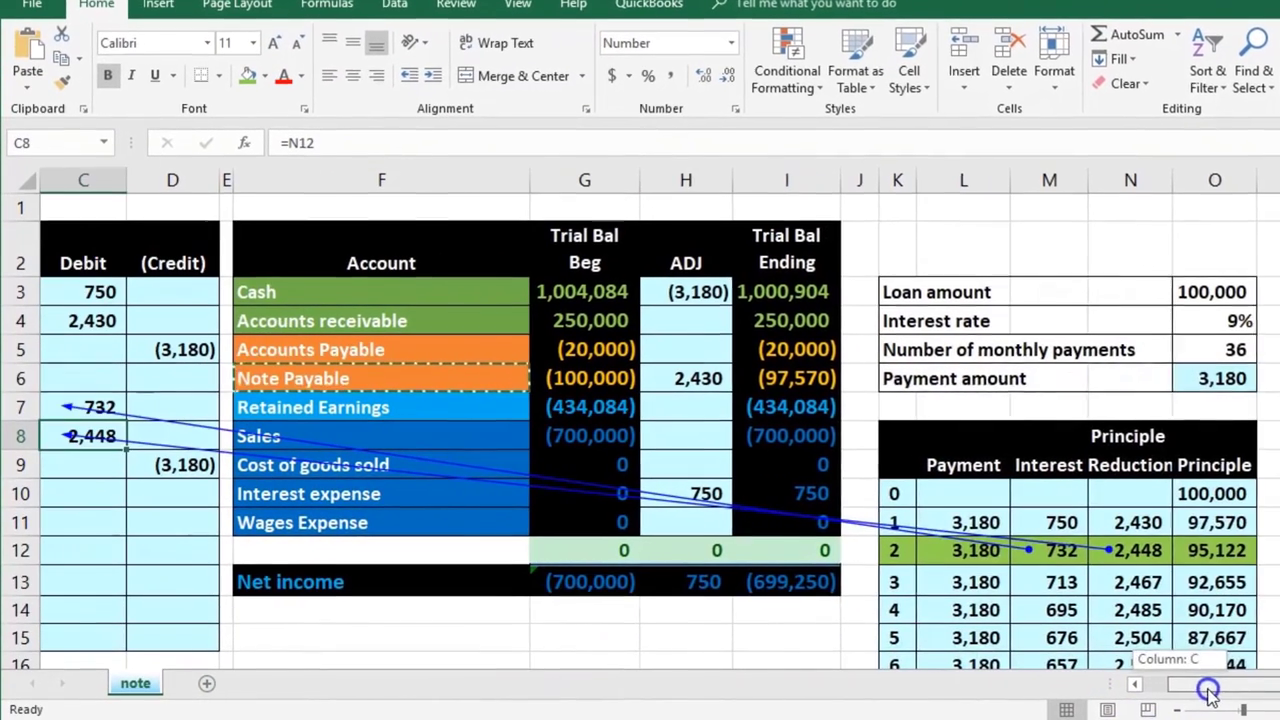
Compare the principal remaining after the second payment in O12 with the ending Note Payable balance in I6
{"action": "left_click", "coordinate": [1218, 550]}
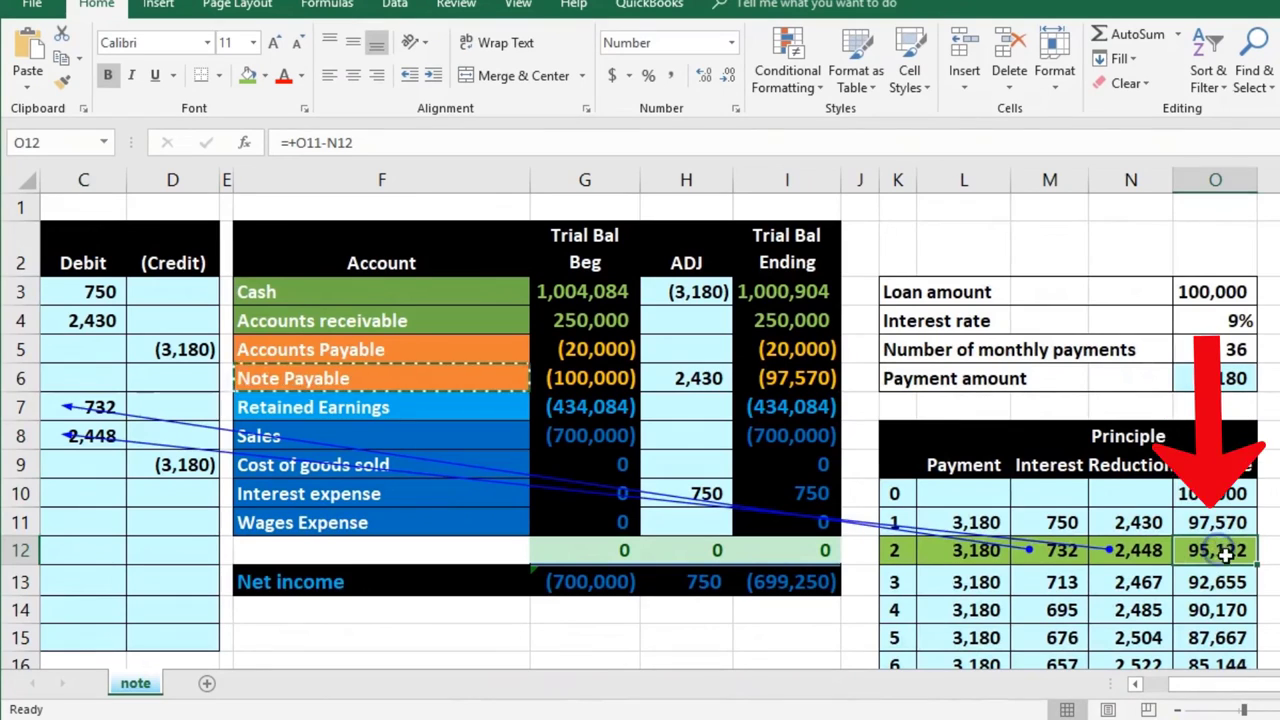
{"action": "left_click", "coordinate": [816, 375]}
{"action": "key", "text": "Left"}
{"action": "key", "text": "Left"}
{"action": "key", "text": "Left"}
{"action": "key", "text": "Left"}
{"action": "key", "text": "Left"}
{"action": "key", "text": "Left"}
{"action": "key", "text": "Left"}
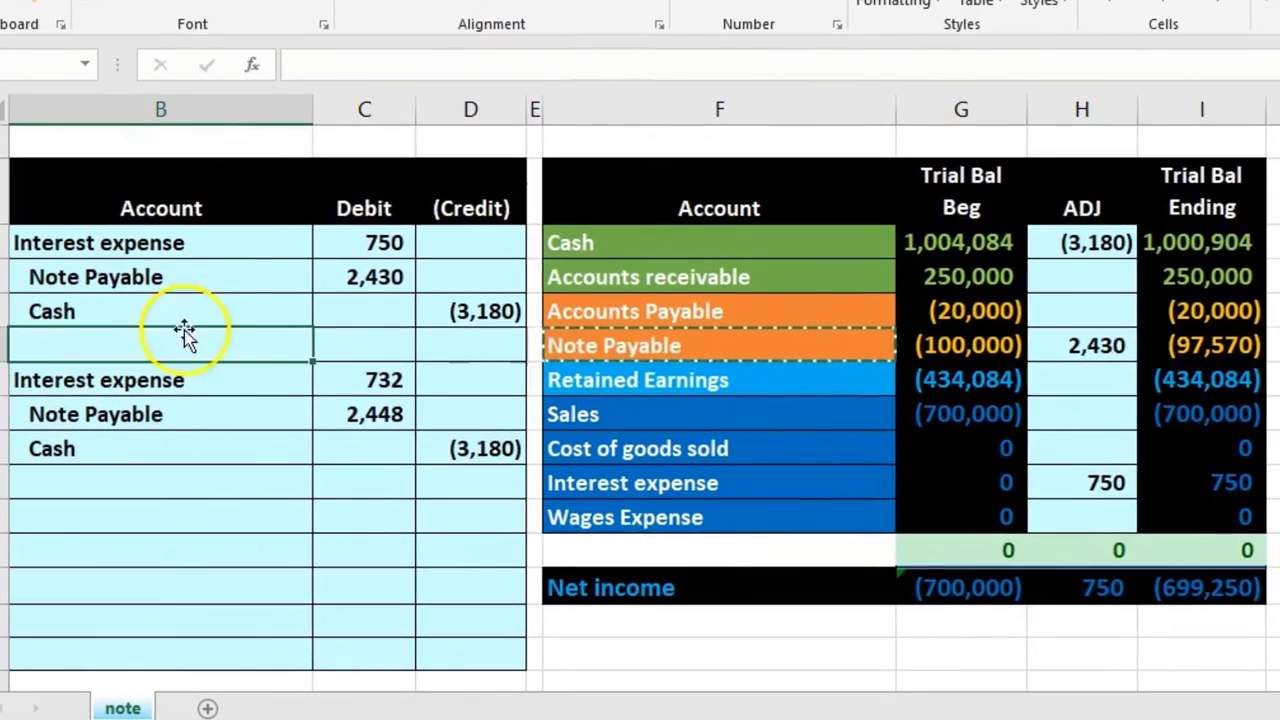
Add the second Interest expense debit to the adjustment in H10 with =C3+C7 and check the ending net income
{"action": "left_click", "coordinate": [179, 406]}
{"action": "left_click_drag", "start_coordinate": [174, 378], "coordinate": [341, 386]}
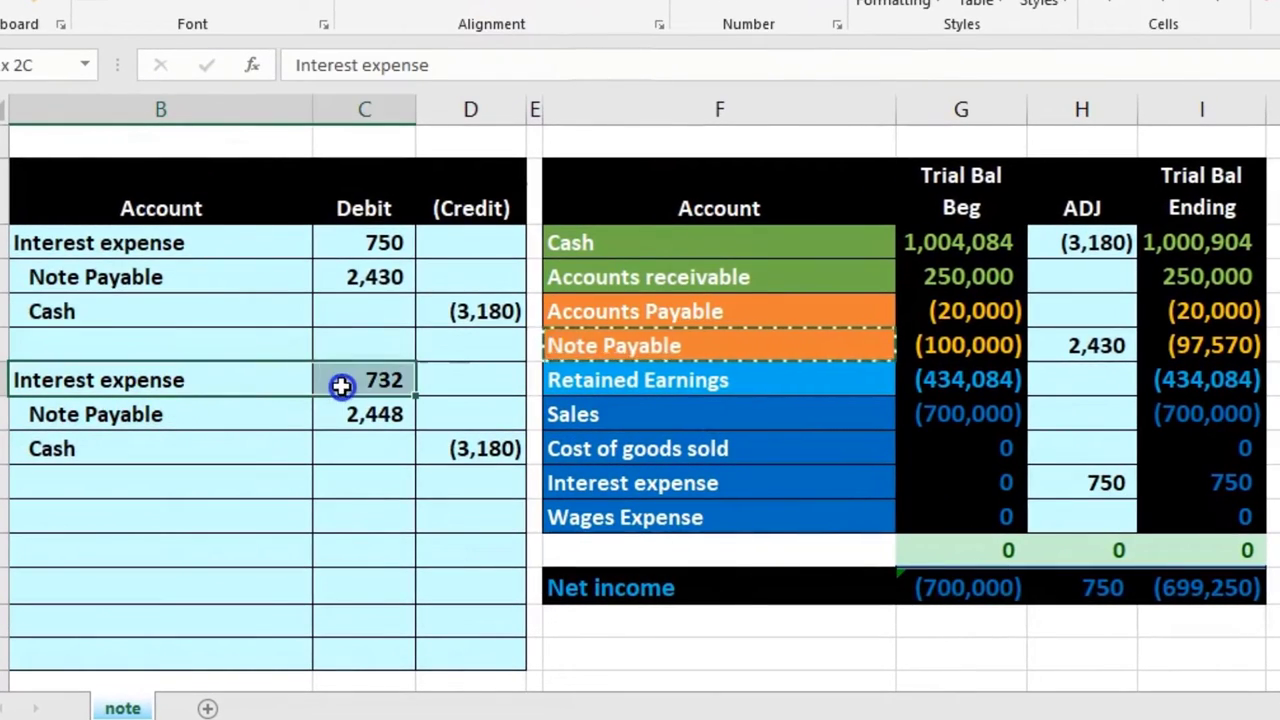
{"action": "left_click", "coordinate": [703, 483]}
{"action": "left_click", "coordinate": [1088, 481]}
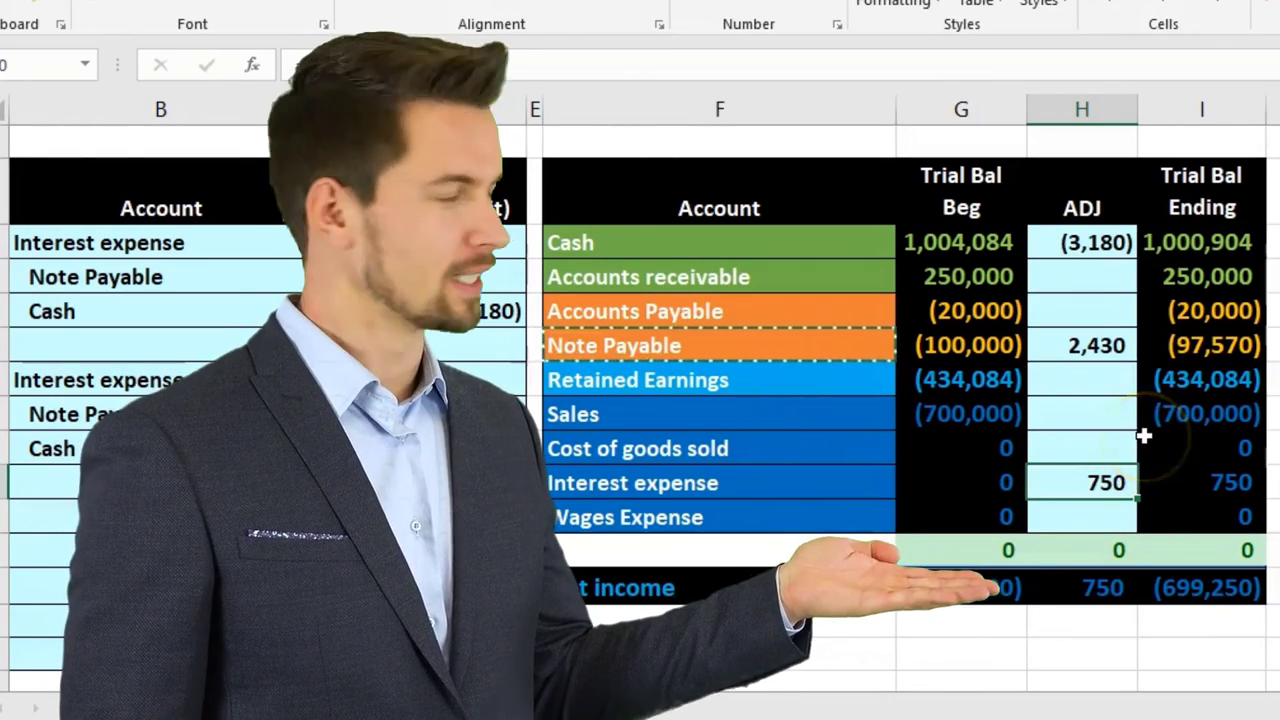
{"action": "double_click", "coordinate": [1100, 480]}
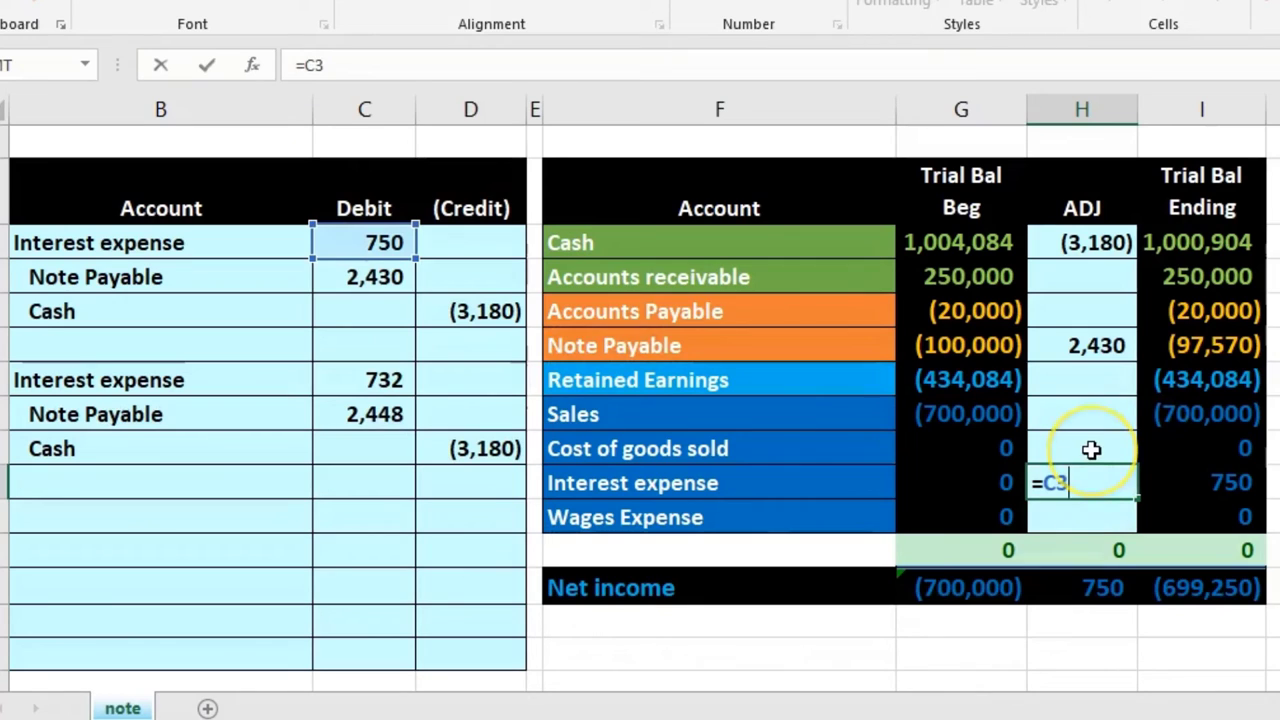
{"action": "type", "text": "+"}
{"action": "left_click", "coordinate": [370, 378]}
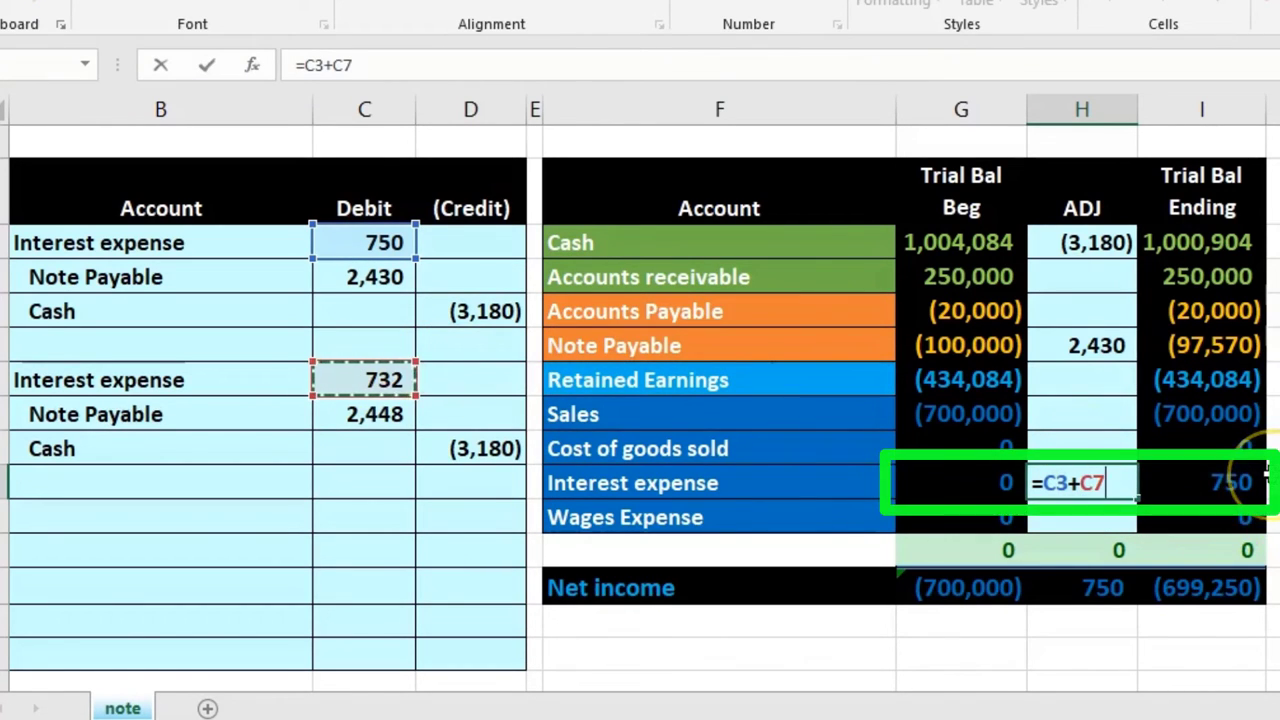
{"action": "key", "text": "Return"}
{"action": "left_click", "coordinate": [1223, 592]}
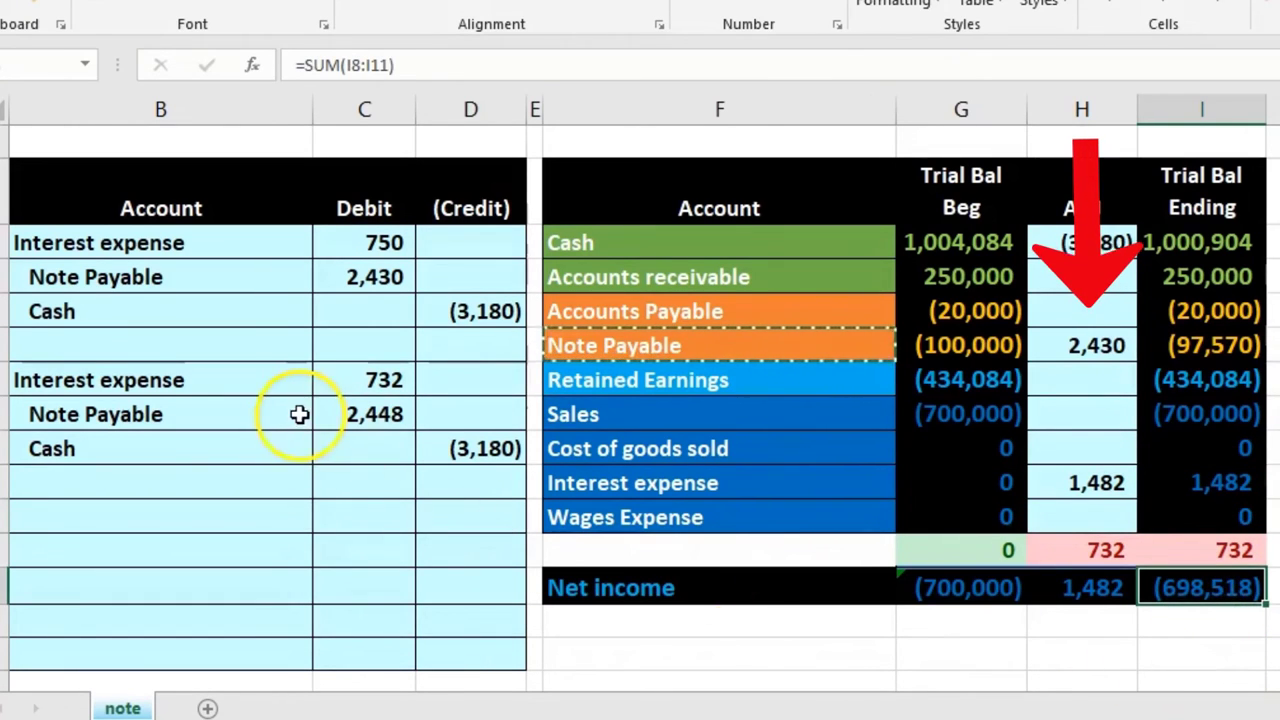
Add the second payment's Note Payable debit to the adjustment in H6 with =C4+C8
{"action": "left_click_drag", "start_coordinate": [297, 414], "coordinate": [480, 414]}
{"action": "left_click_drag", "start_coordinate": [680, 340], "coordinate": [957, 345]}
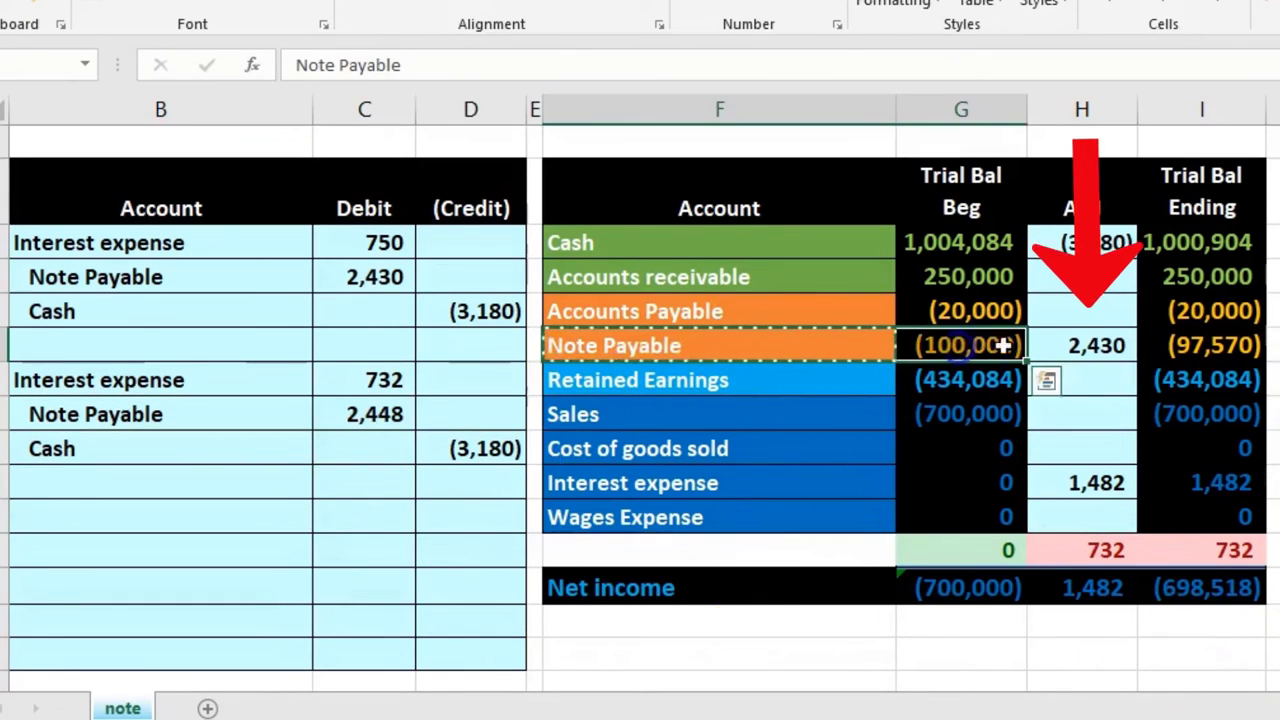
{"action": "left_click", "coordinate": [1061, 345]}
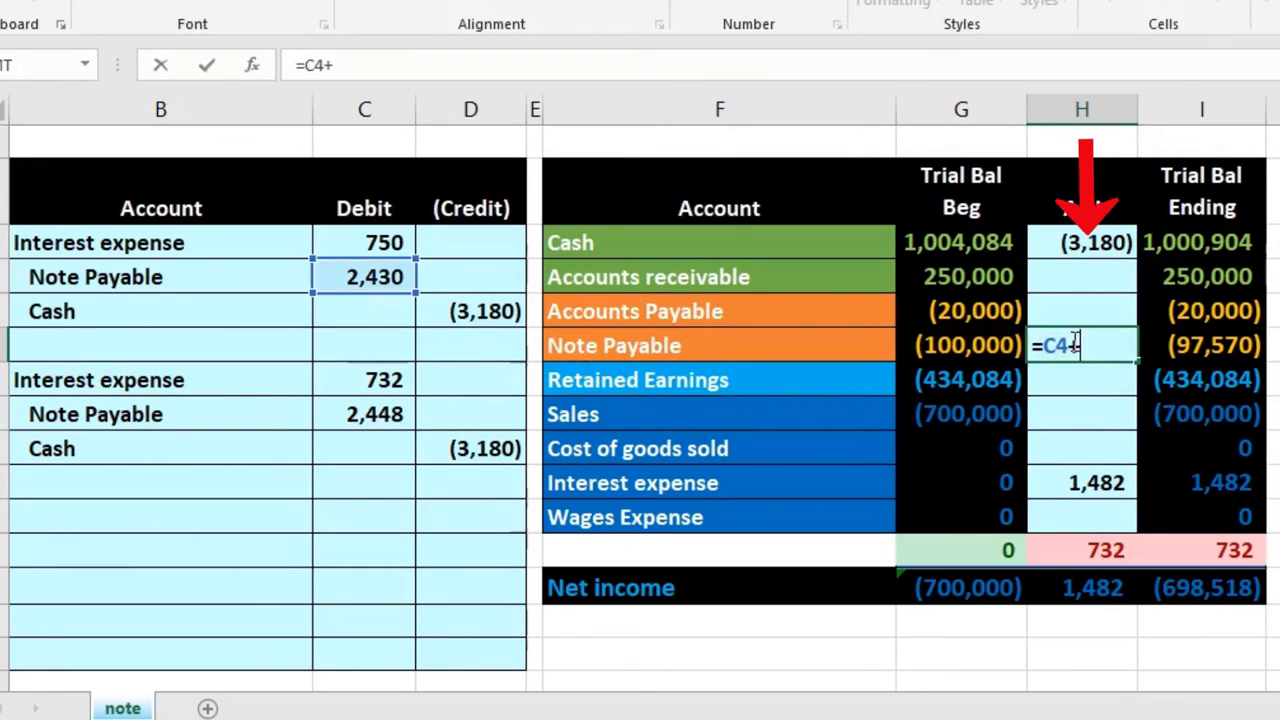
{"action": "type", "text": "+"}
{"action": "left_click", "coordinate": [412, 418]}
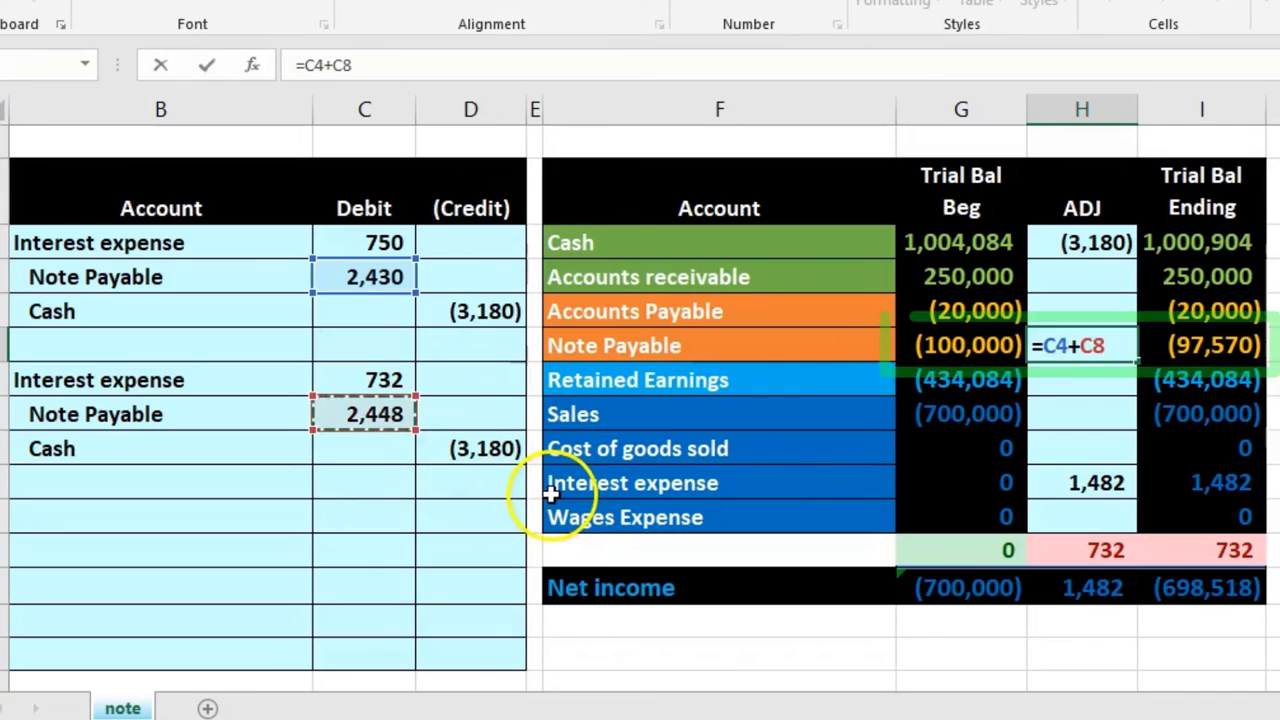
{"action": "key", "text": "Return"}
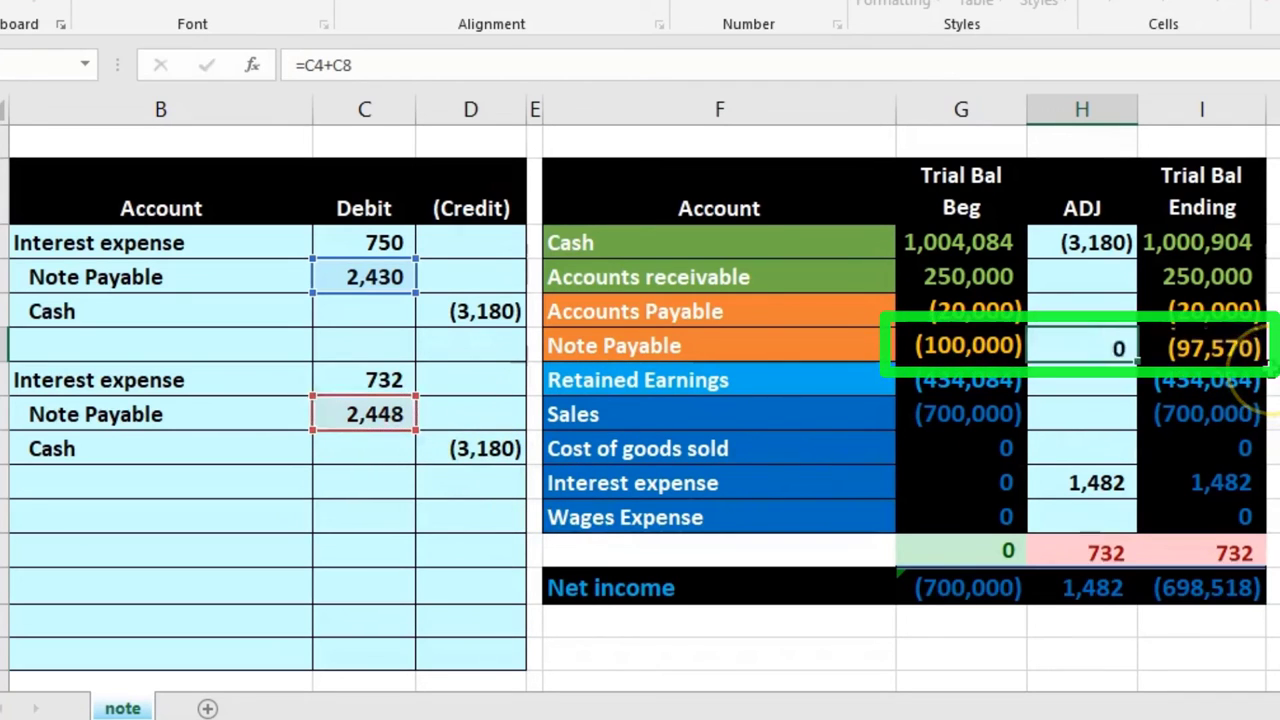
Add the second payment's Cash credit to the adjustment in H3 with =D5+D9
{"action": "left_click_drag", "start_coordinate": [234, 436], "coordinate": [457, 449]}
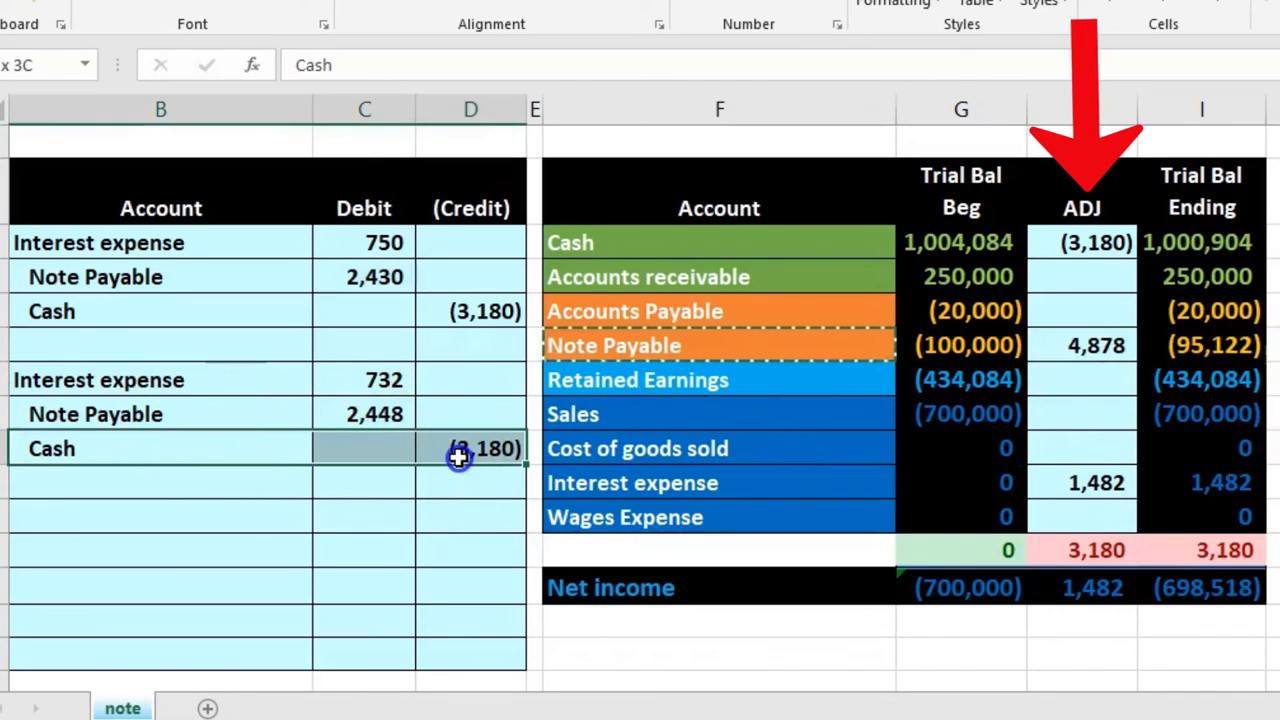
{"action": "left_click_drag", "start_coordinate": [640, 243], "coordinate": [1020, 255]}
{"action": "left_click", "coordinate": [1075, 240]}
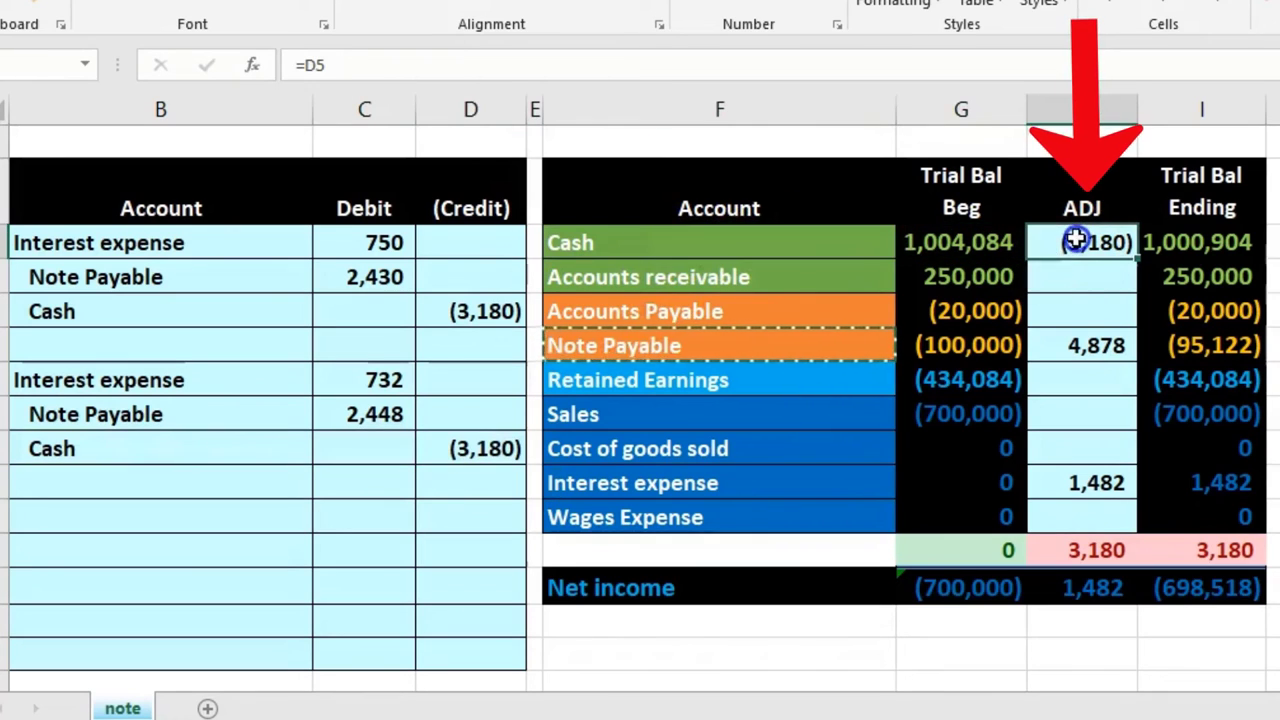
{"action": "double_click", "coordinate": [1083, 240]}
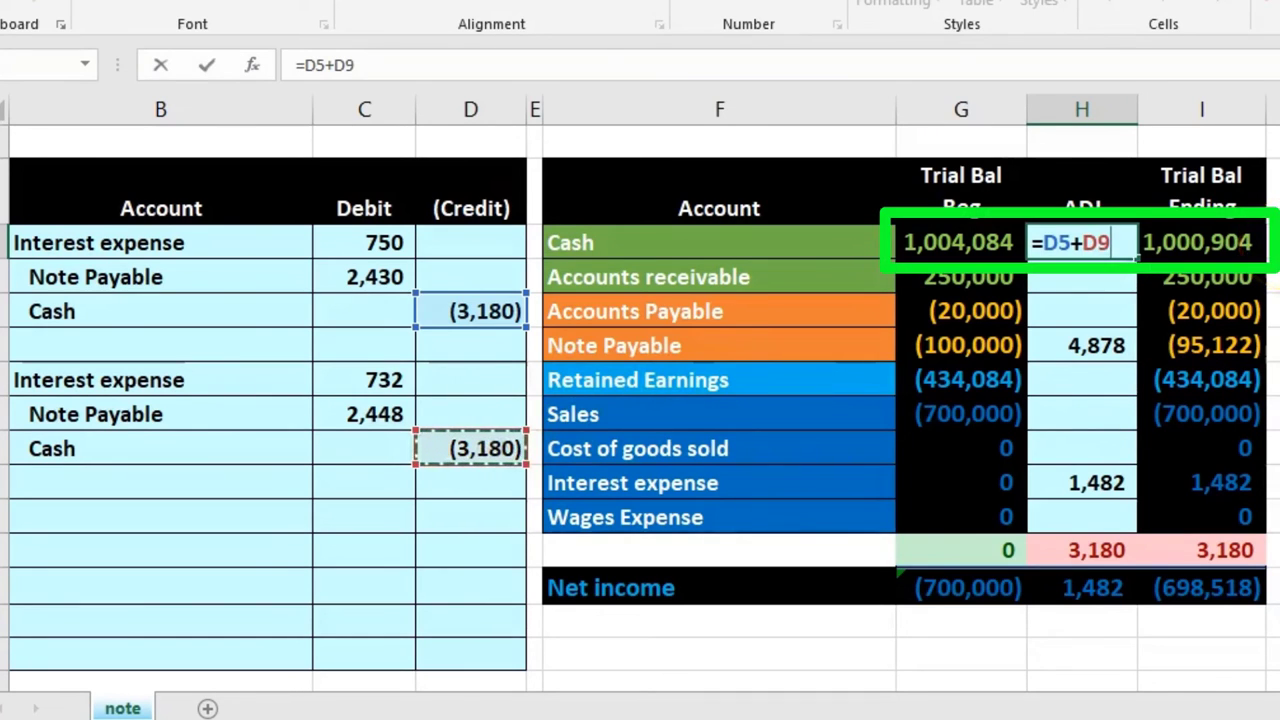
{"action": "key", "text": "Return"}
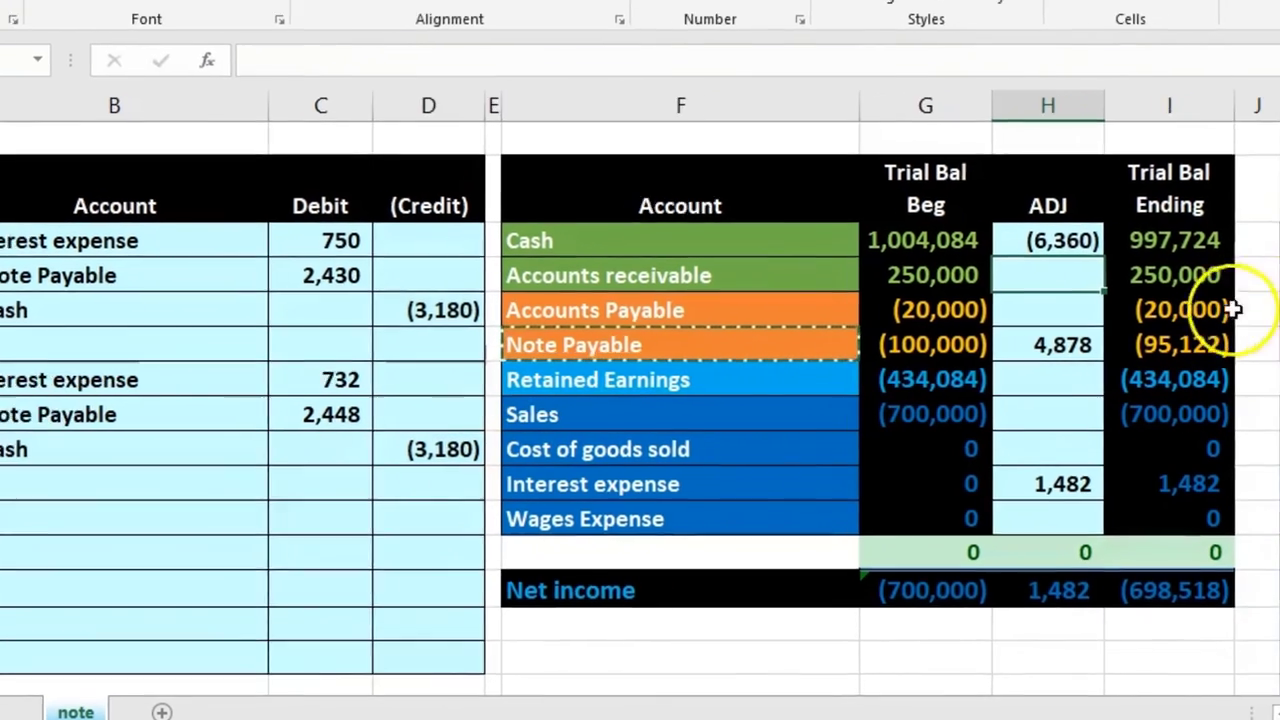
Compare the ending Note Payable balance in I6 with the second payment's remaining principal in O12, and check the ending net income in I13
{"action": "left_click", "coordinate": [1190, 344]}
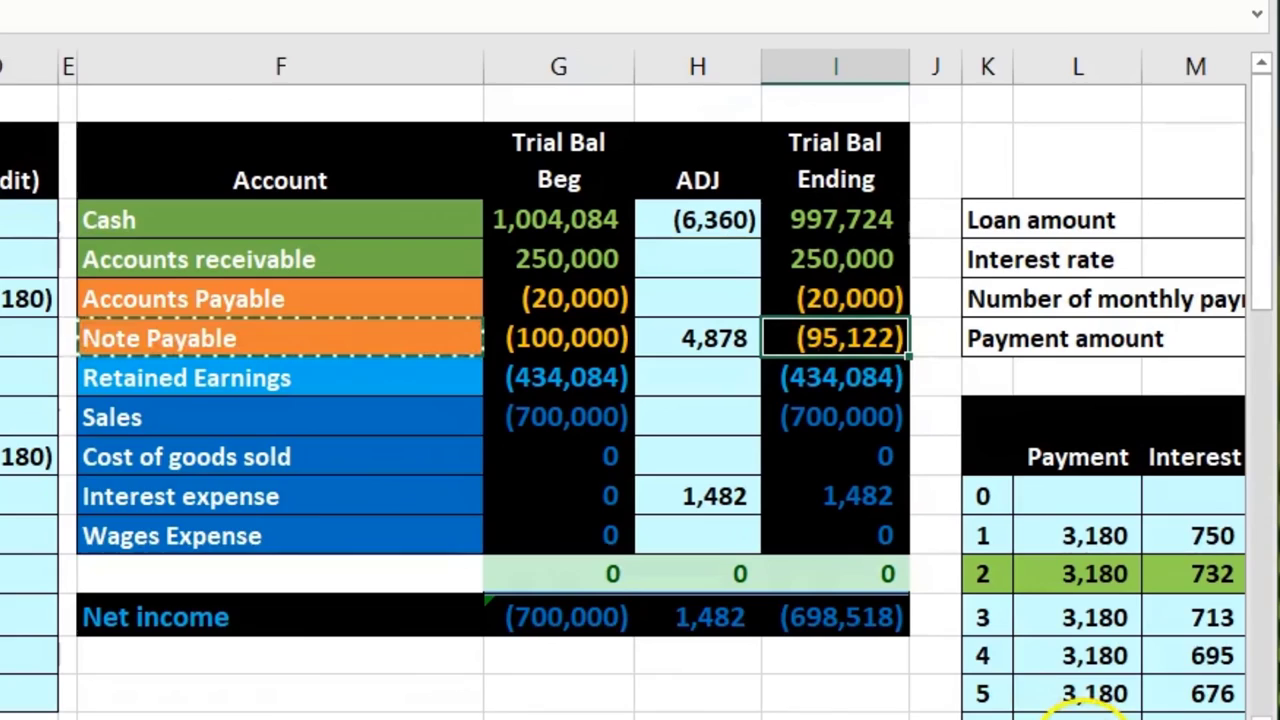
{"action": "left_click_drag", "start_coordinate": [1072, 712], "coordinate": [1085, 716]}
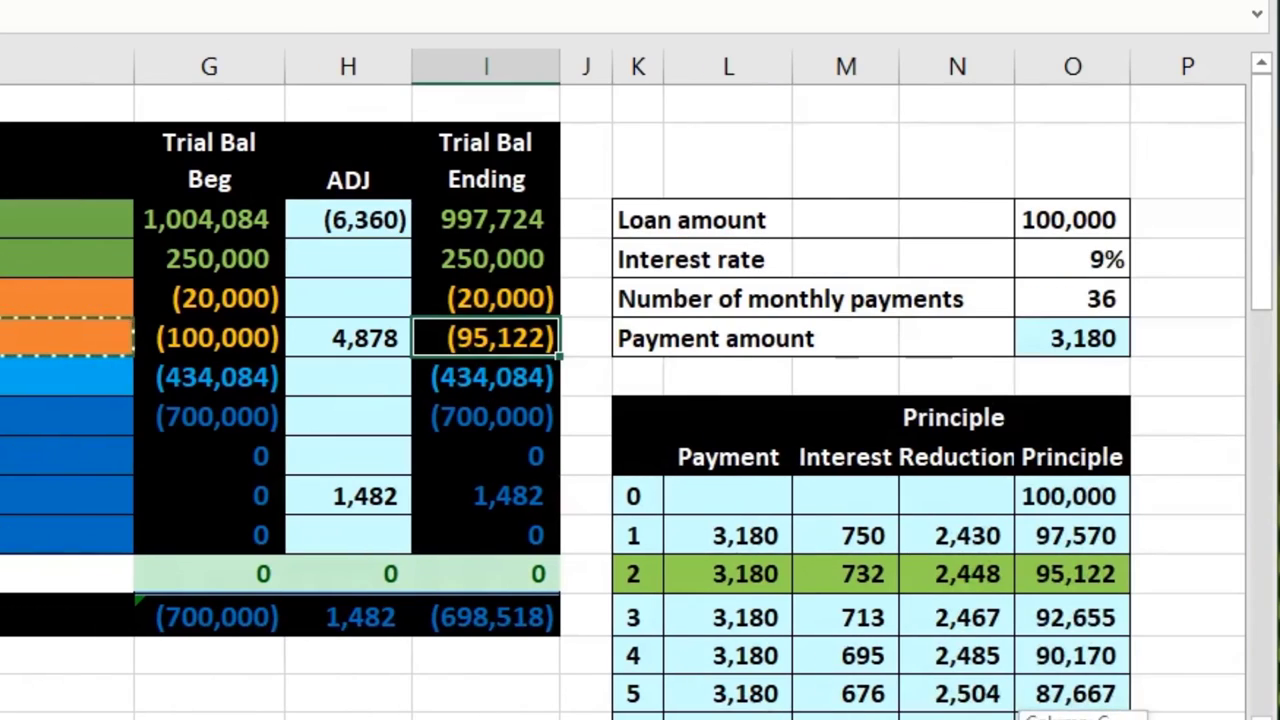
{"action": "left_click", "coordinate": [1090, 575]}
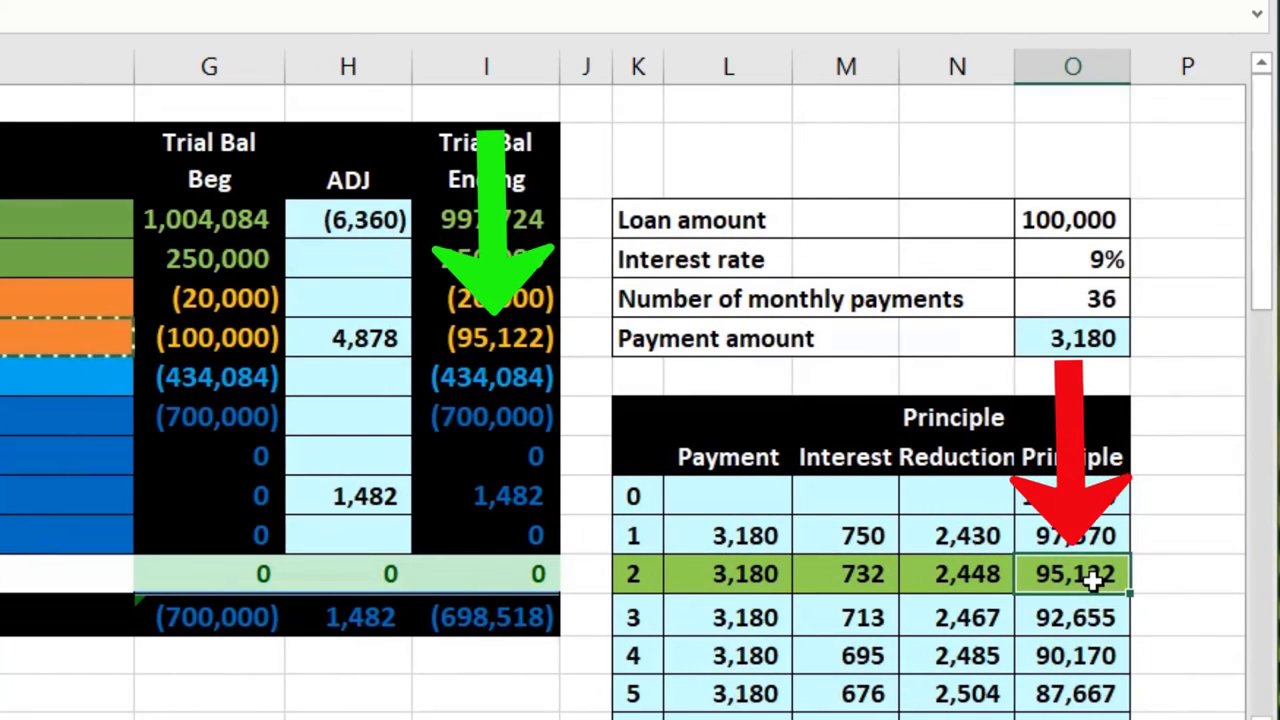
{"action": "left_click", "coordinate": [1078, 655]}
{"action": "scroll", "coordinate": [1080, 645], "scroll_direction": "down", "scroll_amount": 2}
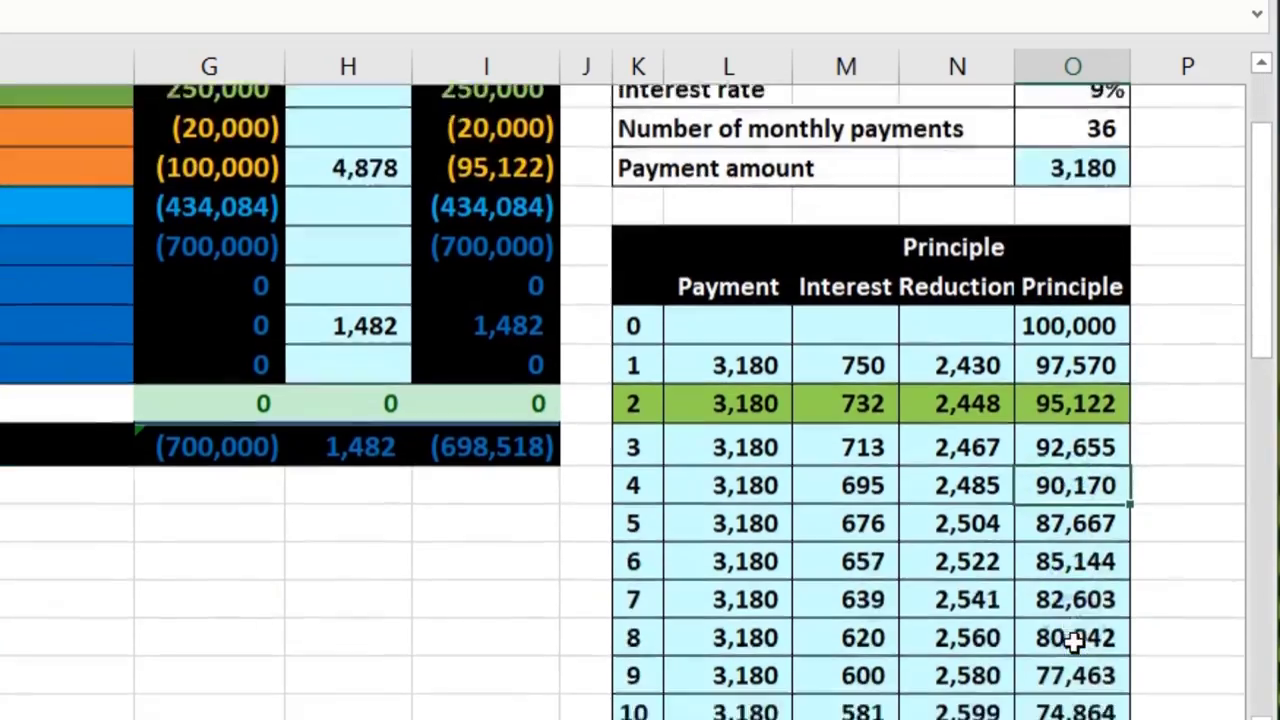
{"action": "scroll", "coordinate": [1075, 645], "scroll_direction": "up", "scroll_amount": 1}
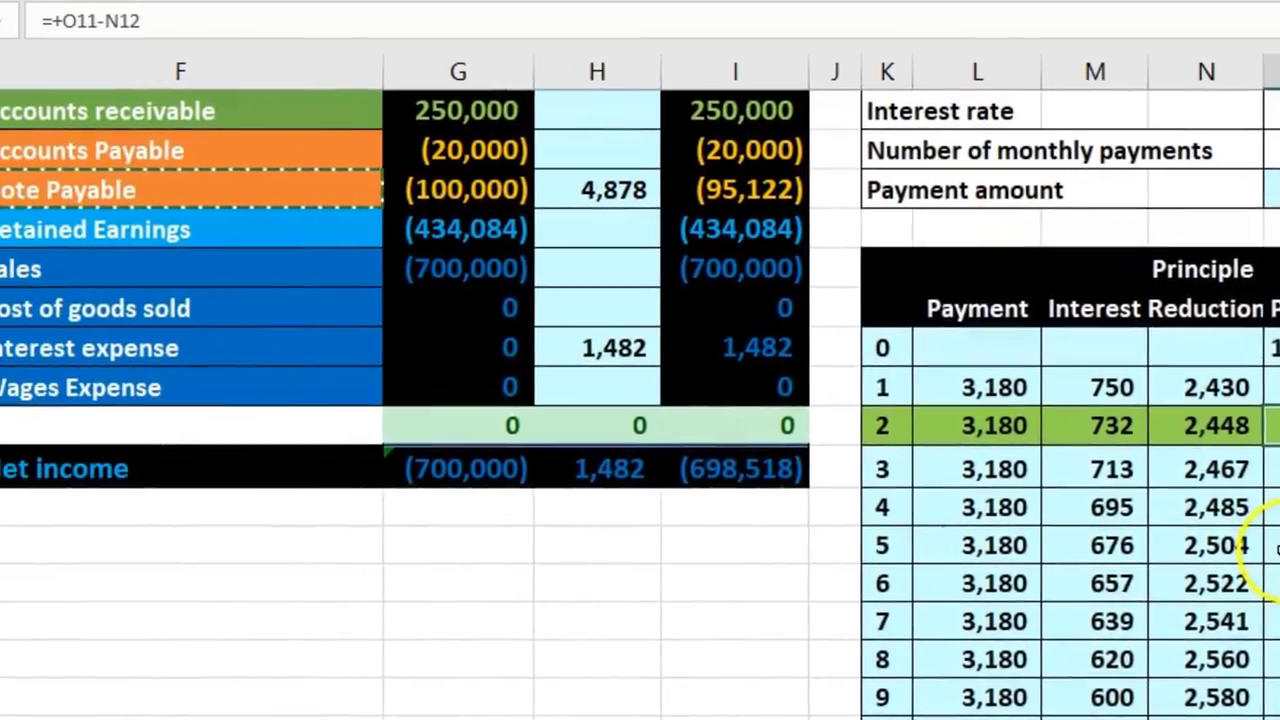
{"action": "scroll", "coordinate": [740, 543], "scroll_direction": "up", "scroll_amount": 1}
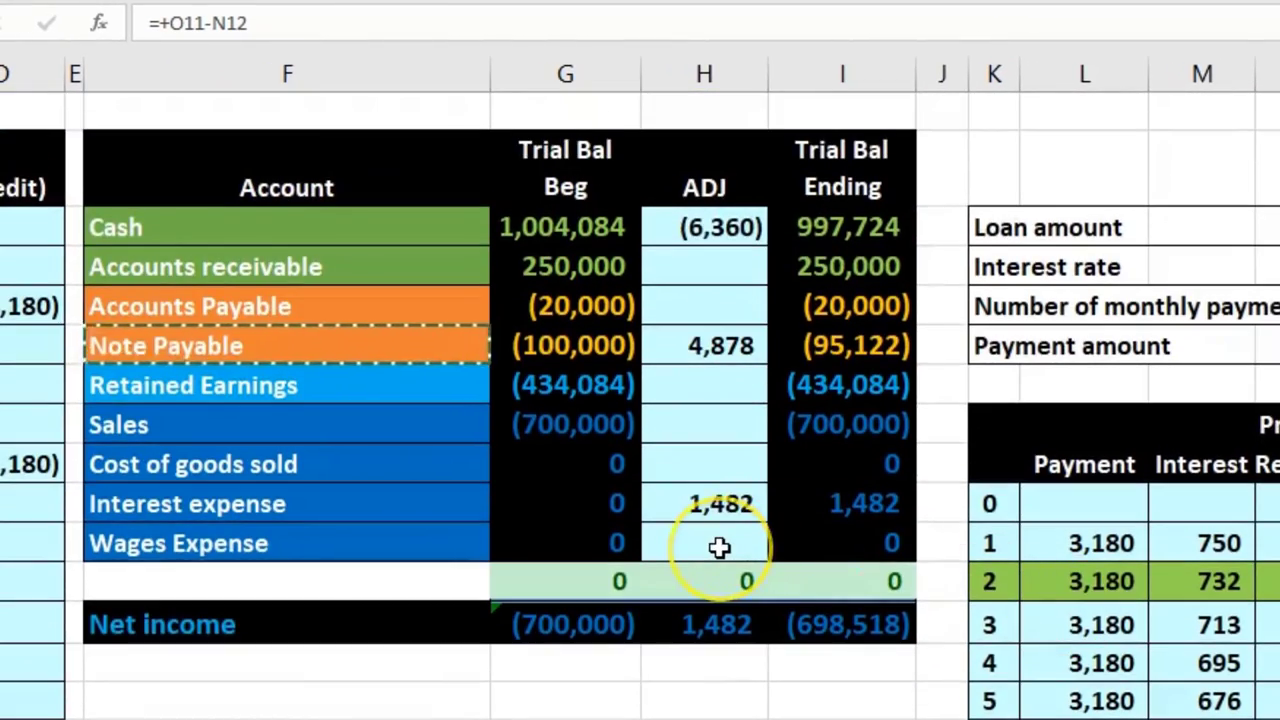
{"action": "left_click", "coordinate": [820, 615]}
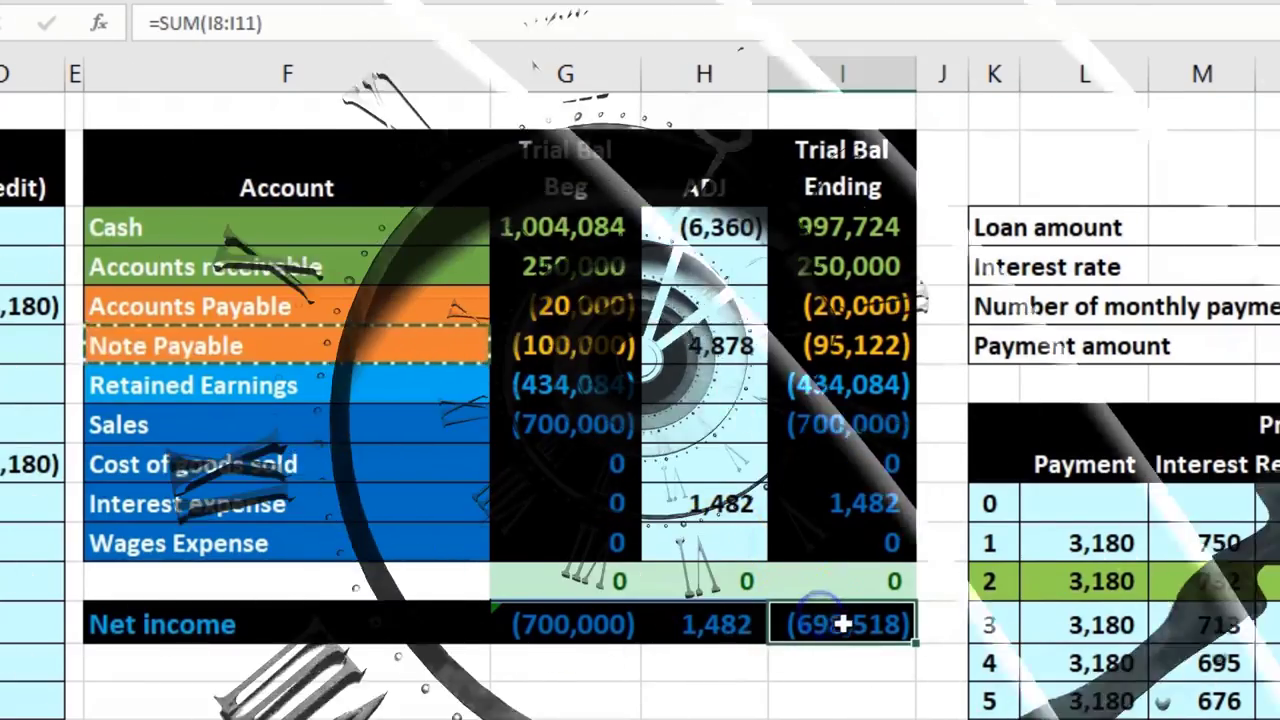